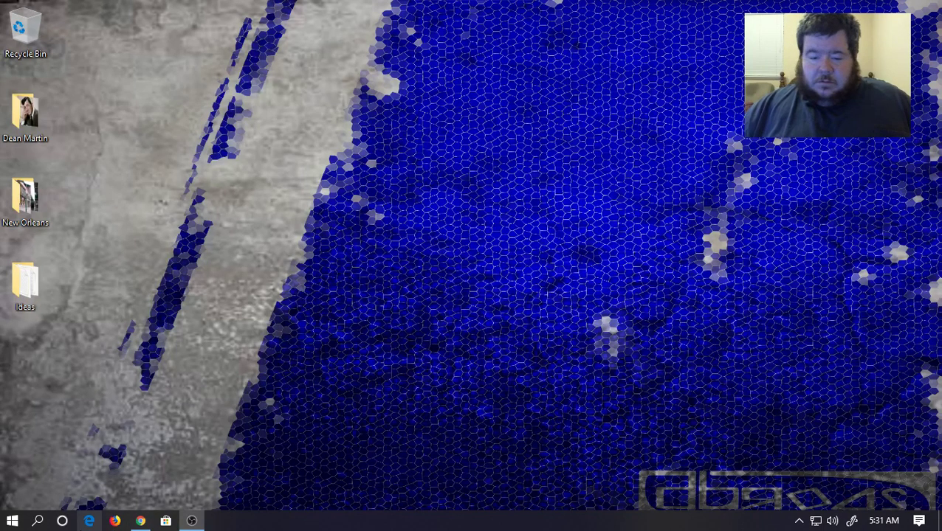
- Browse the full list of installed apps and launch blender from its Blender folder
left_click(13, 521)
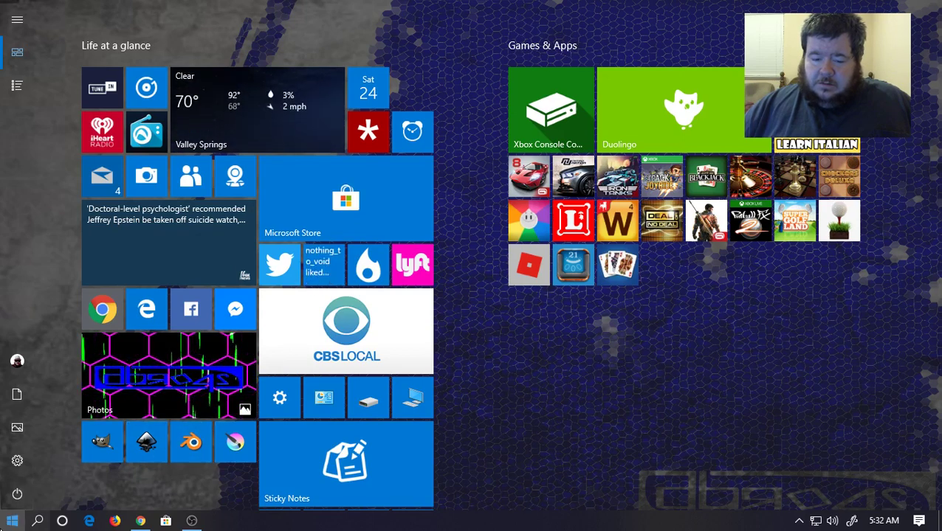
left_click(12, 520)
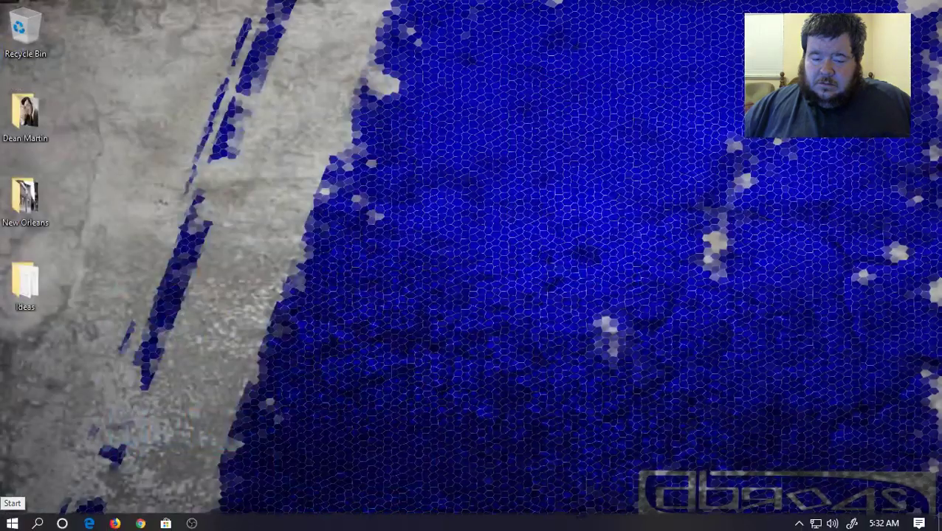
left_click(13, 521)
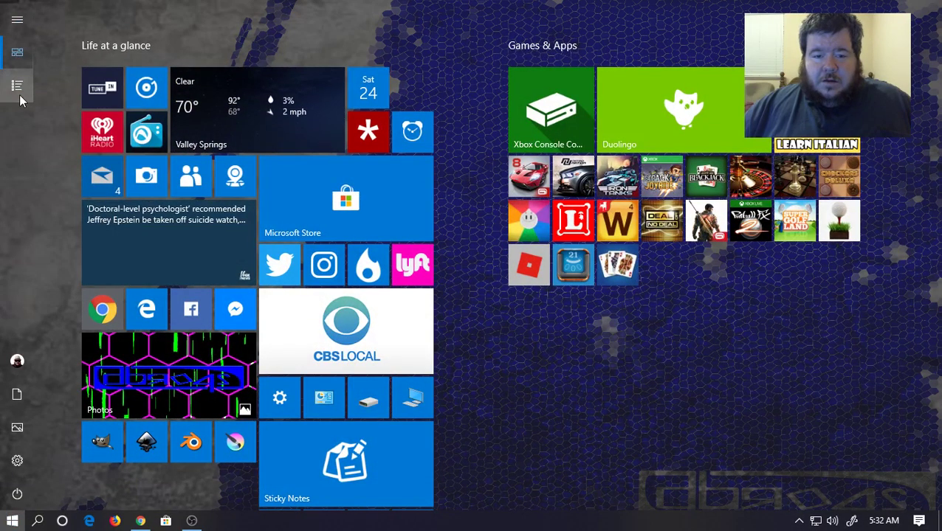
left_click(18, 88)
scroll(659, 371, "down", 10)
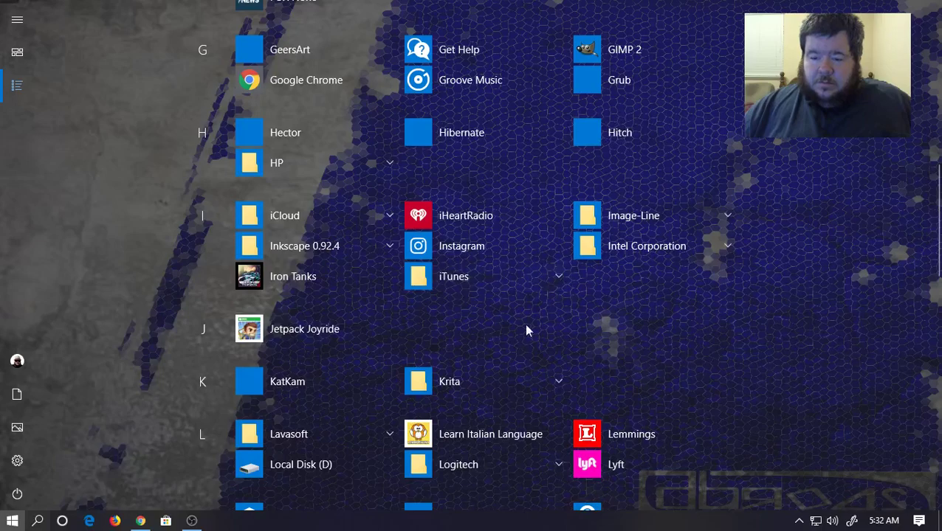
scroll(495, 361, "down", 8)
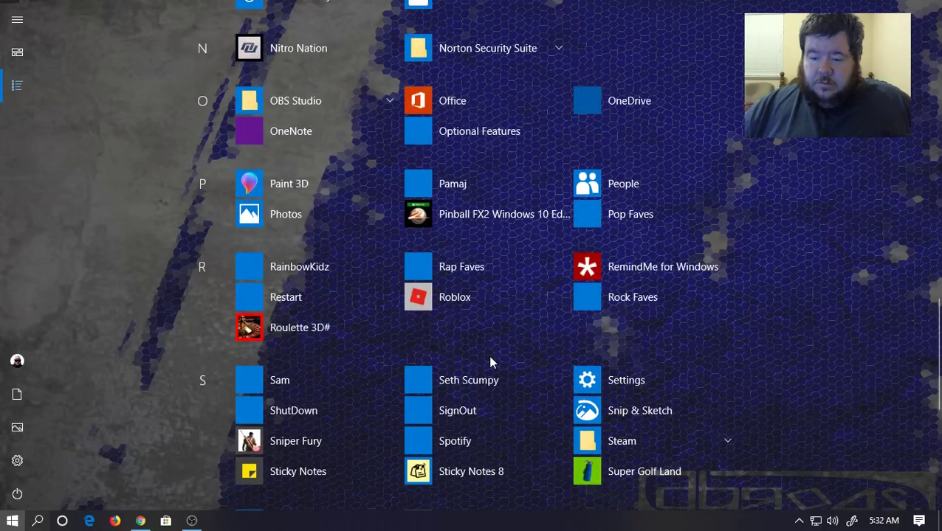
scroll(491, 362, "down", 6)
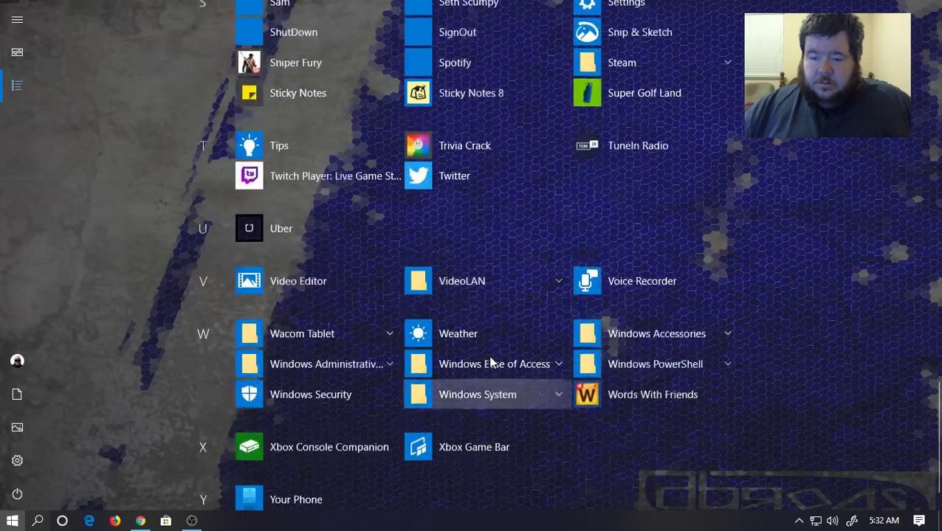
scroll(491, 362, "up", 20)
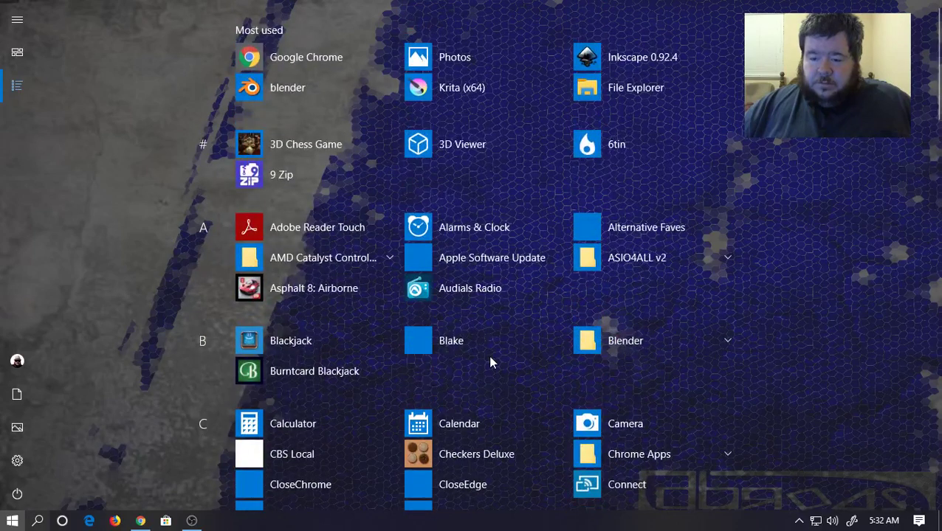
scroll(491, 361, "down", 1)
left_click(618, 243)
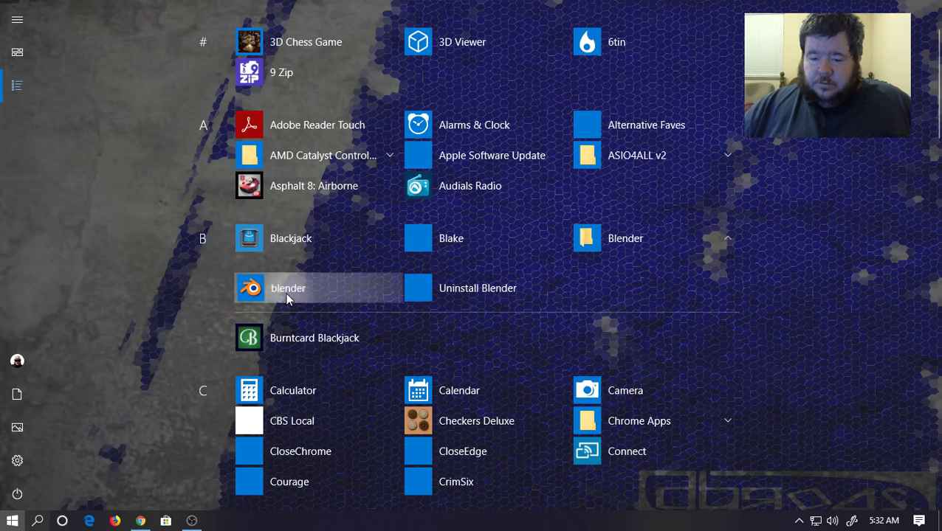
left_click(286, 293)
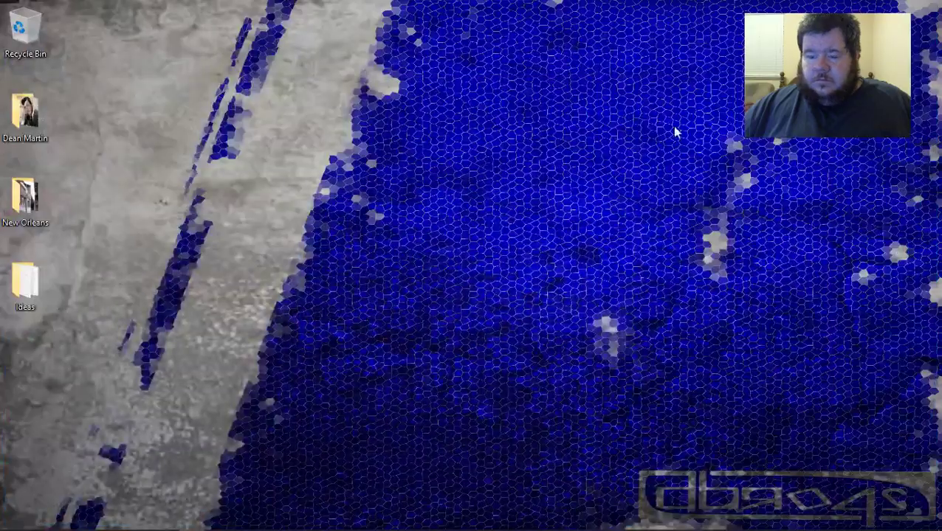
- Close all of the open Blender windows
mouse_move(152, 518)
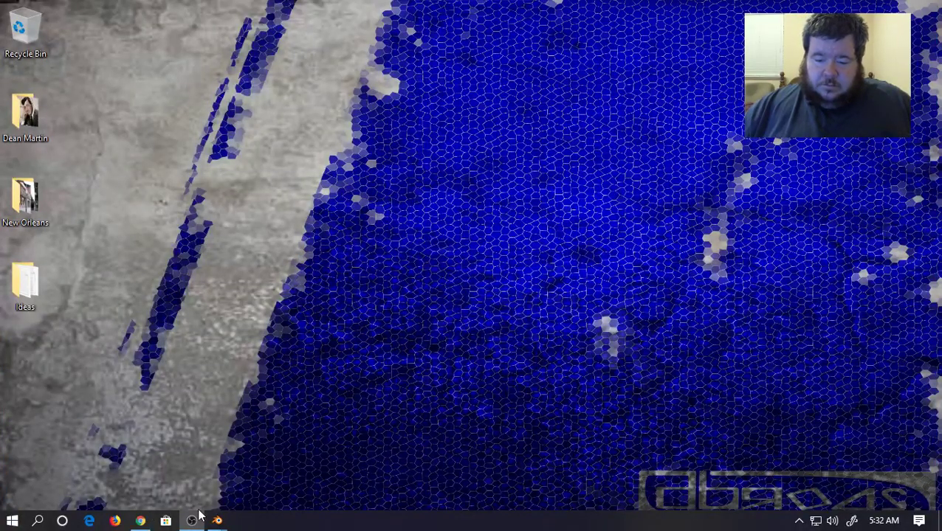
mouse_move(217, 521)
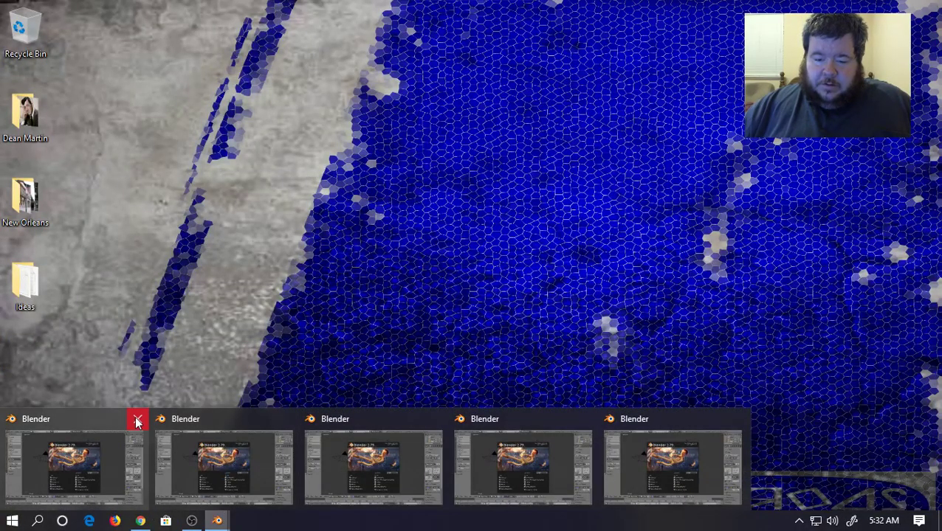
mouse_move(136, 422)
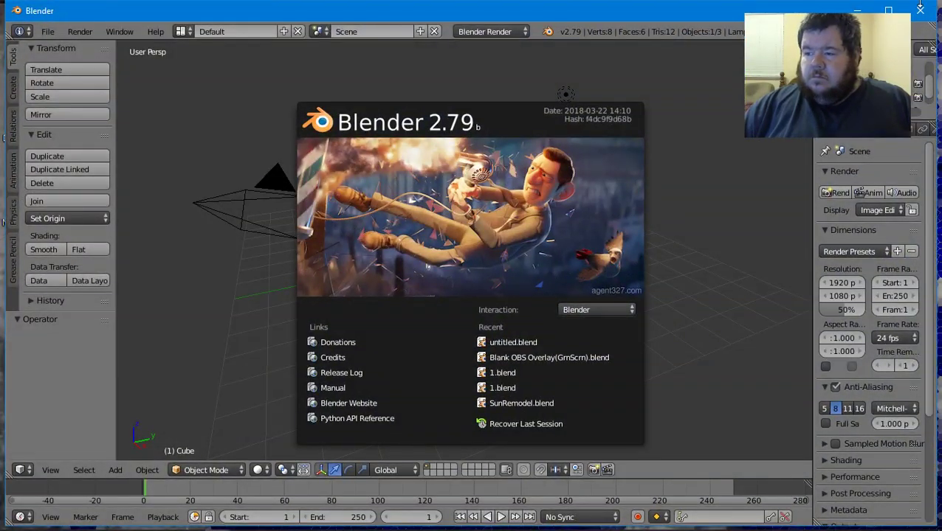
left_click(921, 8)
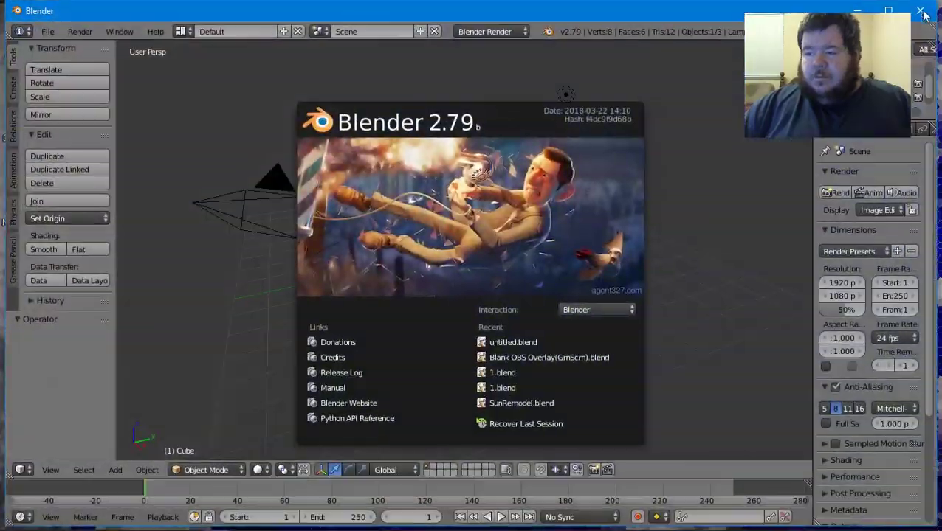
left_click(921, 11)
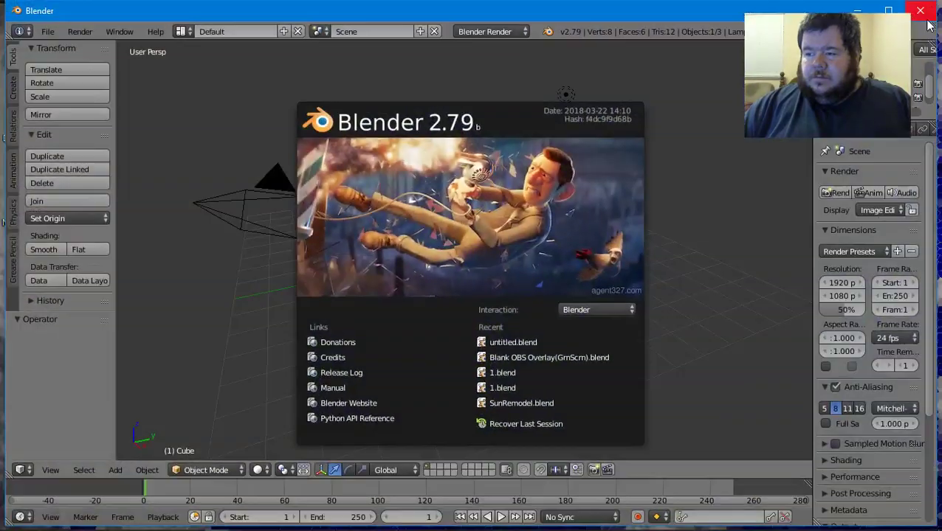
left_click(928, 22)
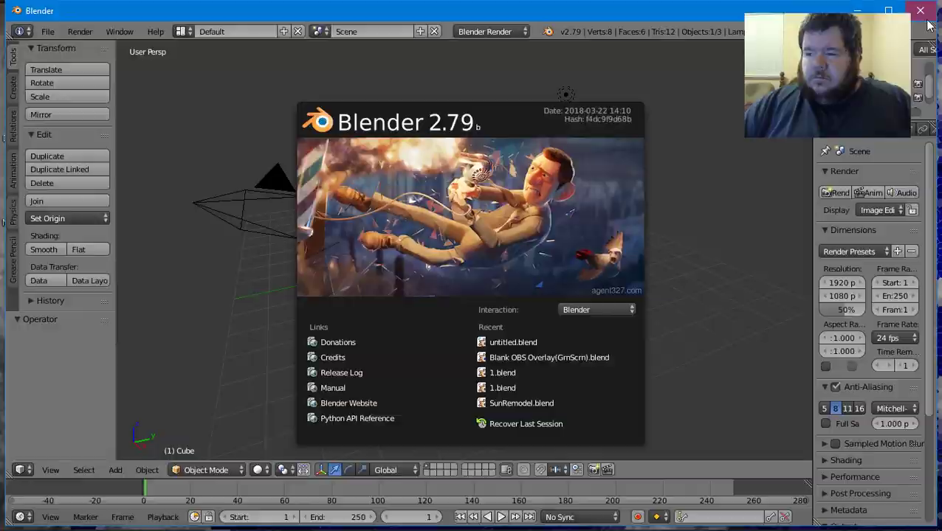
left_click(928, 22)
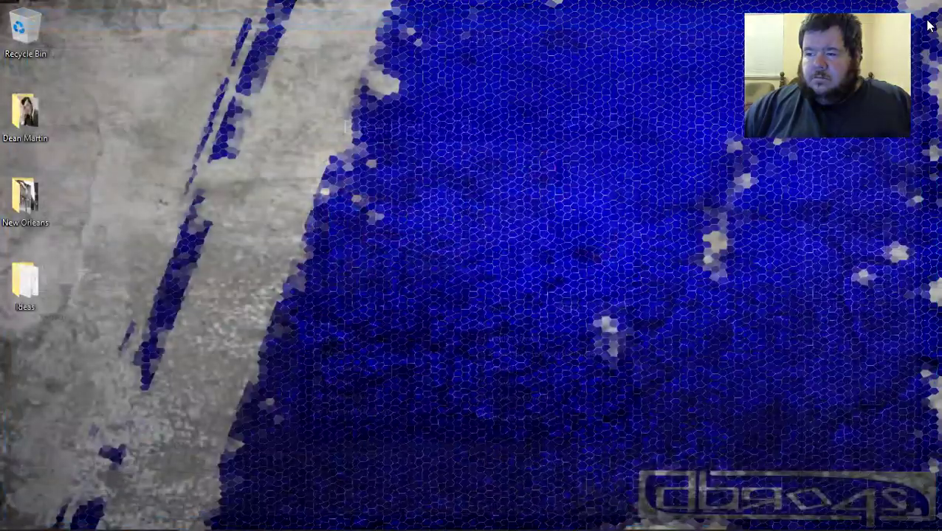
key("alt+Tab")
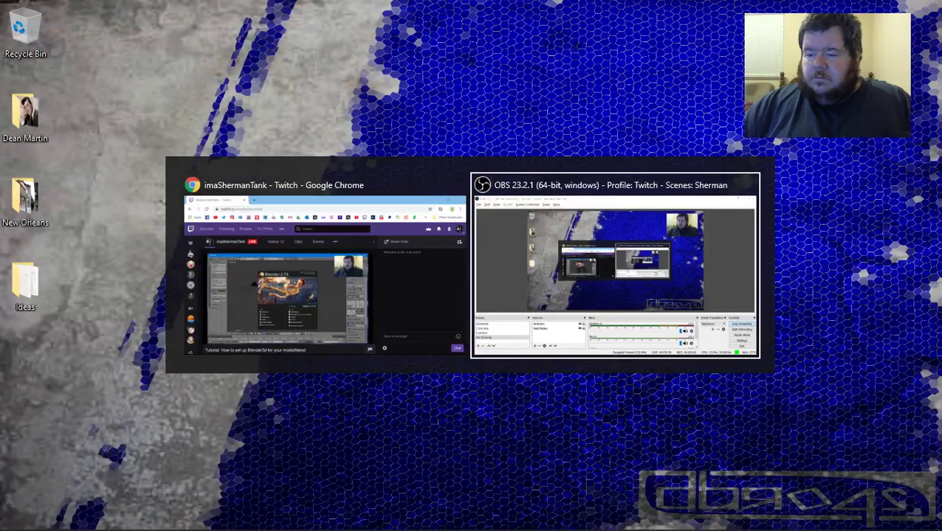
- Launch a single Blender window and dismiss its splash screen
mouse_move(192, 529)
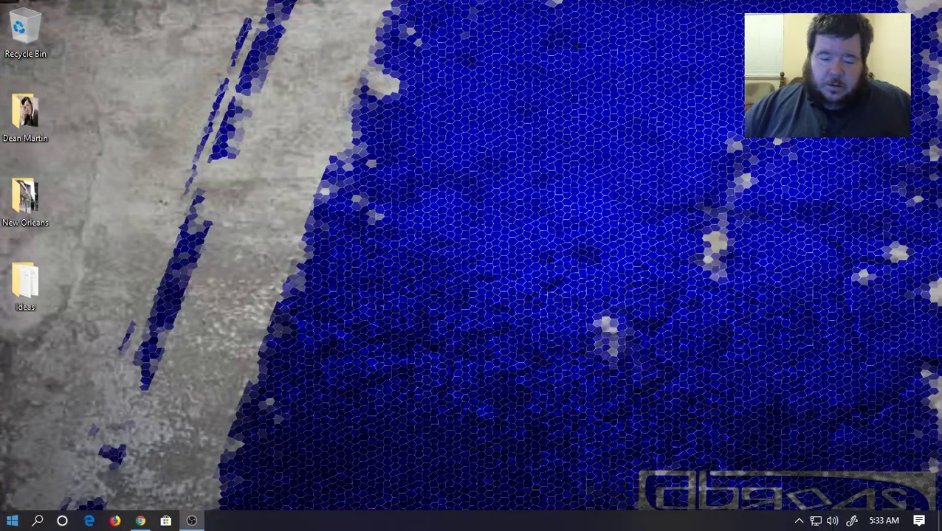
left_click(9, 523)
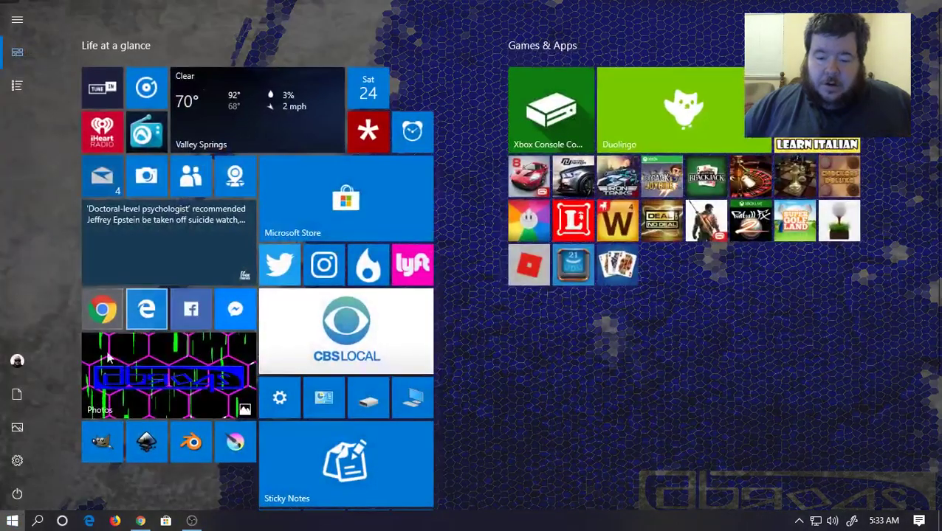
left_click(190, 441)
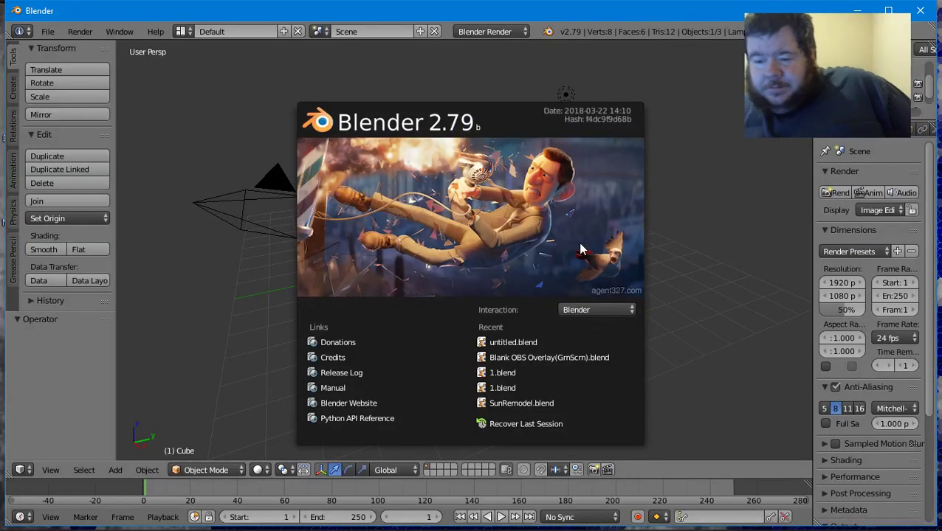
left_click(578, 249)
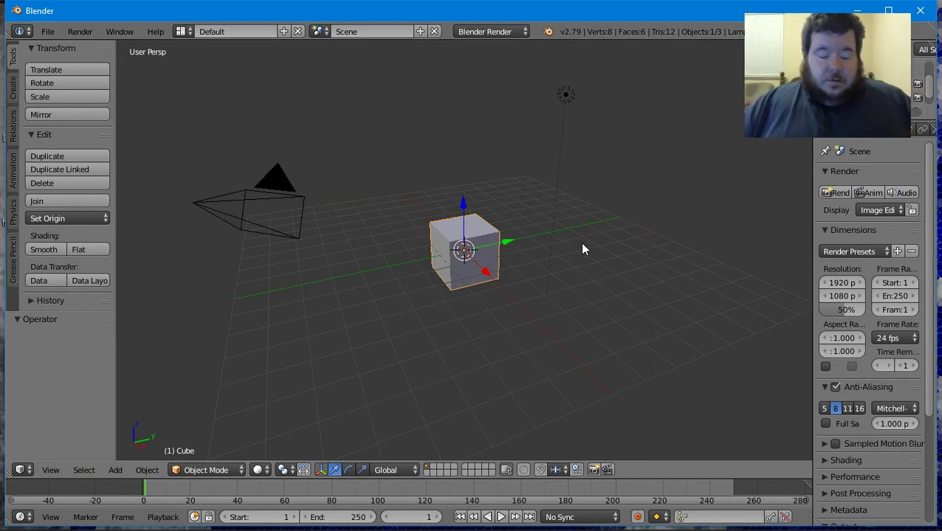
- Switch to a new Google Chrome window and search Google for "blender 3d"
mouse_move(145, 522)
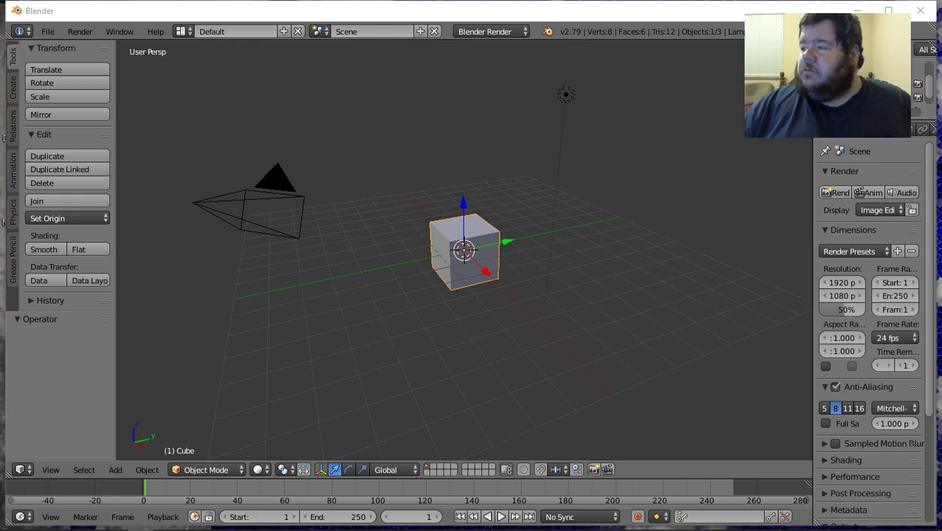
left_click_drag(941, 238, 405, 1)
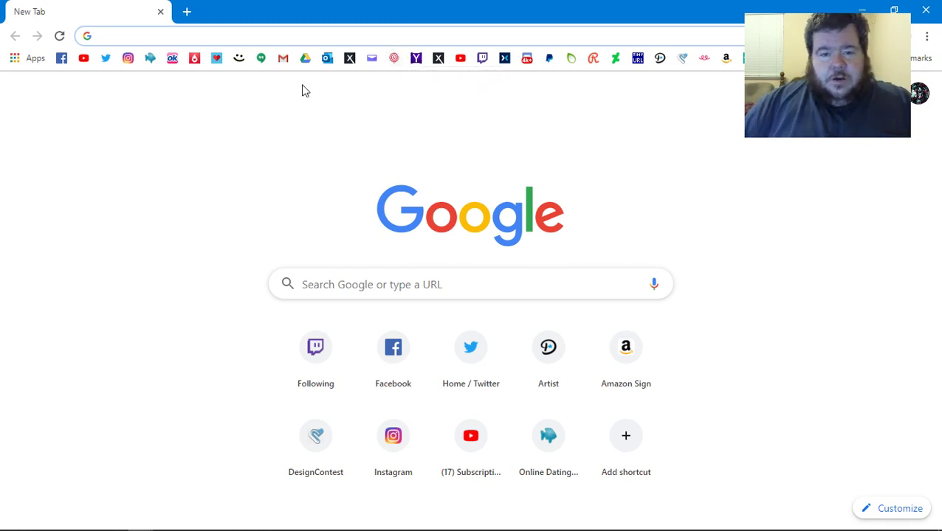
left_click(350, 288)
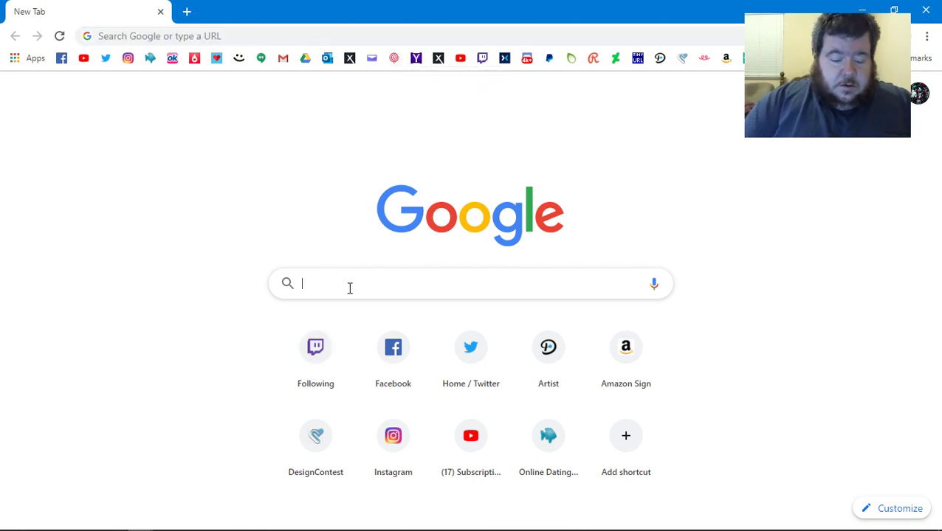
type("bl")
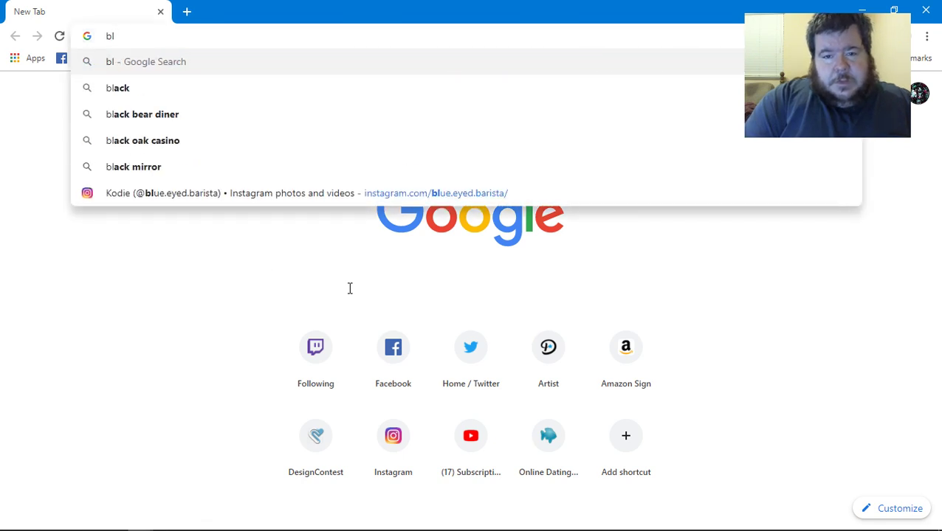
type("ender")
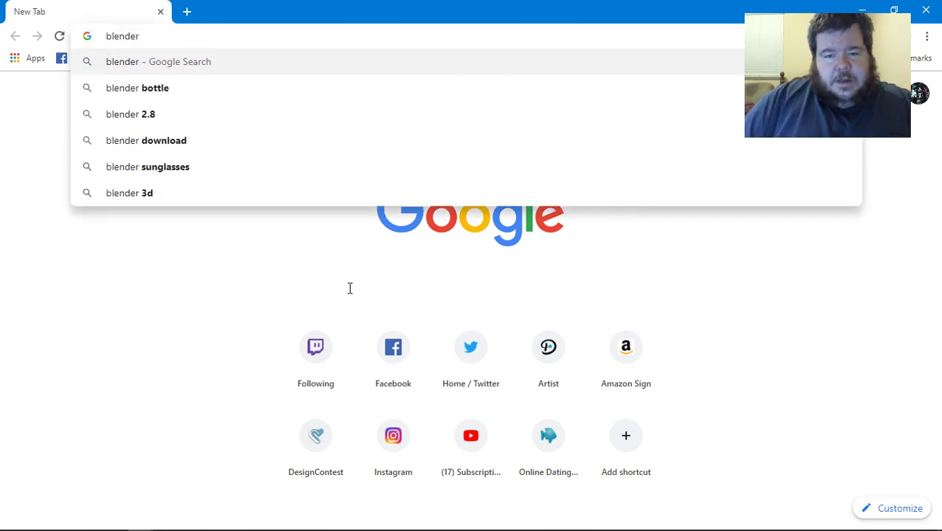
type(" 3d")
key("Return")
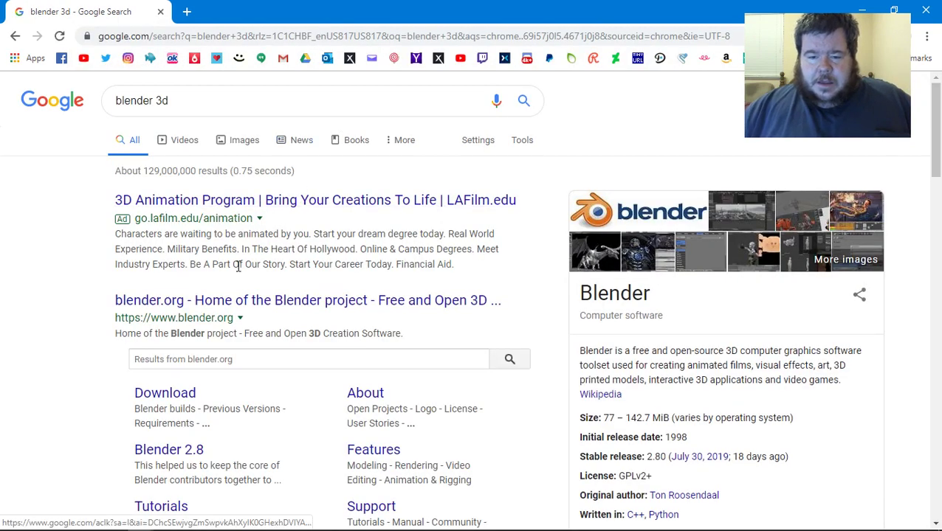
- Open the blender.org website from the search results and go to its Download page
scroll(206, 297, "down", 1)
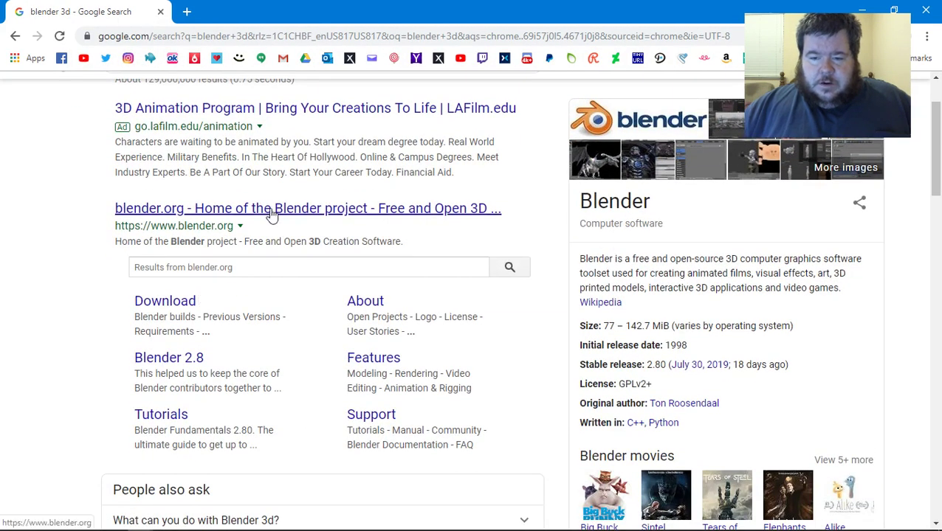
left_click(271, 210)
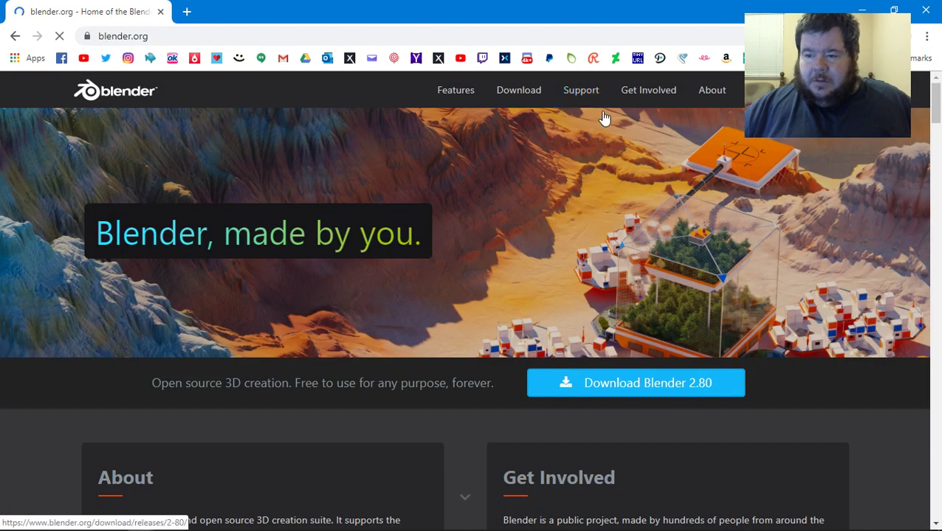
left_click(547, 99)
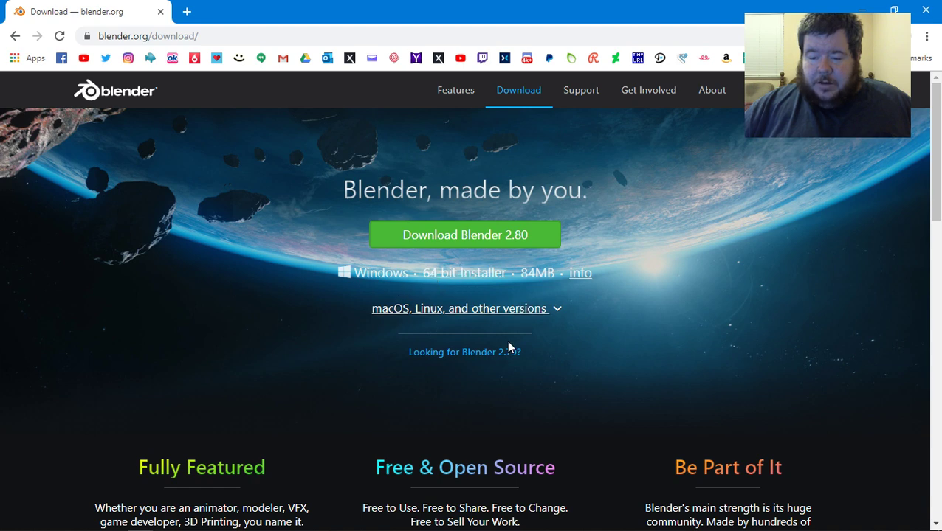
- Look through the Blender download page for the available versions, and close the browser window
scroll(519, 388, "down", 6)
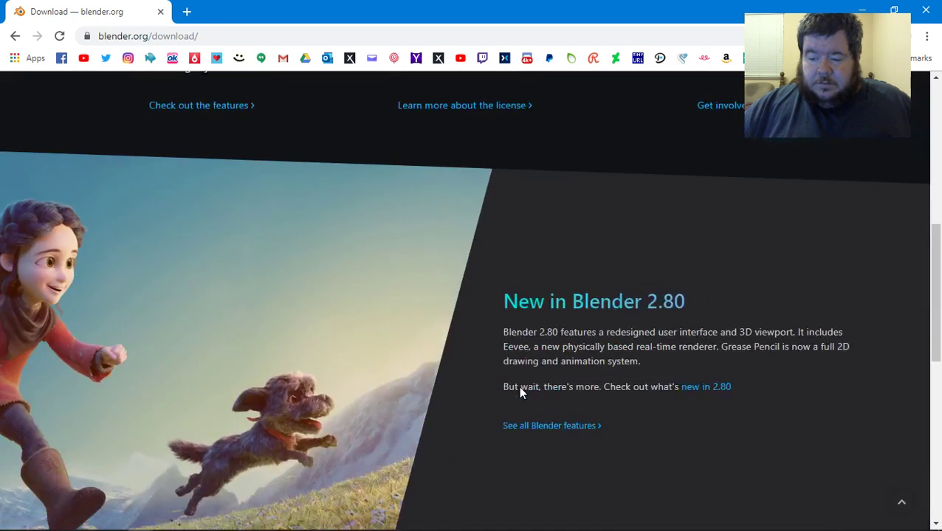
scroll(519, 391, "down", 2)
scroll(519, 391, "up", 9)
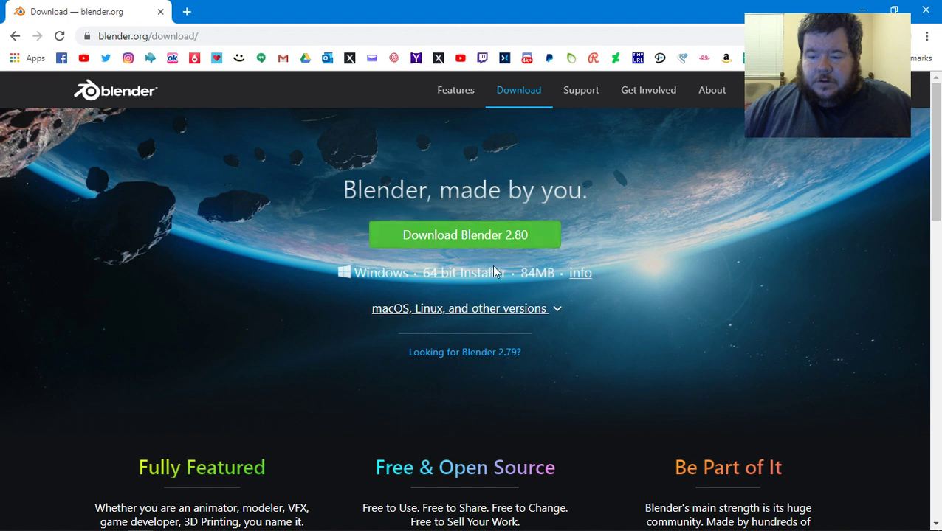
left_click(924, 7)
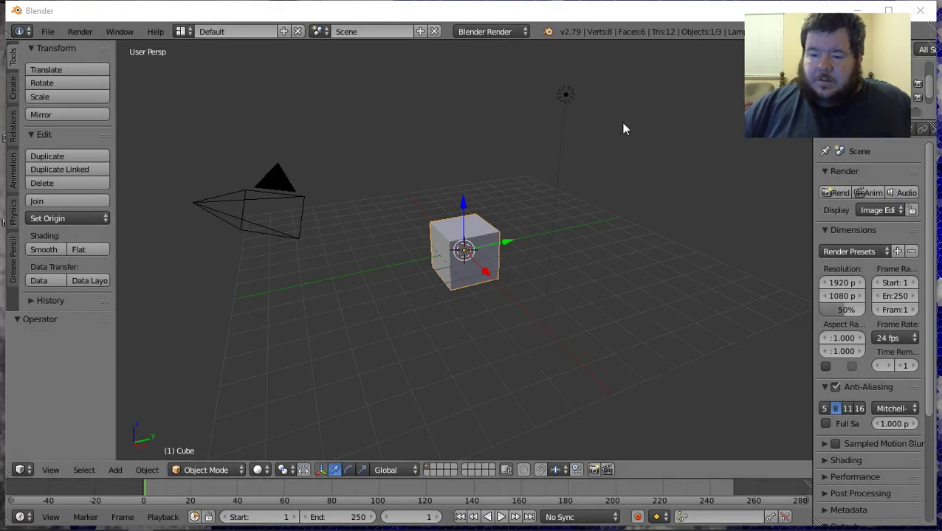
- Switch the render engine from Blender Render to Cycles Render
left_click(527, 15)
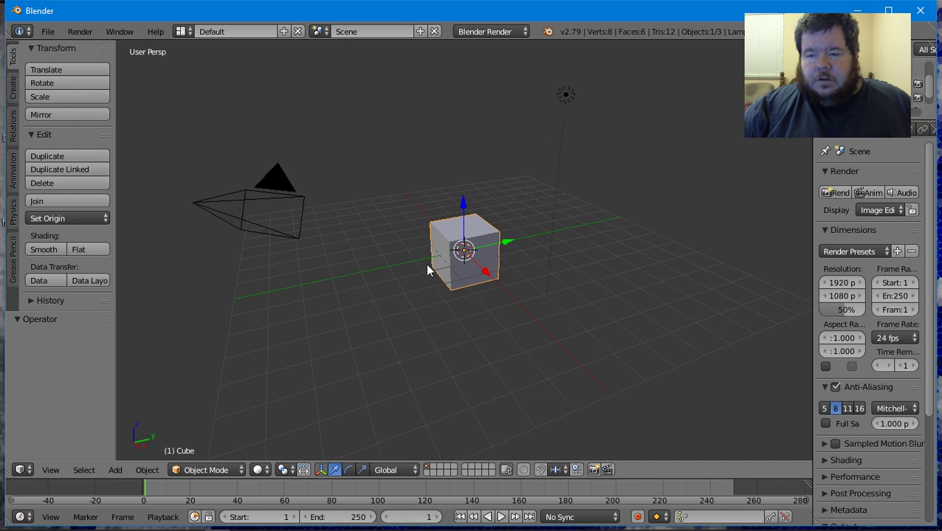
left_click(496, 34)
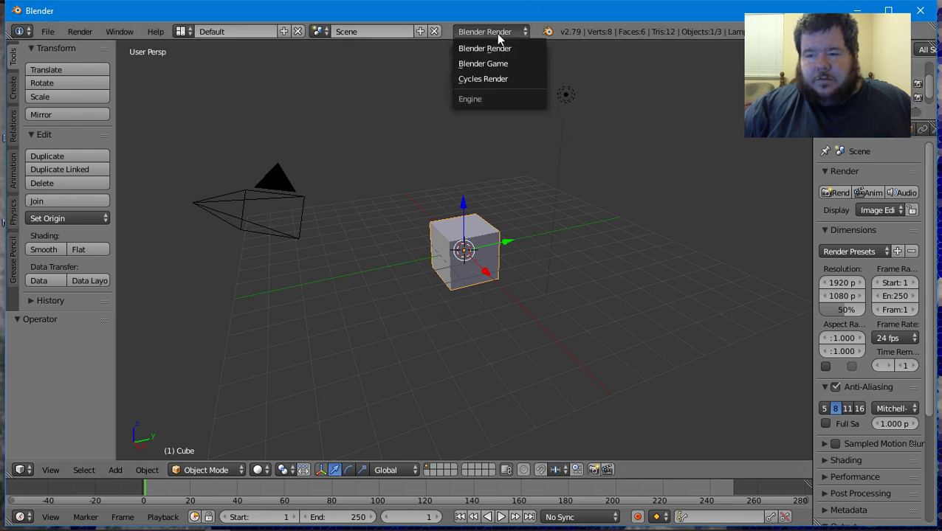
left_click(488, 79)
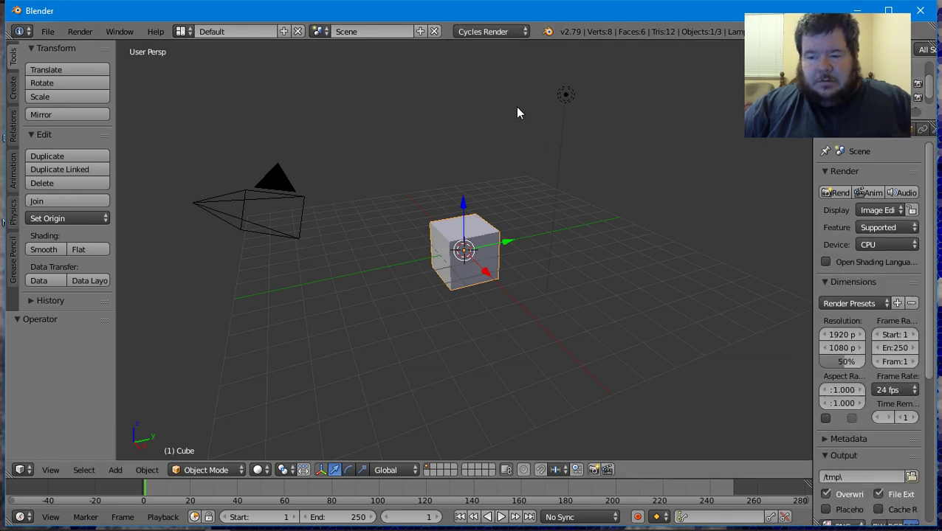
left_click(502, 32)
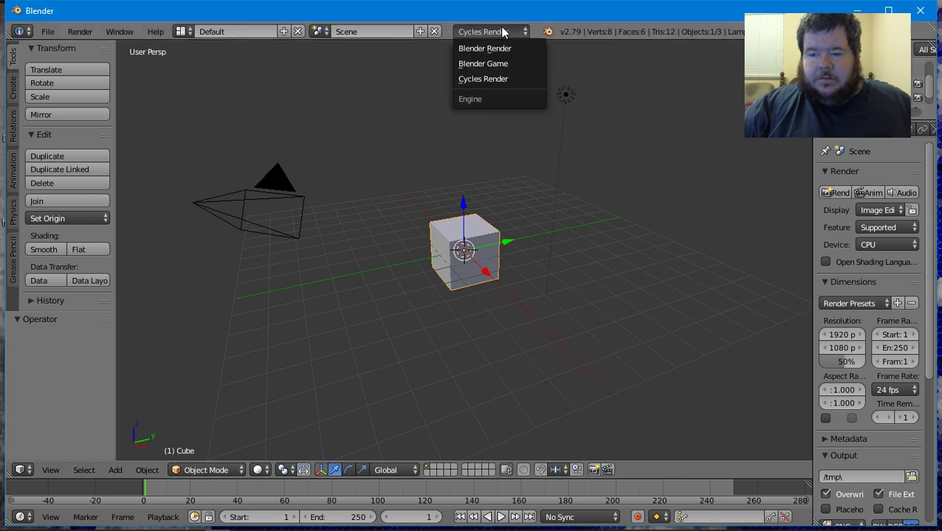
left_click(501, 79)
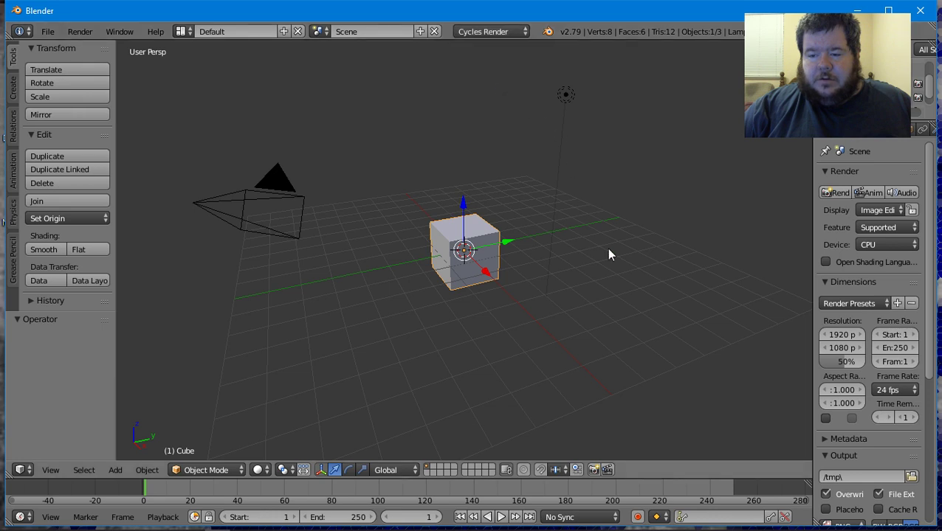
- Delete the default cube and undo the deletion
key("x")
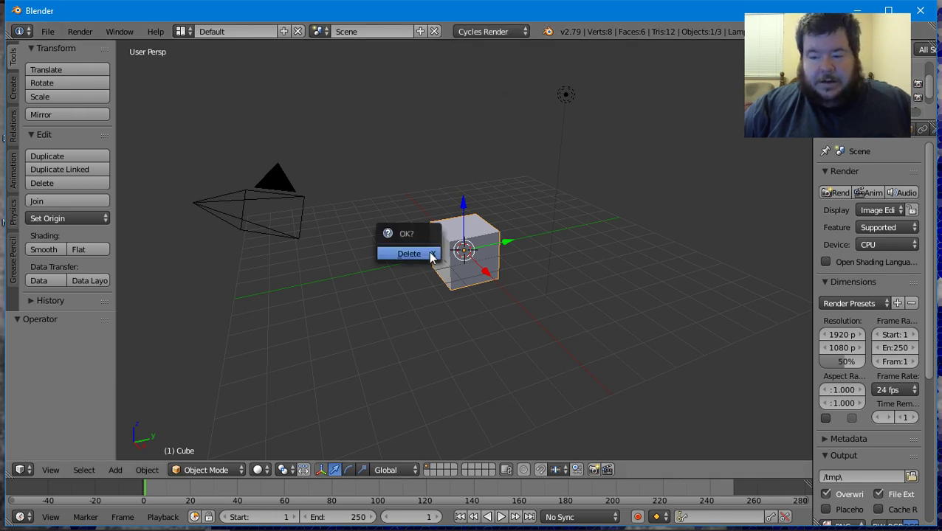
left_click(429, 252)
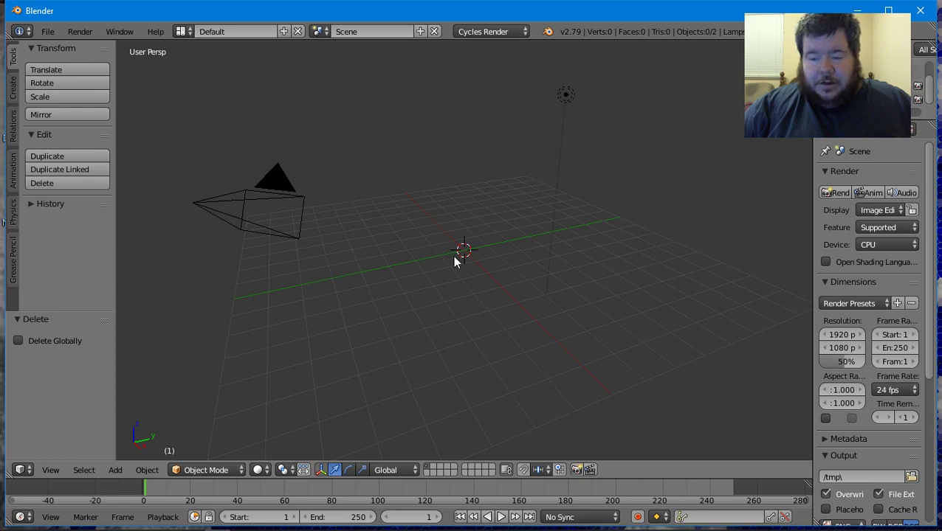
key("ctrl+z")
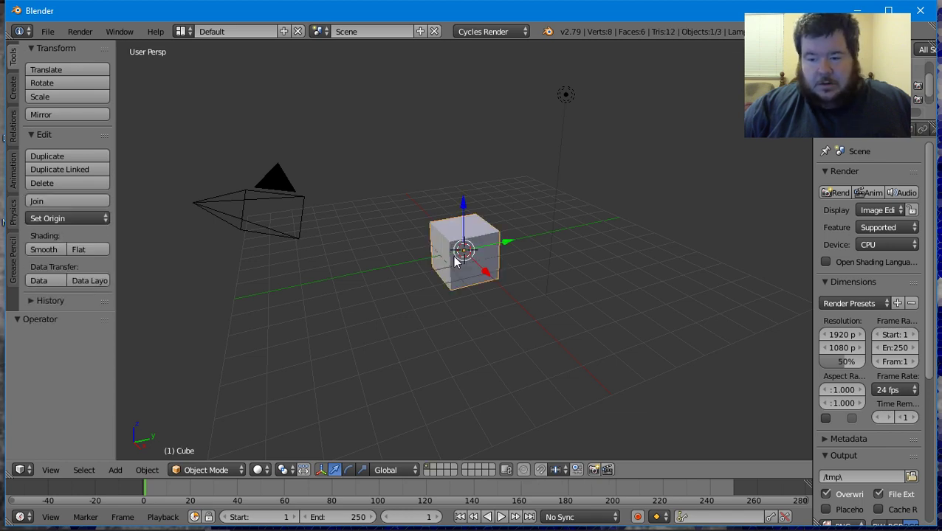
- Delete the default cube and the lamp from the scene
key("a")
right_click(454, 258)
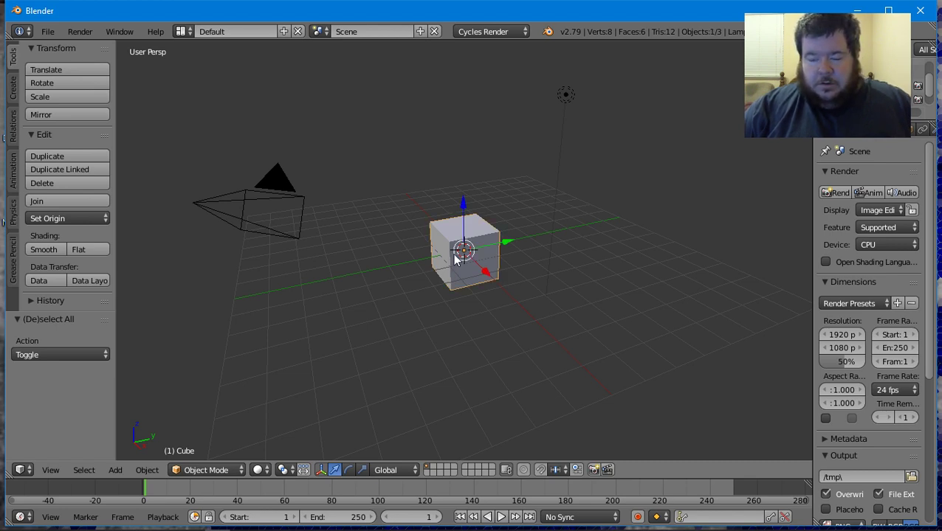
key("x")
left_click(453, 259)
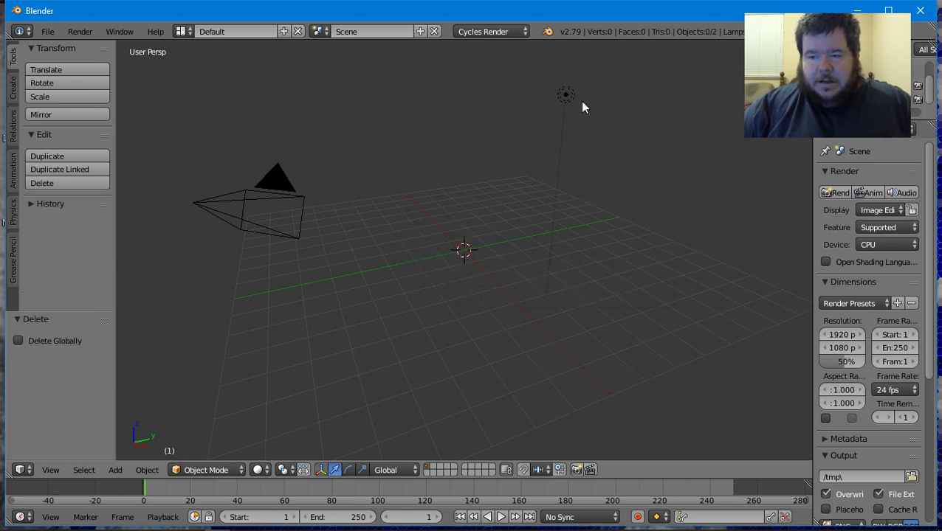
right_click(561, 101)
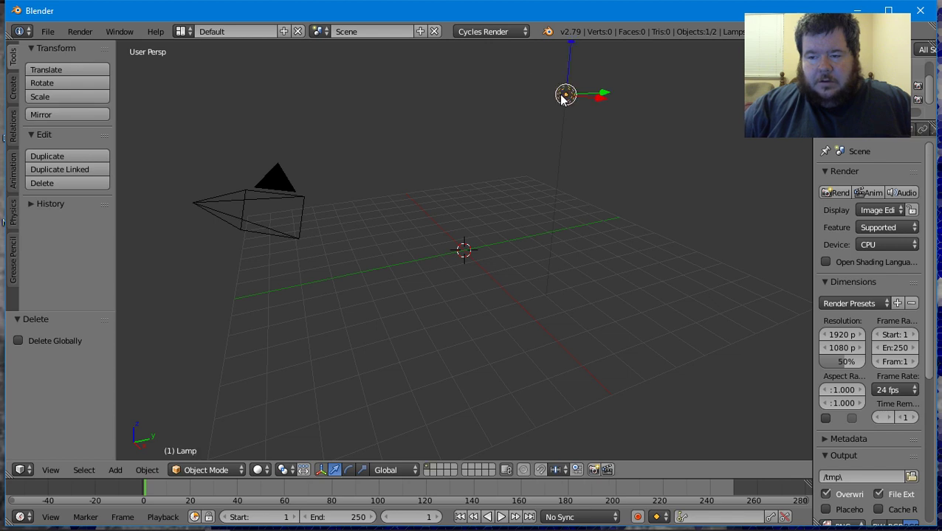
key("x")
left_click(561, 96)
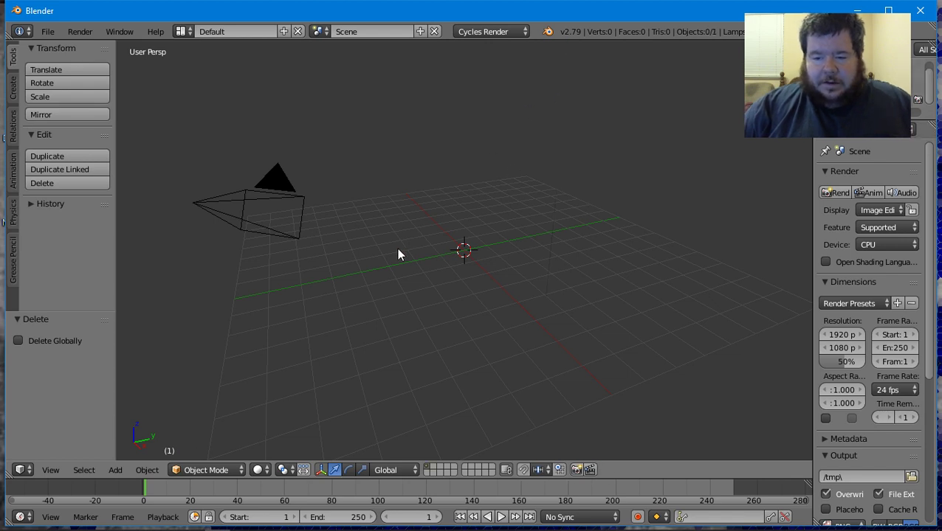
- Switch to the top view and align the active camera to that view
key("KP_7")
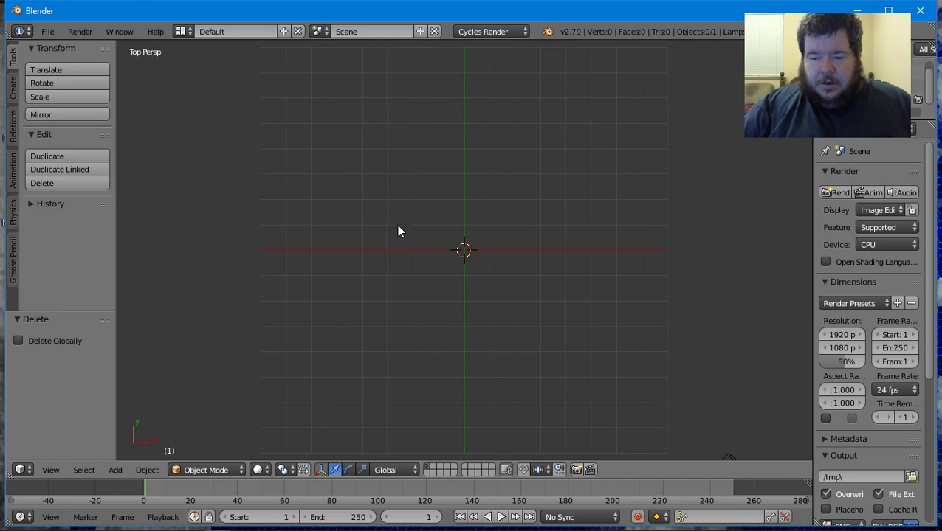
scroll(455, 292, "up", 3)
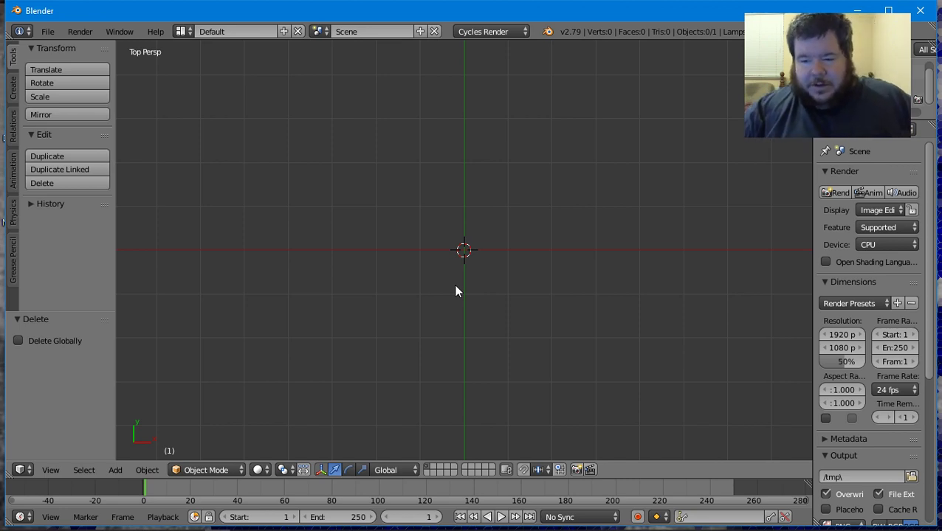
left_click(51, 470)
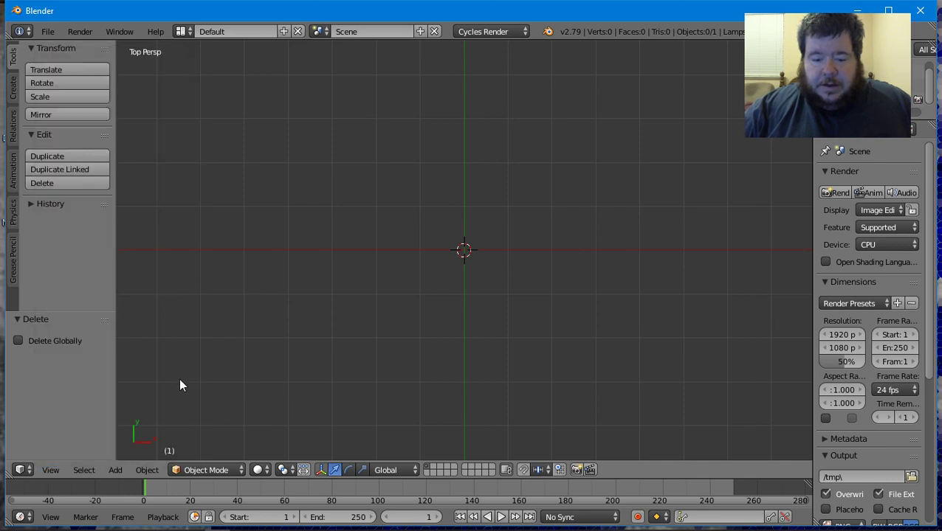
left_click(50, 470)
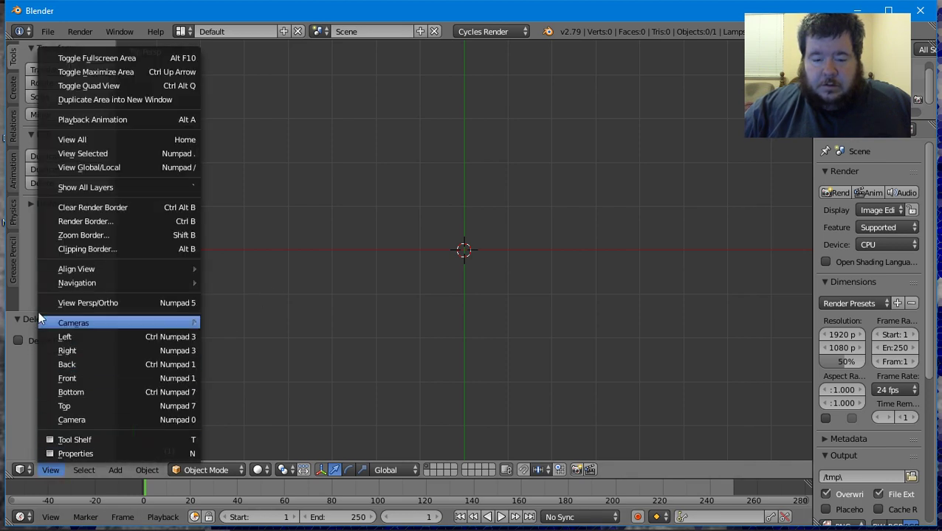
mouse_move(98, 276)
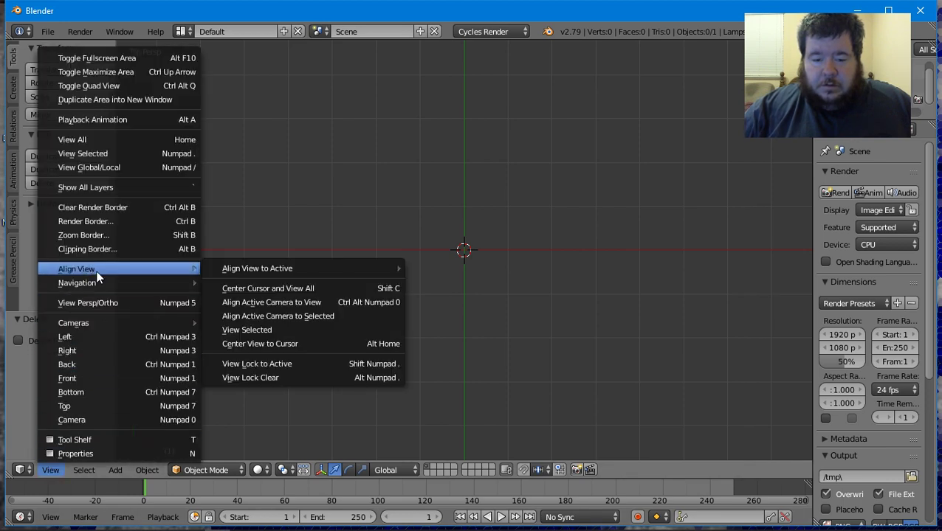
left_click(244, 305)
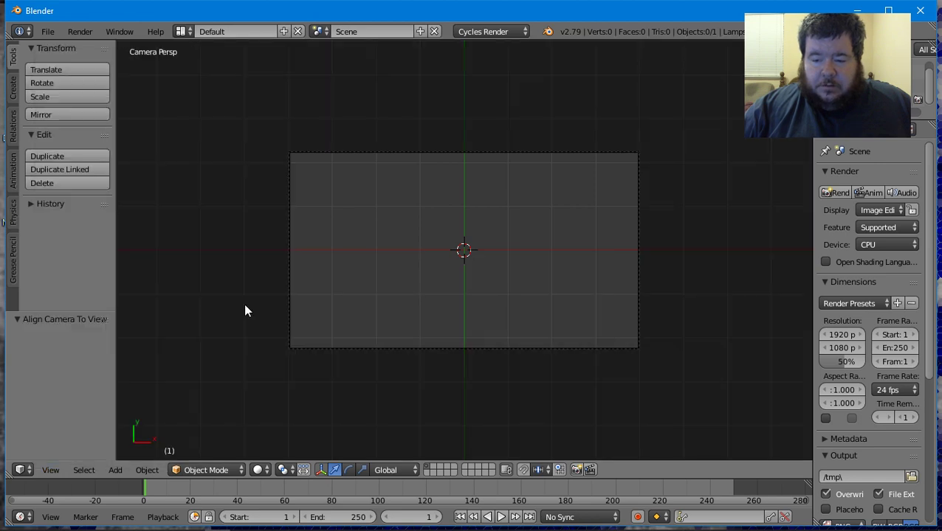
- Select the camera by its frame and toggle the viewport to wireframe and back to solid
right_click(455, 350)
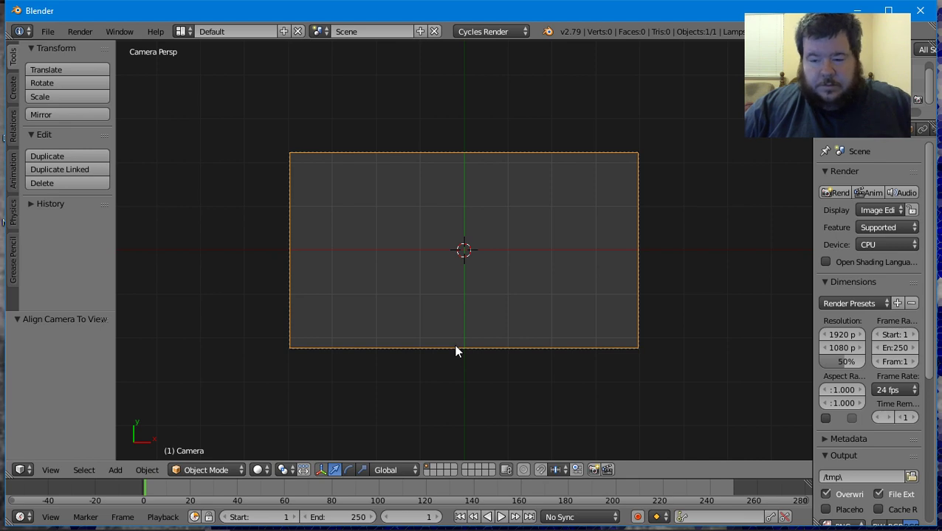
scroll(455, 353, "up", 3)
key("z")
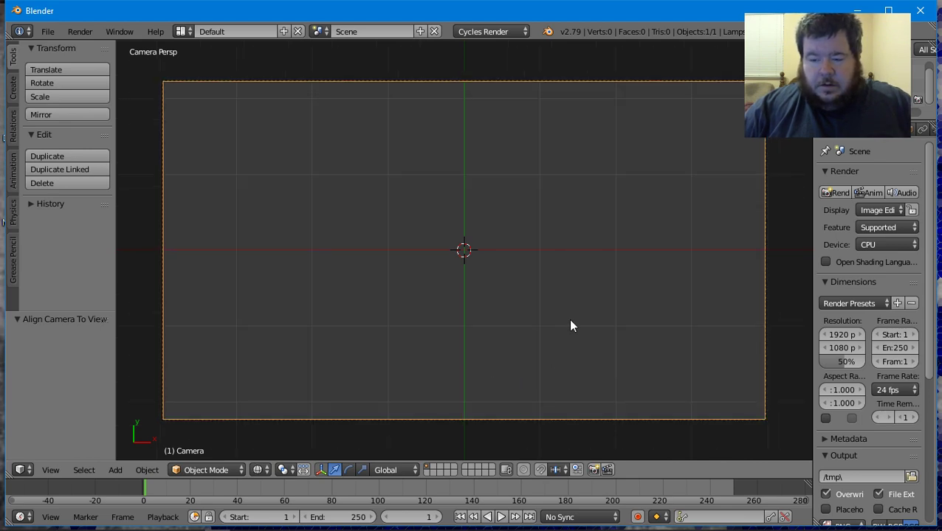
key("z")
key("g")
key("z")
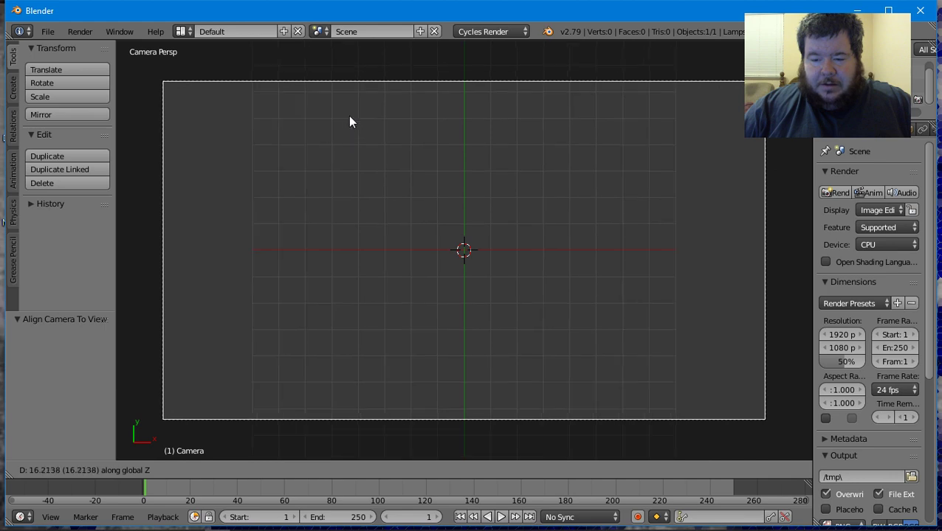
right_click(224, 65)
- Move the camera up about 8.43 units along the global Z axis and deselect it
key("g")
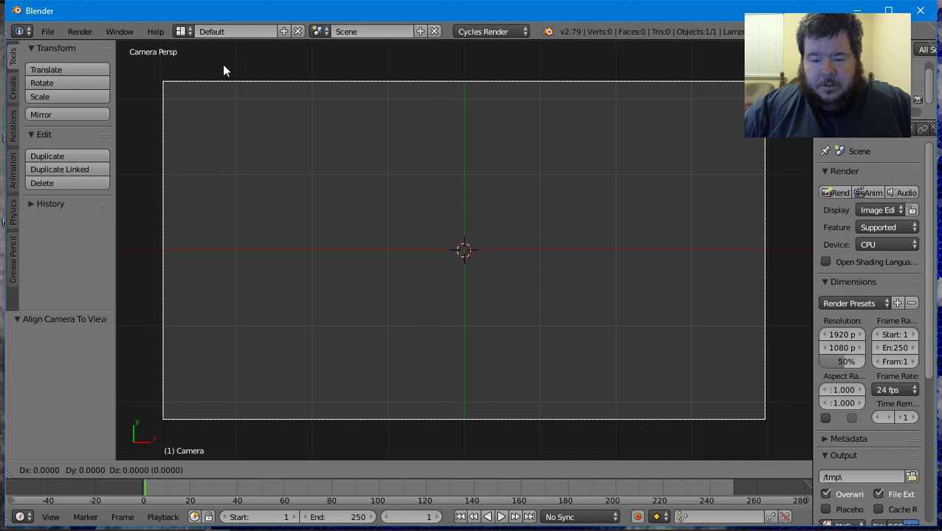
key("z")
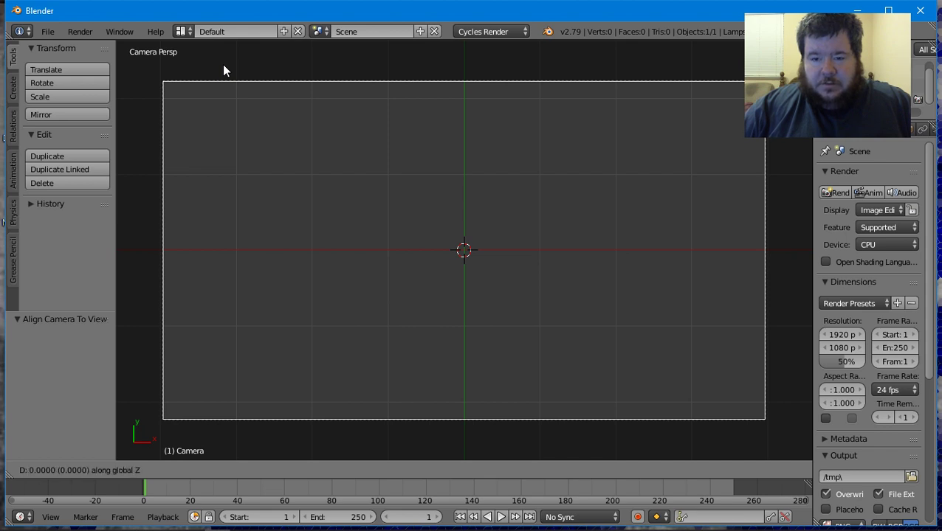
left_click(377, 229)
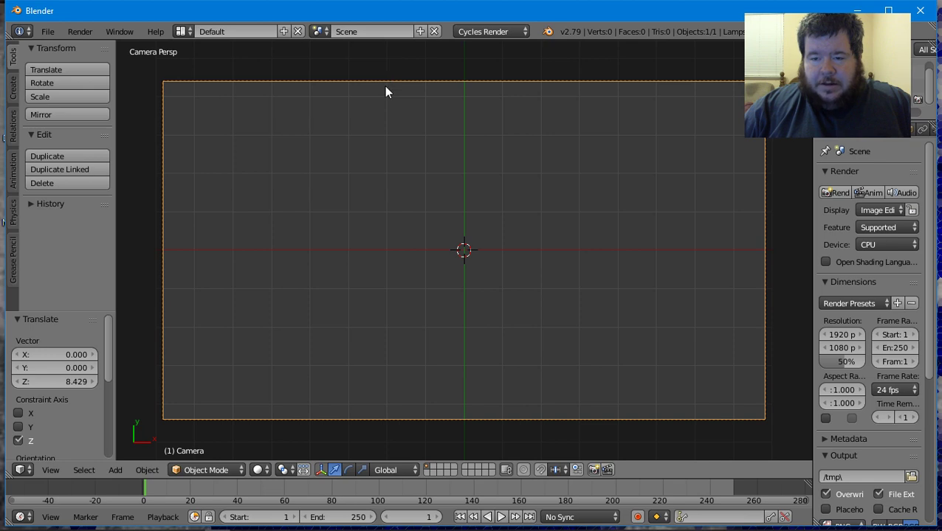
key("a")
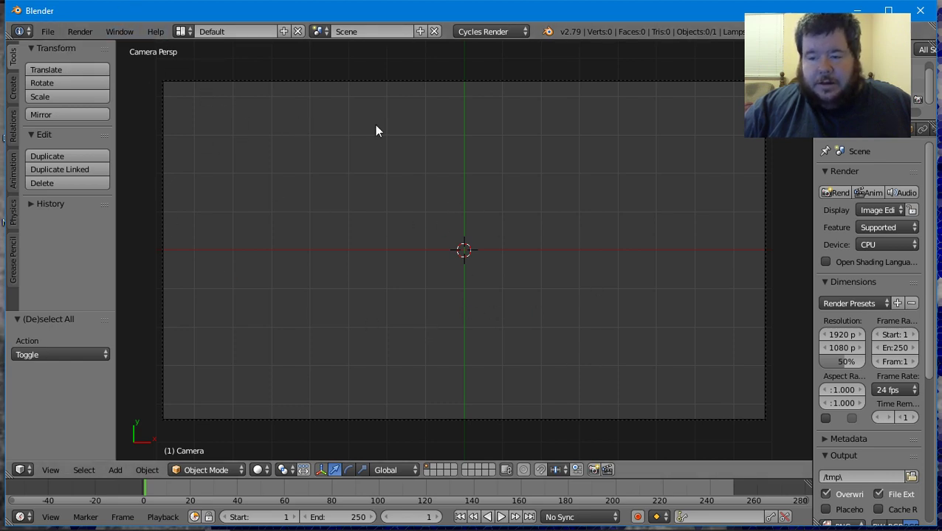
- Save the scene as untitled.blend in the Documents folder
left_click(42, 33)
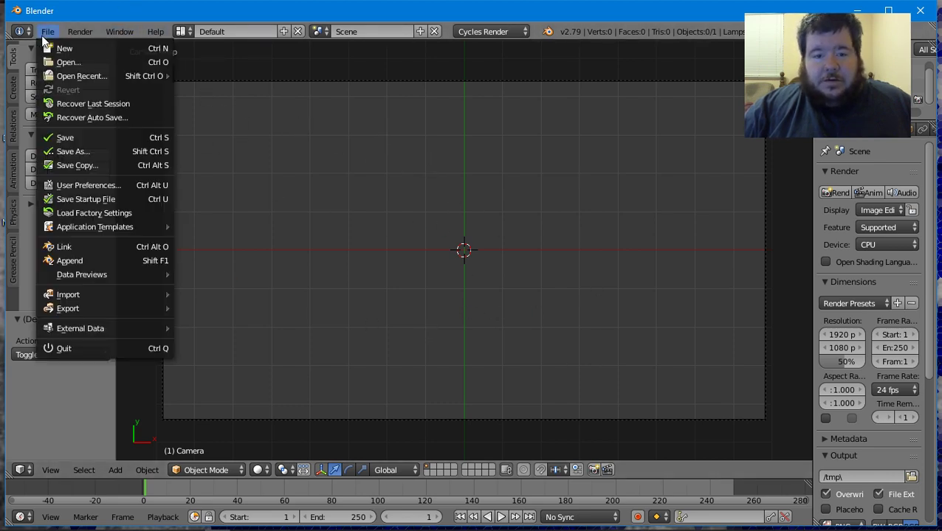
left_click(88, 151)
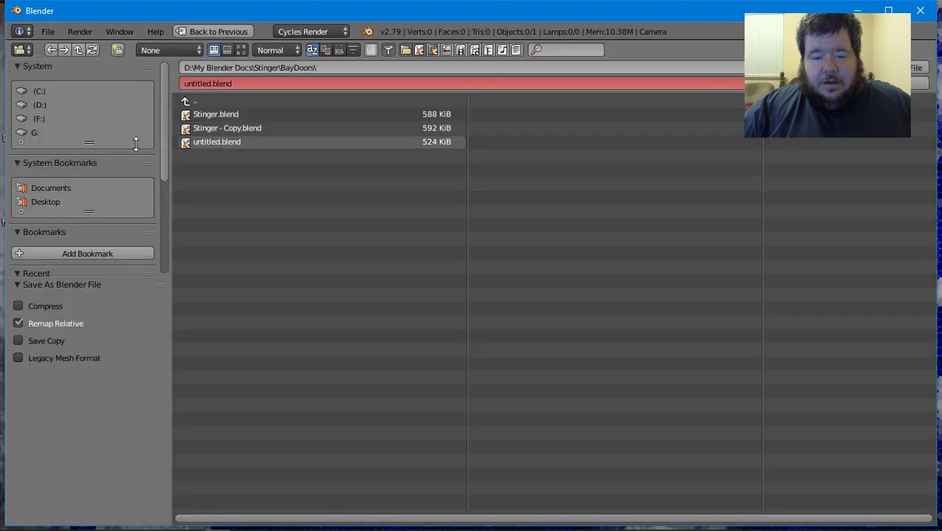
left_click(46, 189)
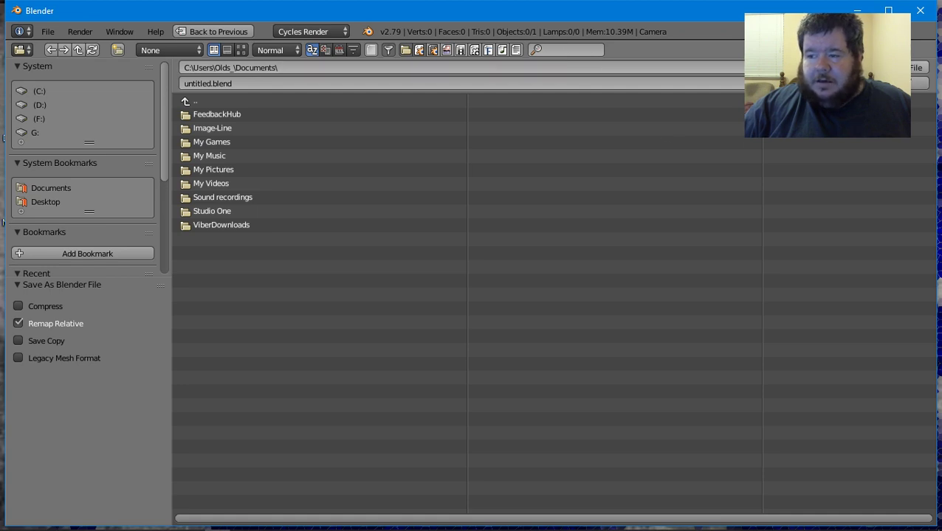
left_click(915, 67)
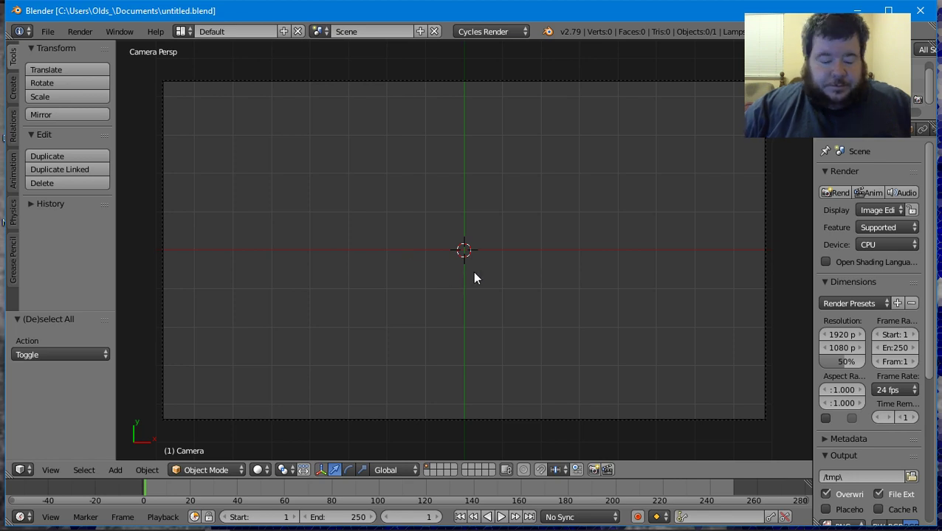
- Add a plane mesh at the 3D cursor in the centre of the scene
key("shift+a")
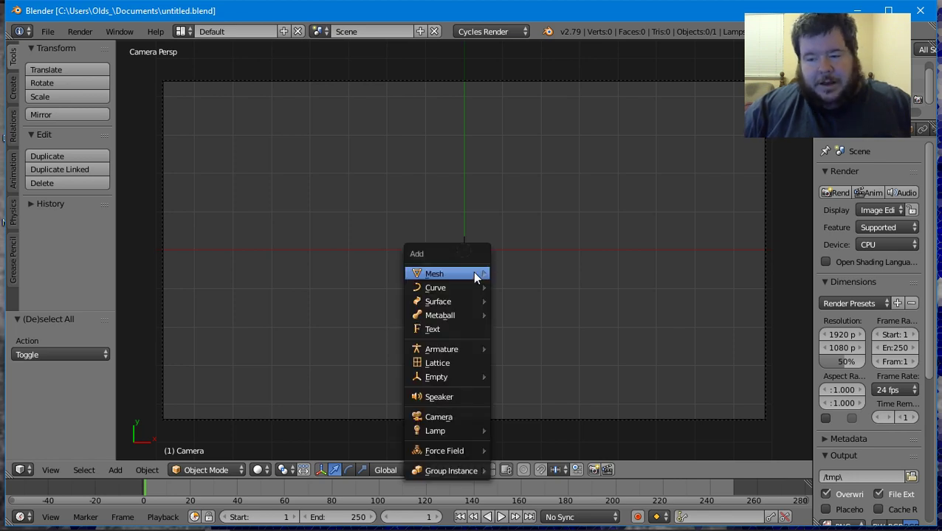
mouse_move(474, 273)
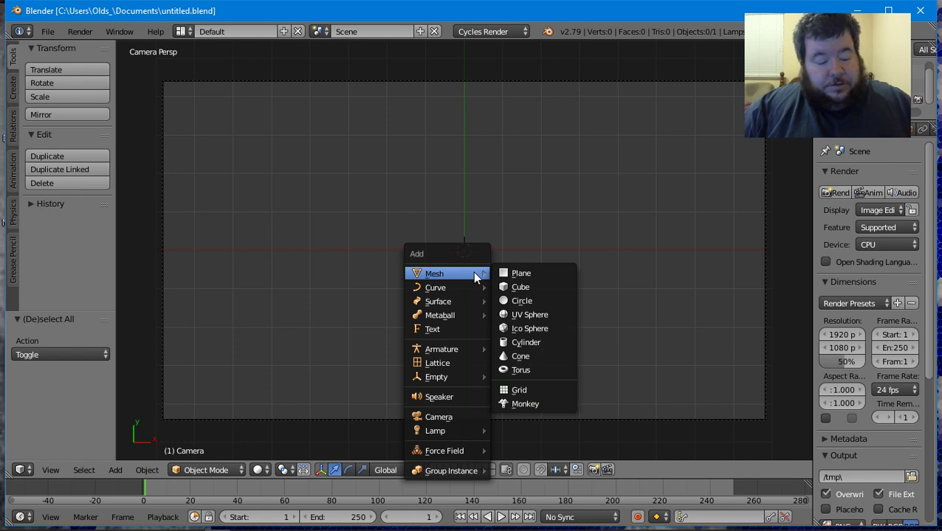
key("Escape")
key("shift+a")
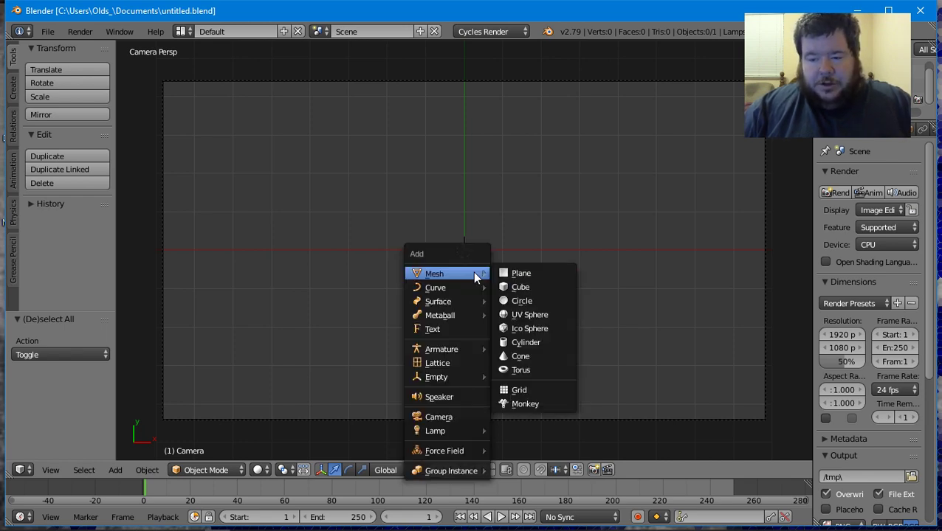
left_click(499, 275)
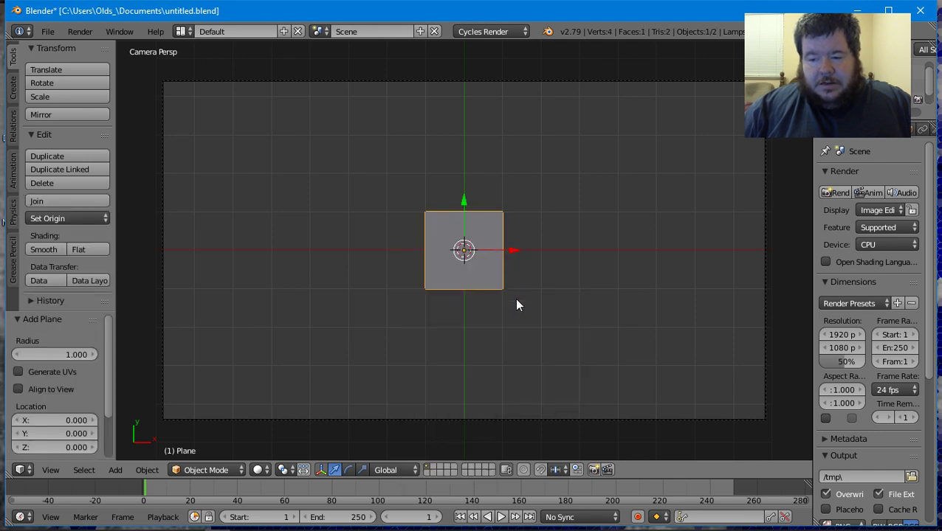
- Scale the plane up uniformly by a factor of about 4.65
key("s")
key("Escape")
key("s")
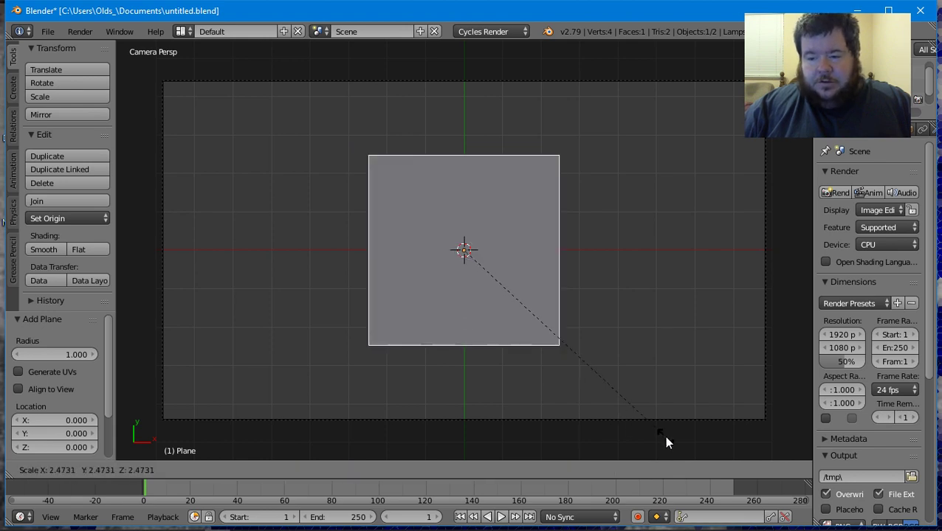
left_click(193, 132)
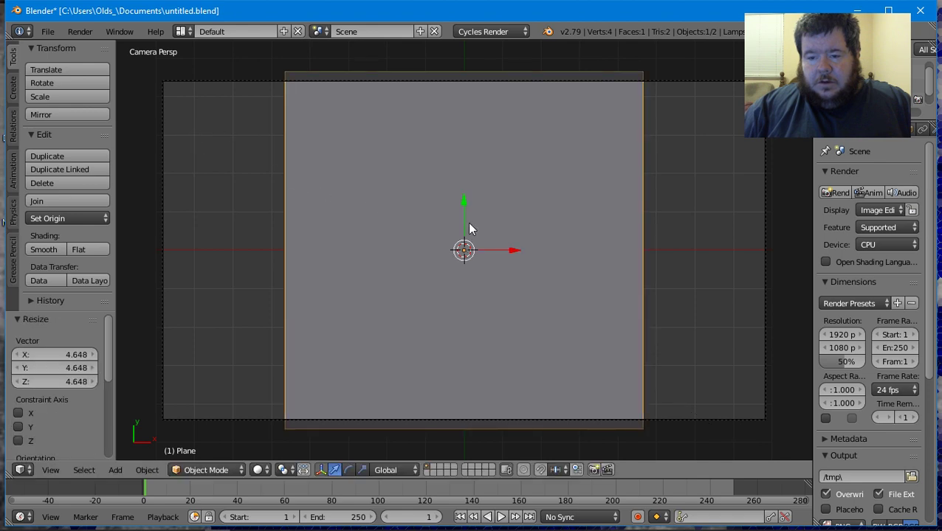
- Stretch the plane along the global X axis by a factor of about 1.73 so it covers the camera frame
key("s")
key("x")
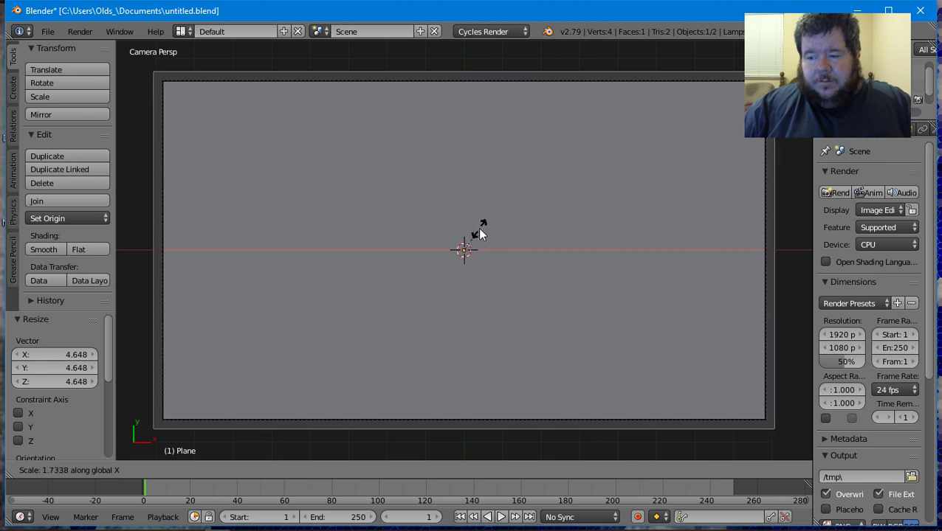
left_click(479, 227)
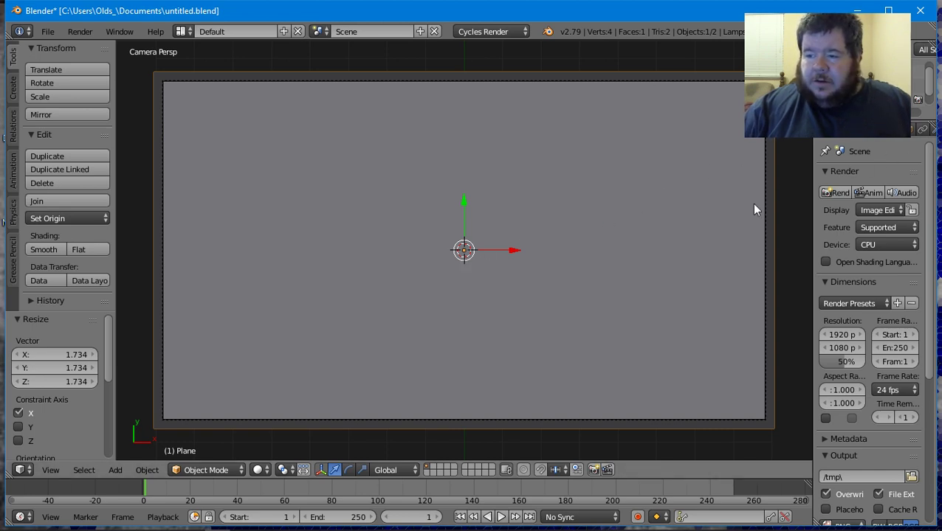
- Give the plane a new material with an Emission surface and set its strength to 3
scroll(753, 207, "down", 1)
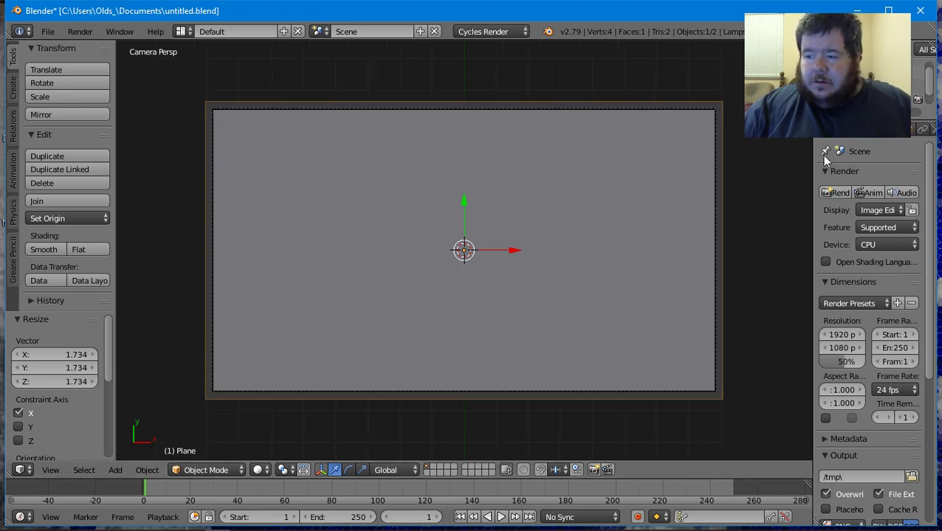
left_click_drag(815, 161, 778, 162)
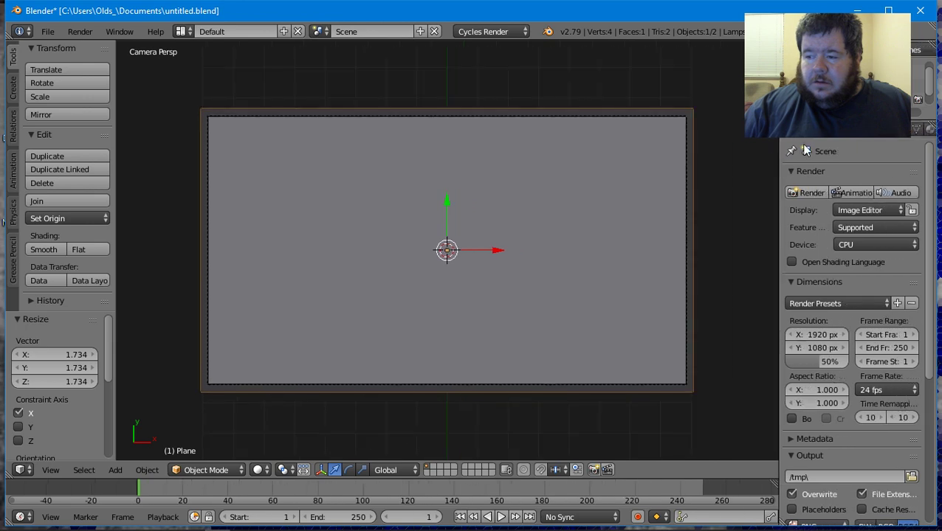
left_click(930, 130)
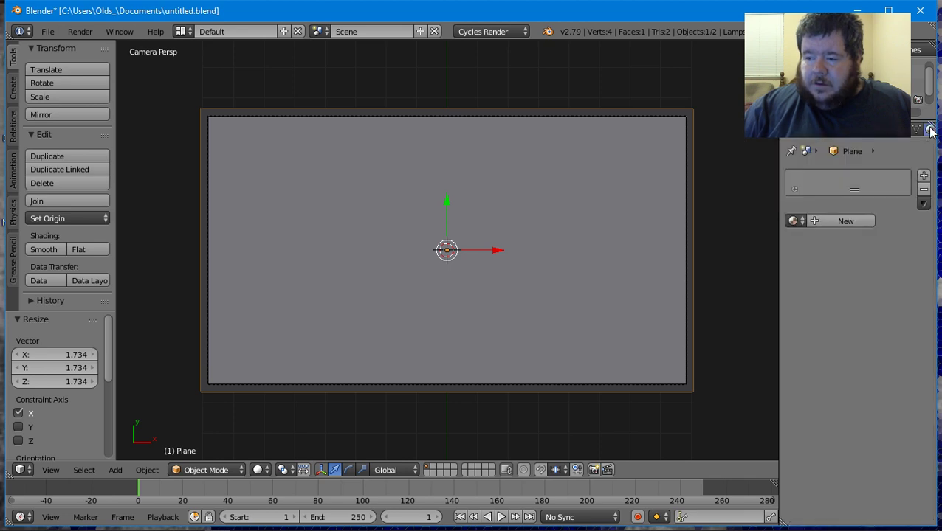
left_click(830, 221)
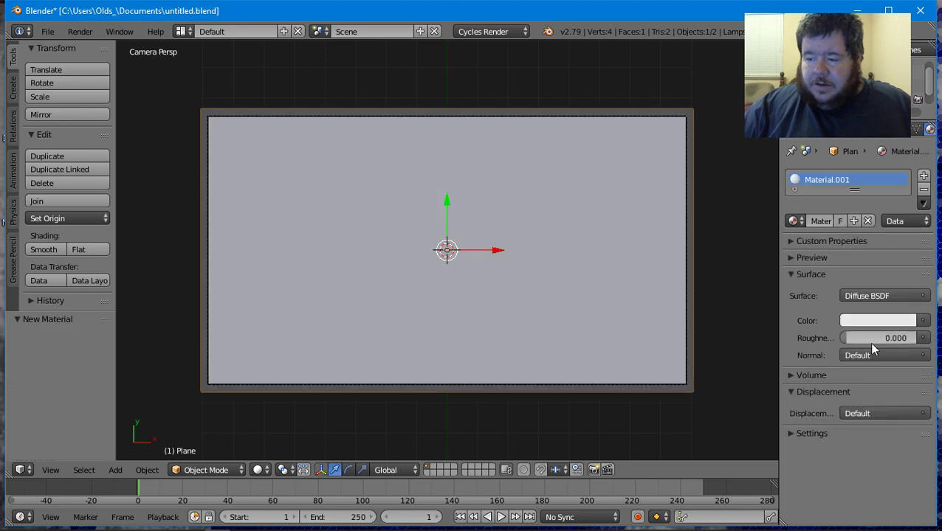
left_click(885, 296)
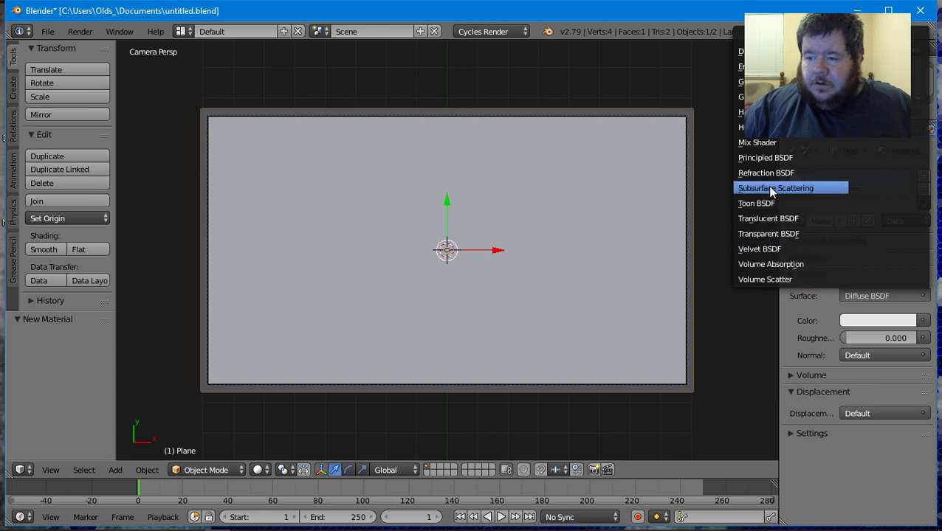
left_click(760, 67)
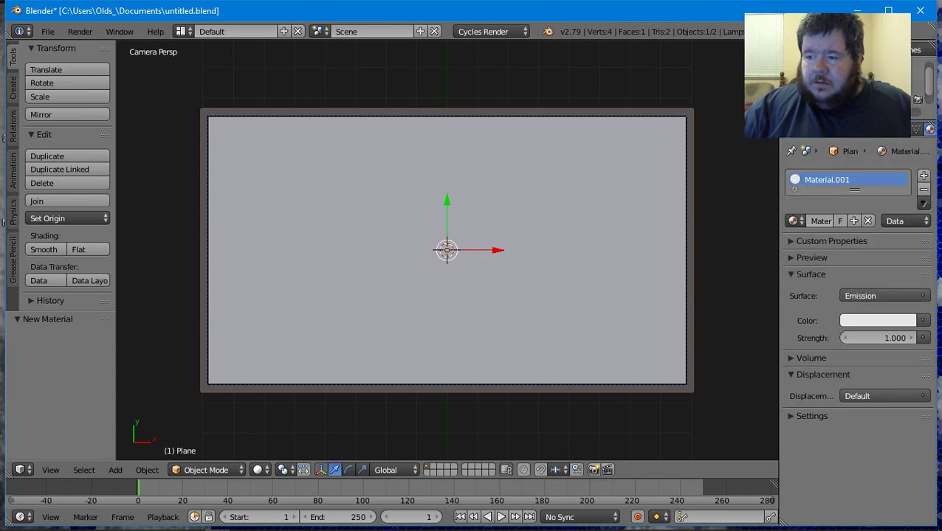
left_click(880, 340)
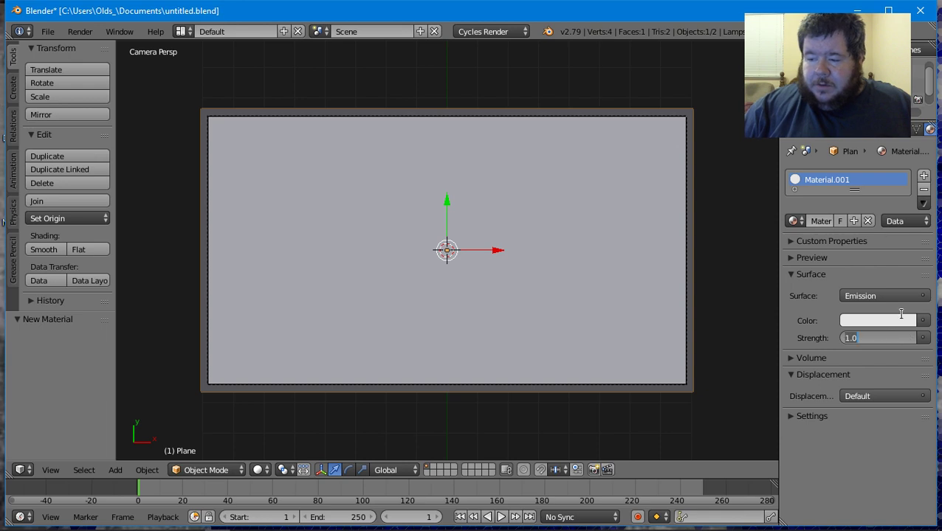
type("3")
key("Return")
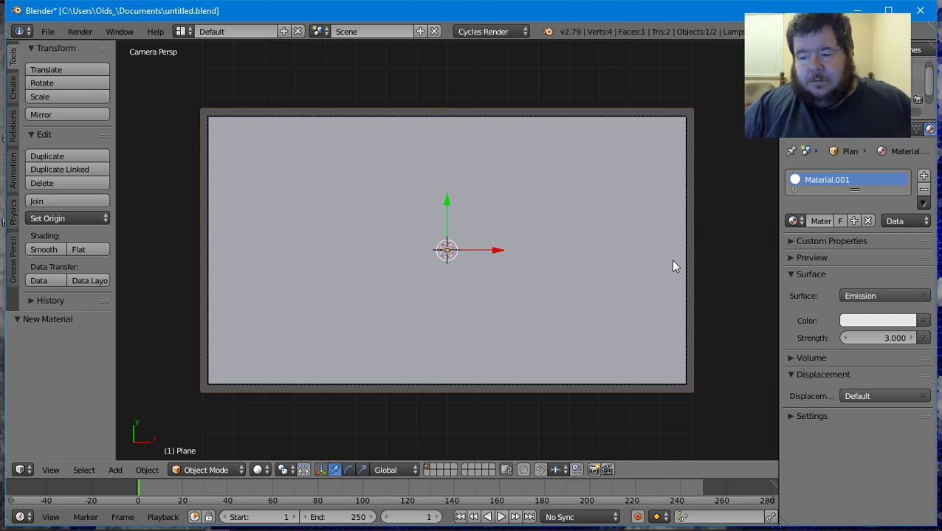
- Move the plane up about 23.04 units along the global Z axis, above the camera, and deselect it
key("KP_7")
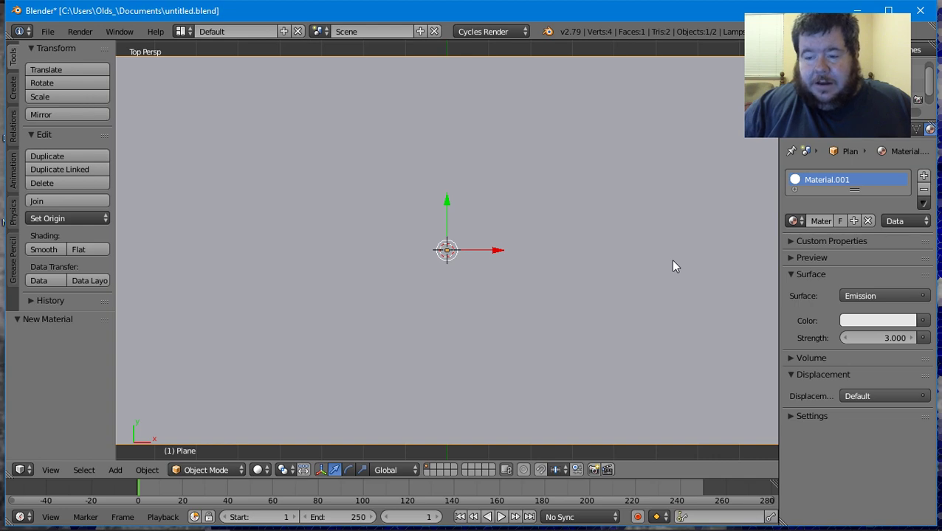
key("KP_3")
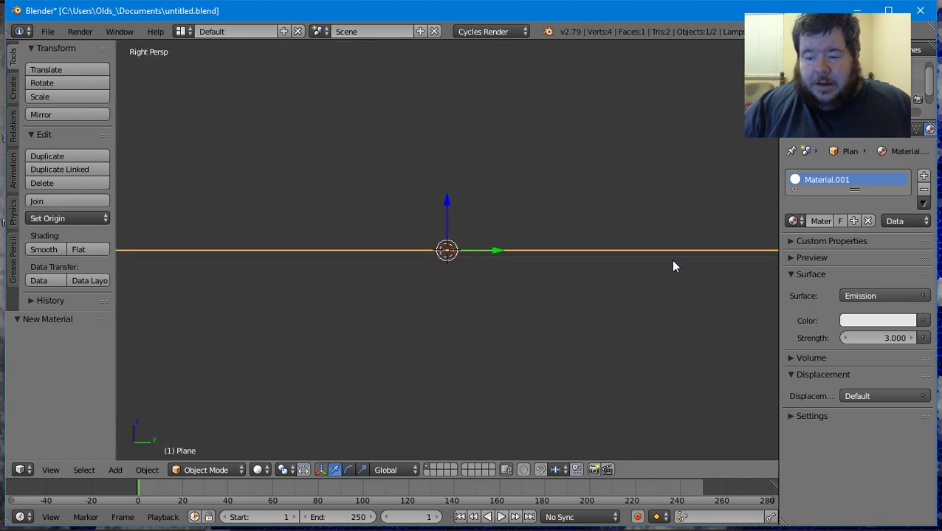
scroll(612, 334, "down", 4)
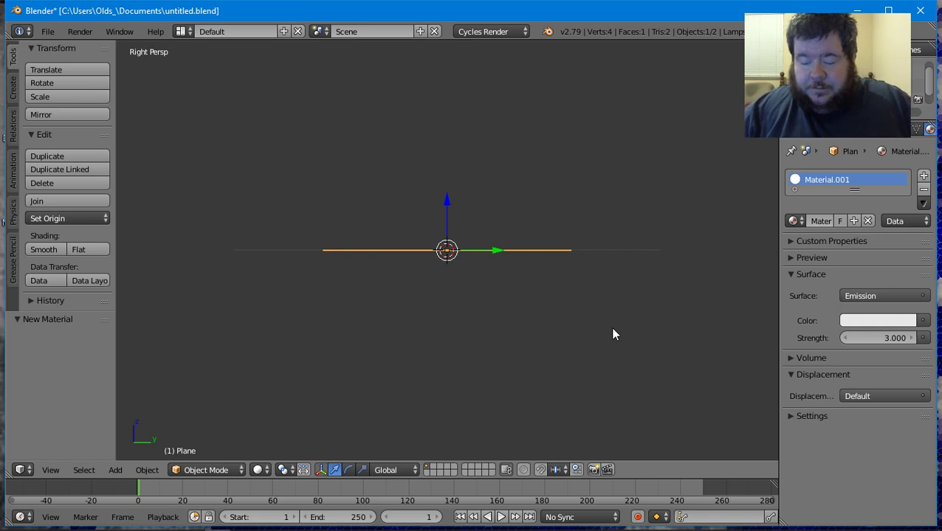
scroll(613, 329, "down", 3)
scroll(613, 329, "up", 6, "shift")
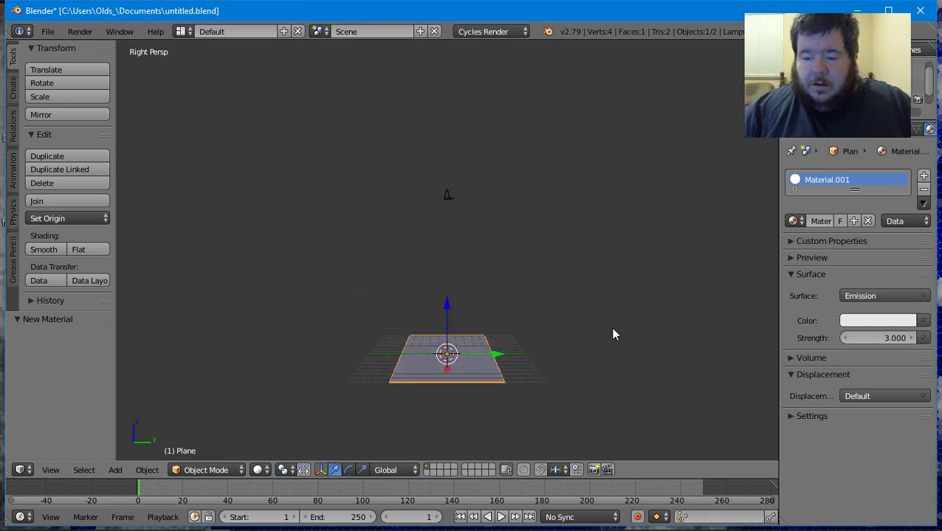
scroll(613, 329, "down", 3, "shift")
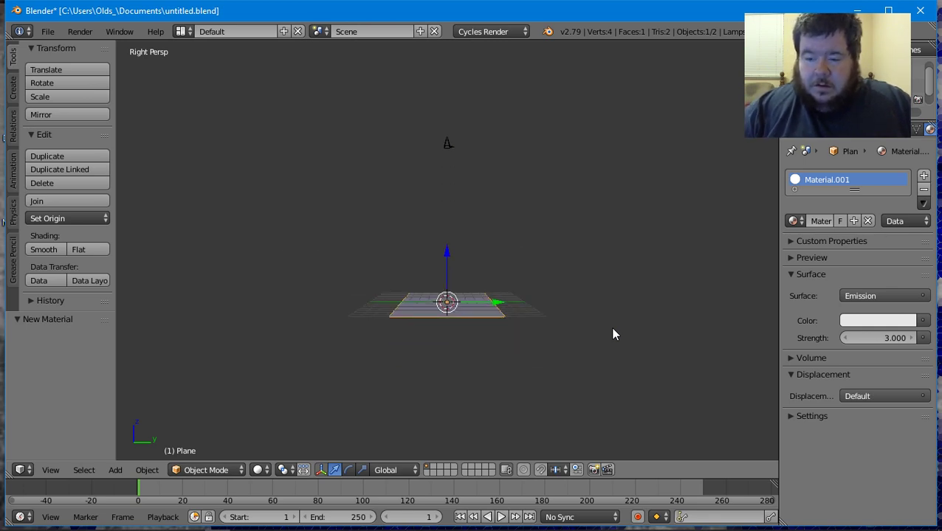
key("KP_5")
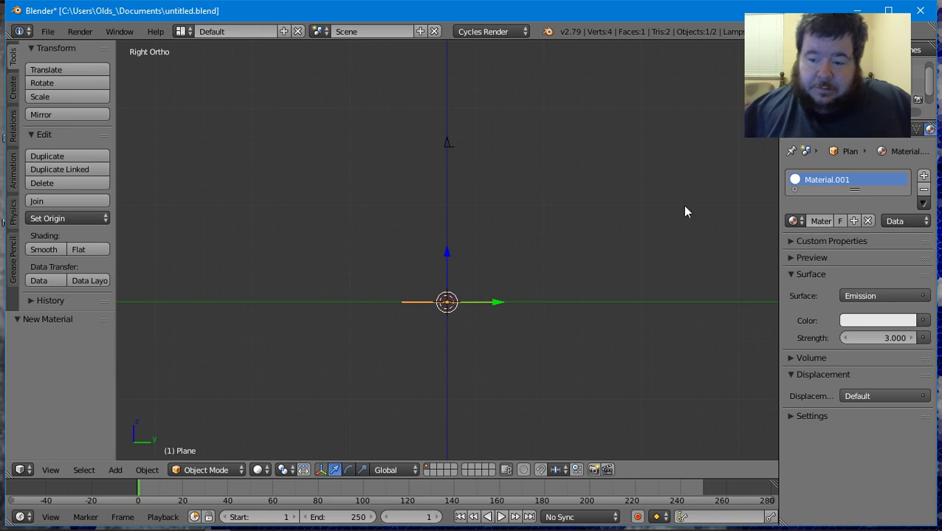
scroll(655, 332, "up", 1)
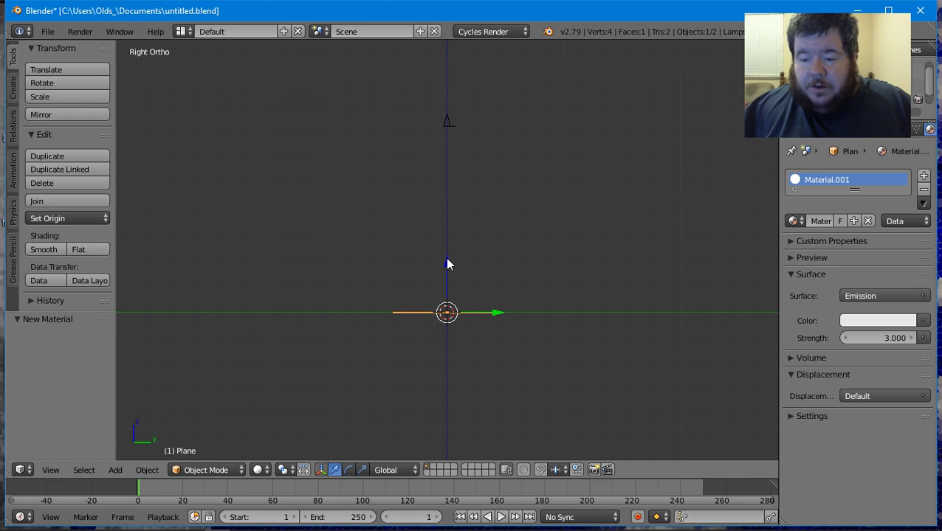
key("g")
key("z")
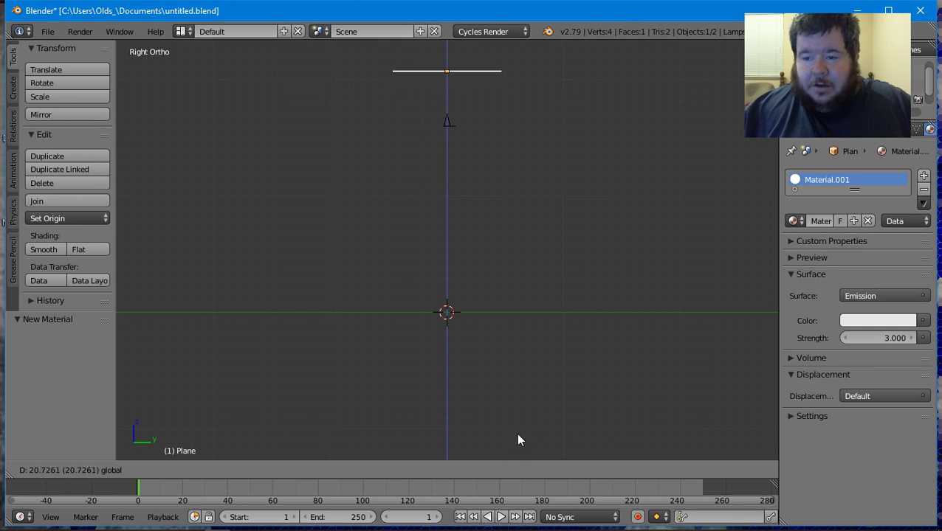
left_click(524, 408)
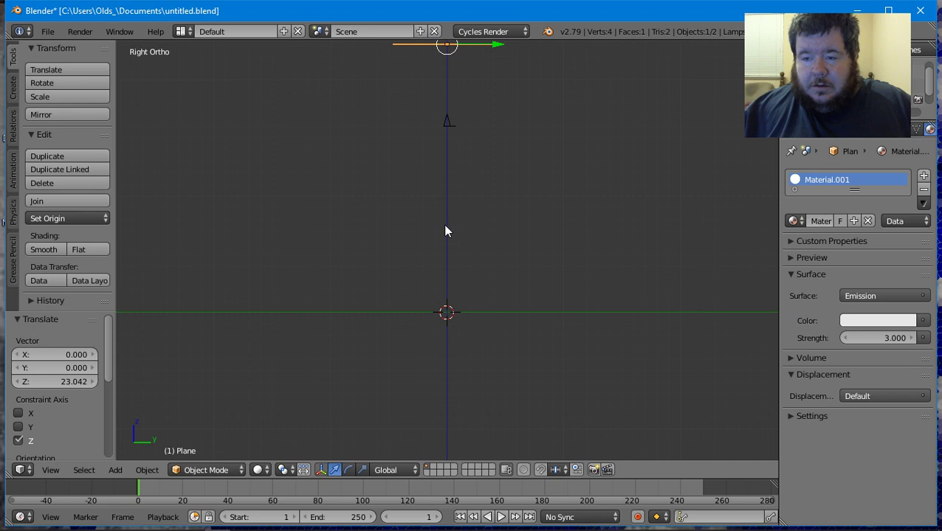
key("a")
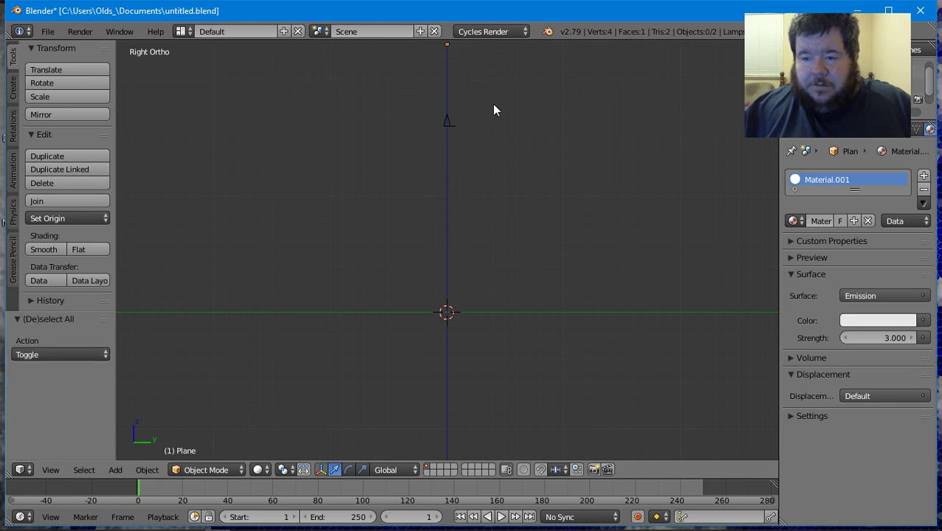
scroll(561, 172, "up", 2, "shift")
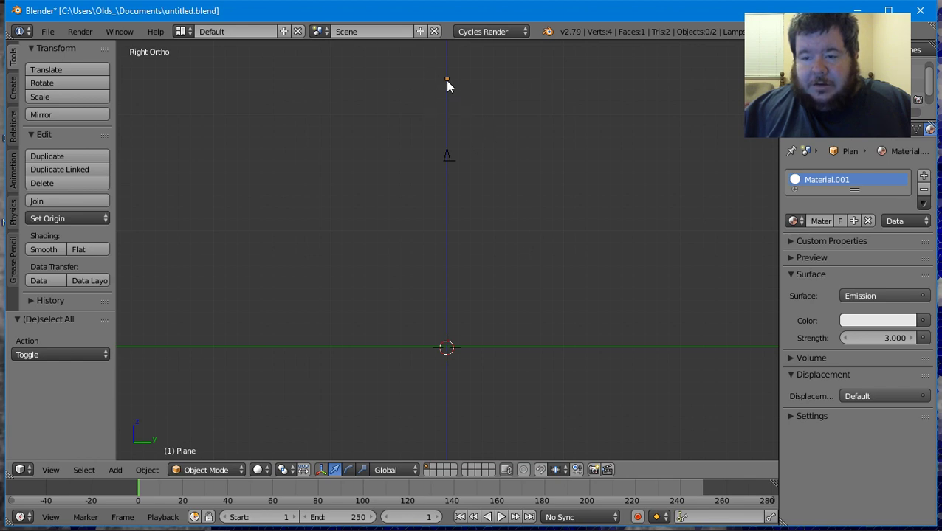
key("a")
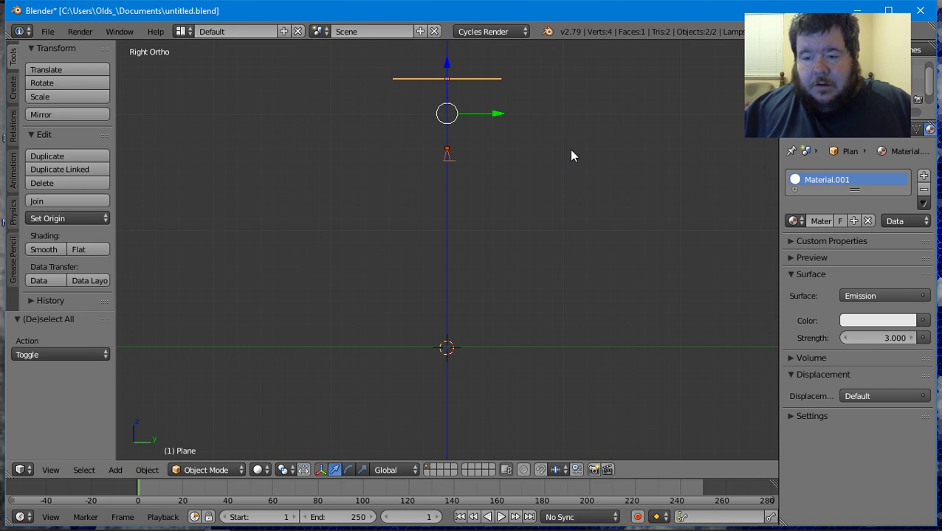
right_click(437, 86)
key("a")
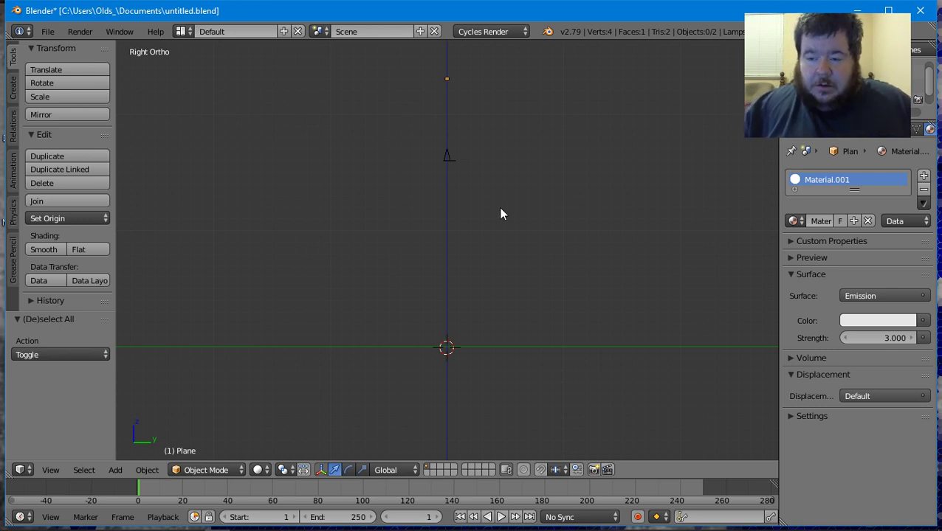
- Save the scene to the existing untitled.blend file
key("KP_0")
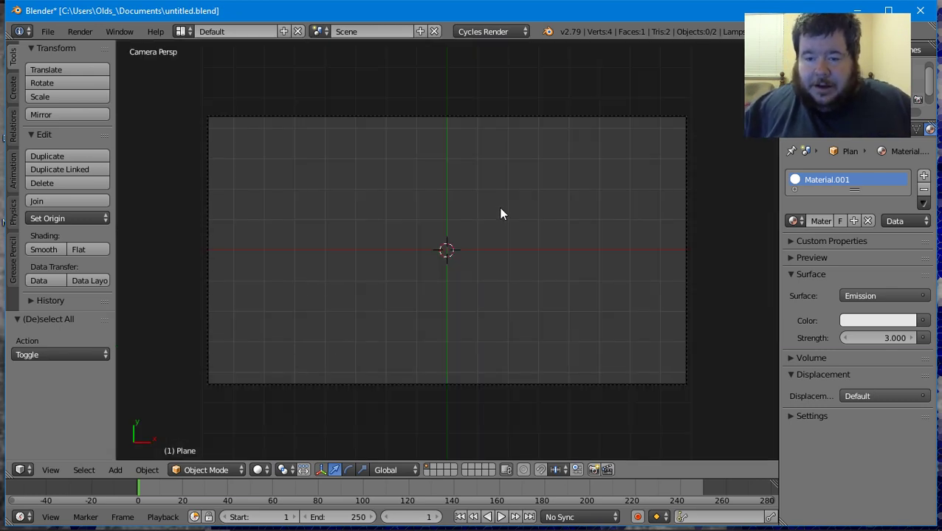
scroll(500, 214, "up", 1)
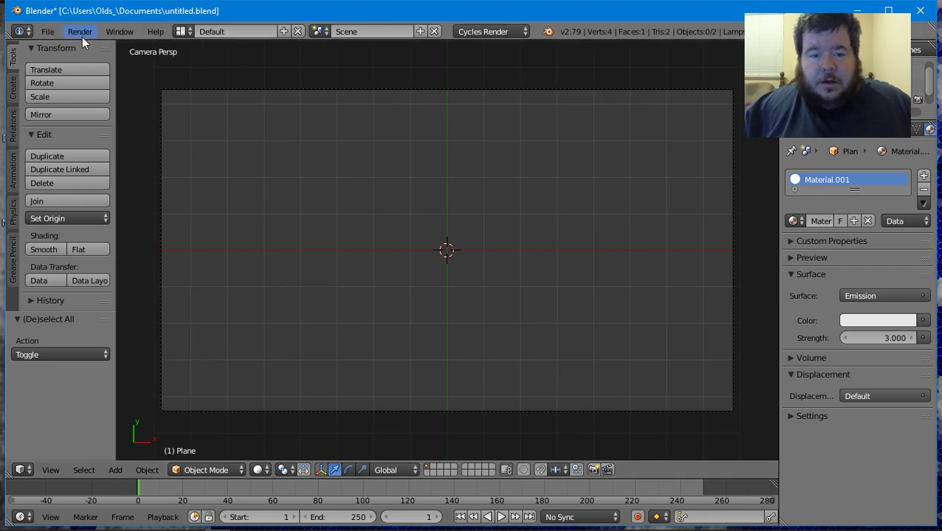
left_click(58, 27)
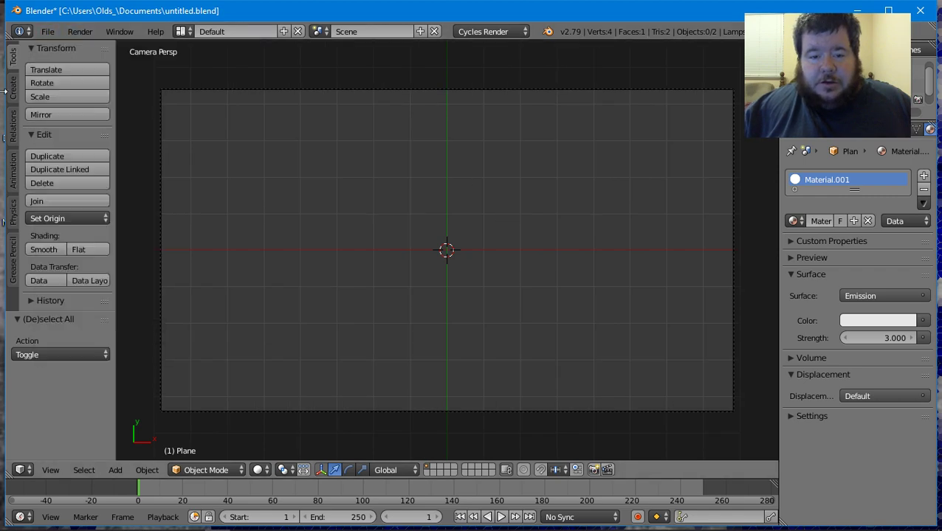
left_click(45, 31)
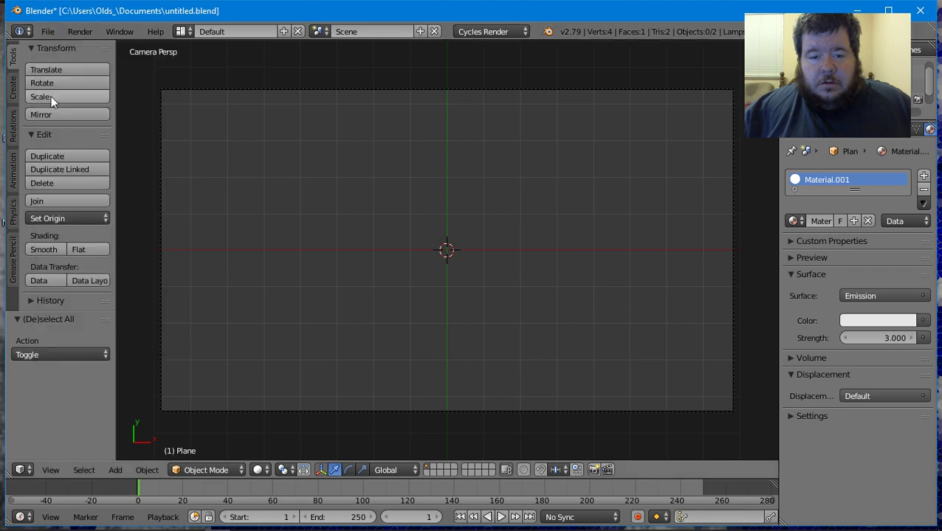
left_click(47, 36)
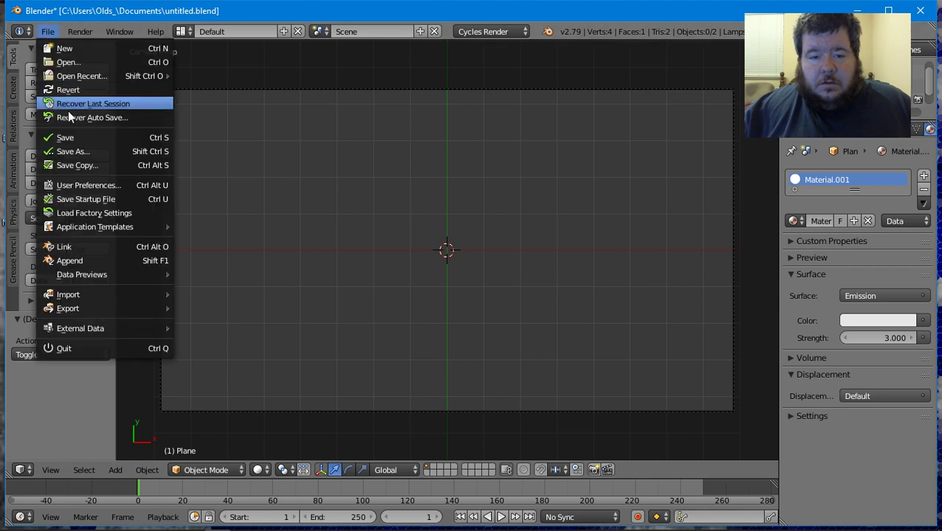
left_click(46, 142)
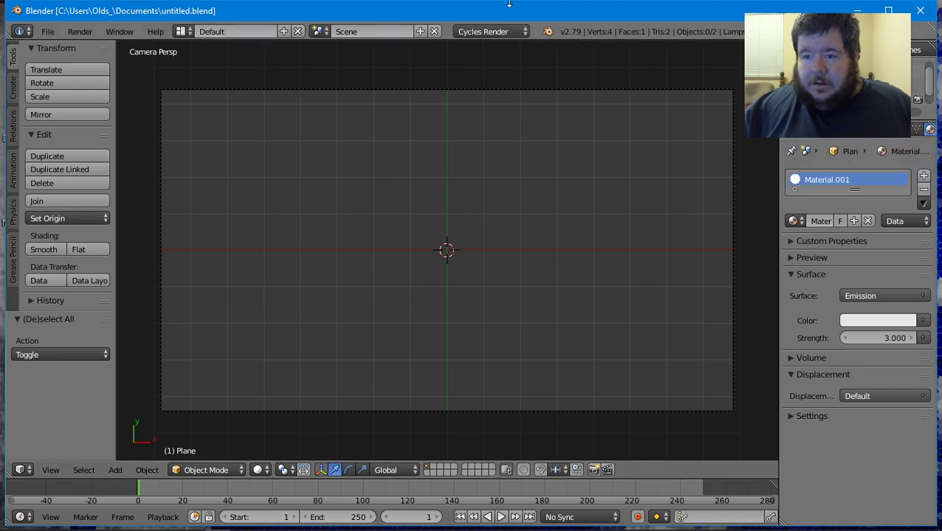
- Bring up the scene's render settings and examine the resolution, frame range and other dimension options
left_click(825, 140)
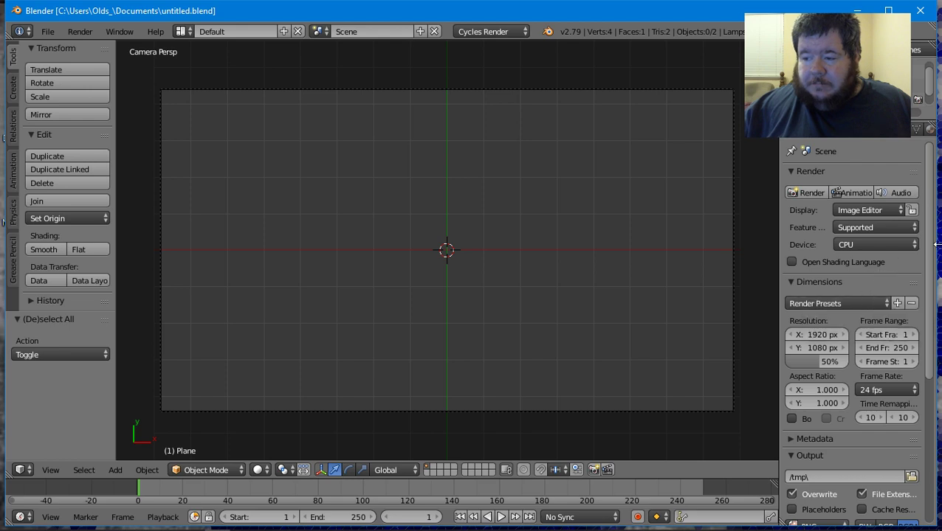
scroll(931, 258, "down", 2)
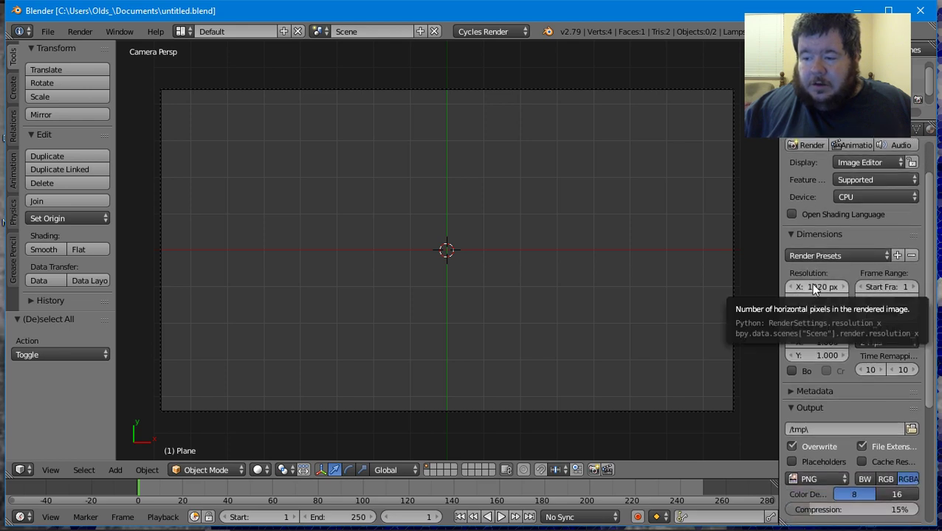
left_click(827, 254)
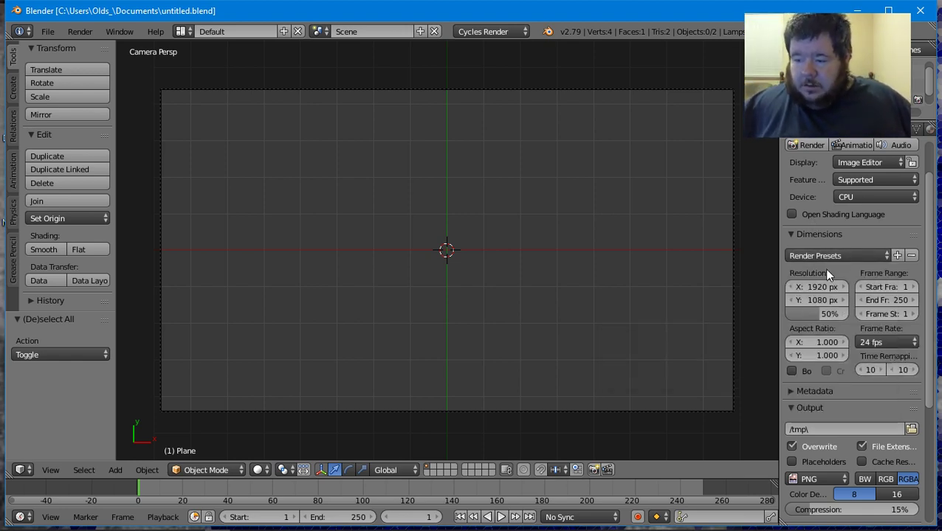
left_click(824, 250)
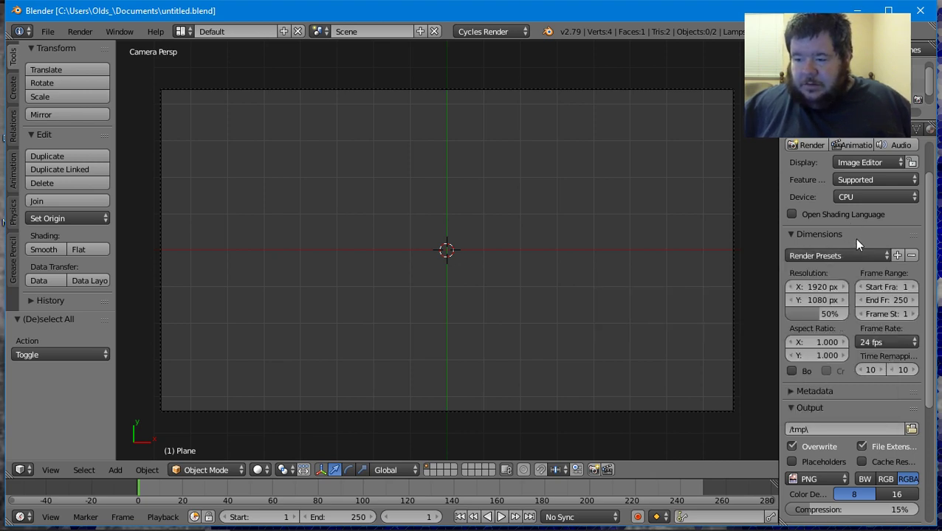
left_click(854, 236)
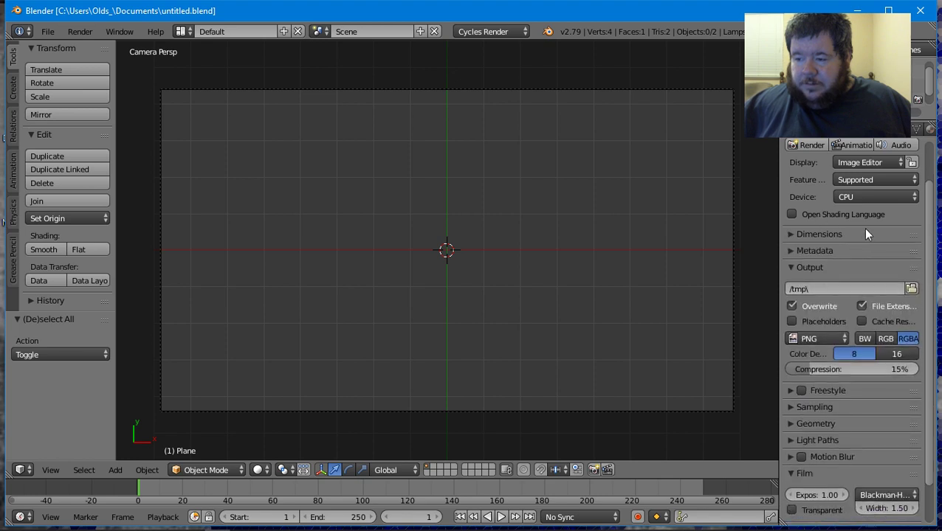
left_click(865, 234)
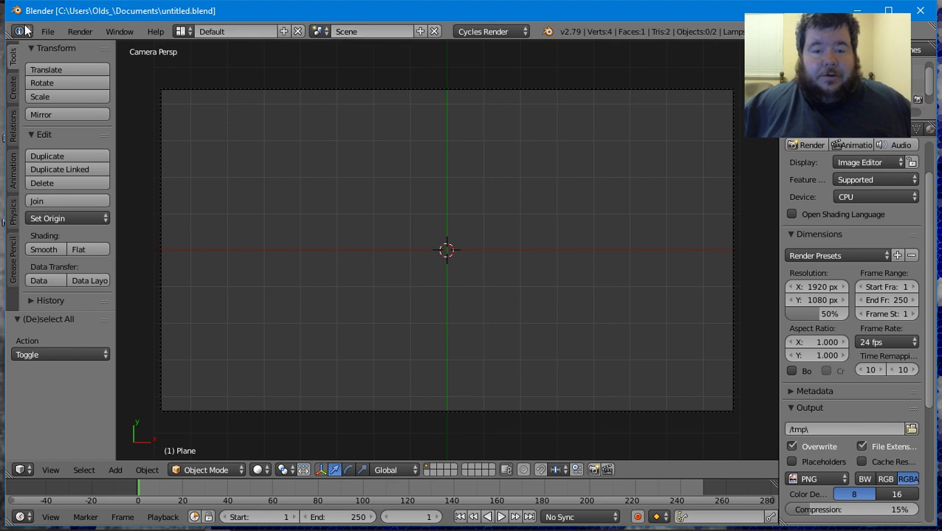
- Save the scene to its existing .blend file before configuring the render output
left_click(48, 34)
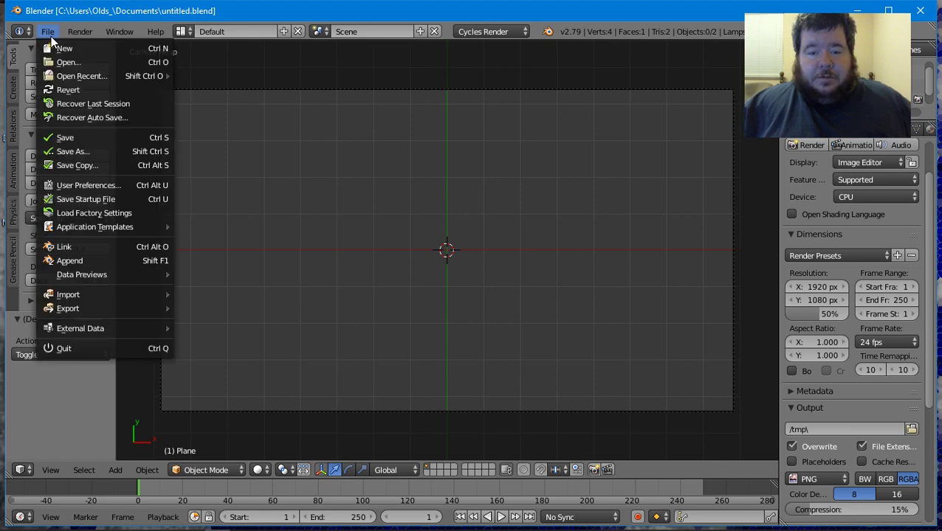
left_click(47, 31)
left_click(78, 138)
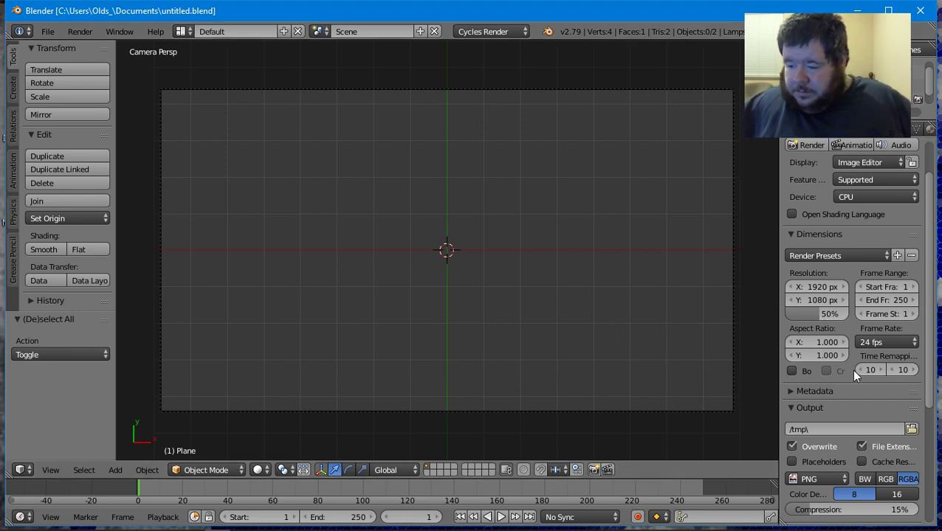
scroll(845, 400, "down", 5)
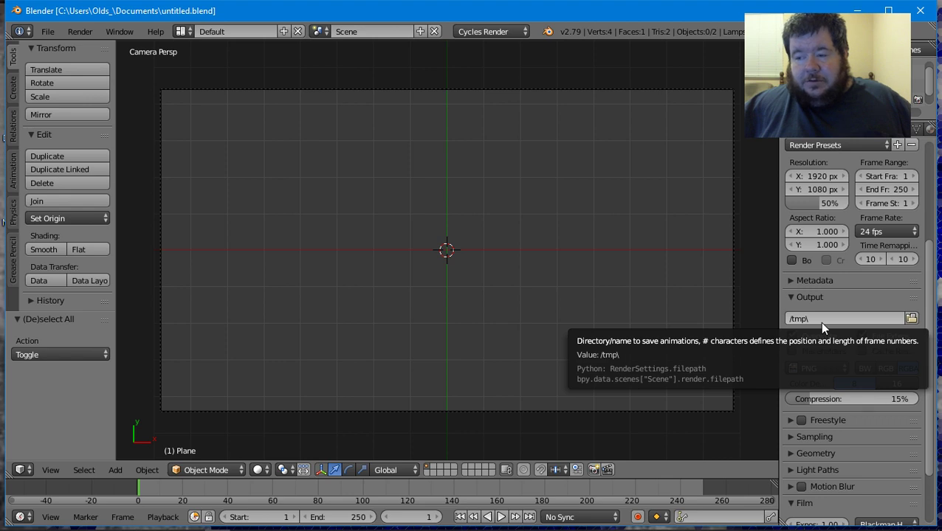
left_click(908, 318)
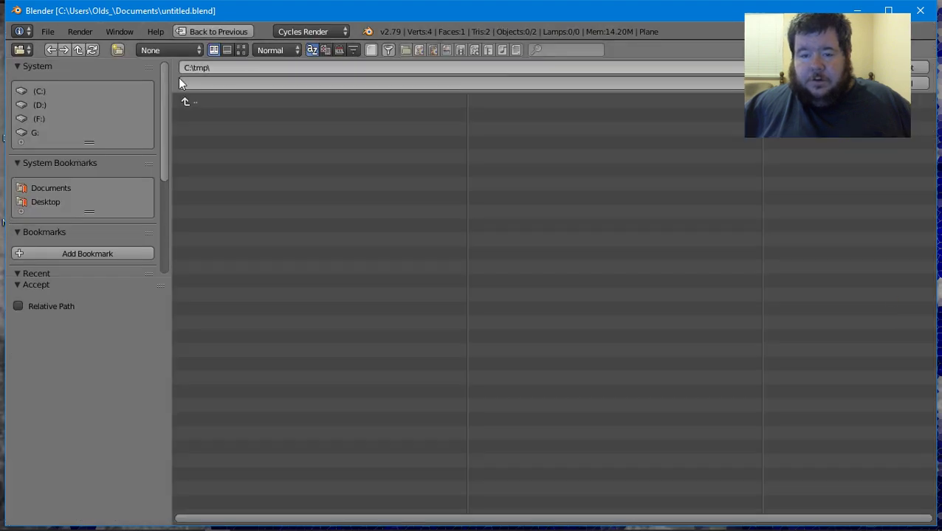
left_click(915, 82)
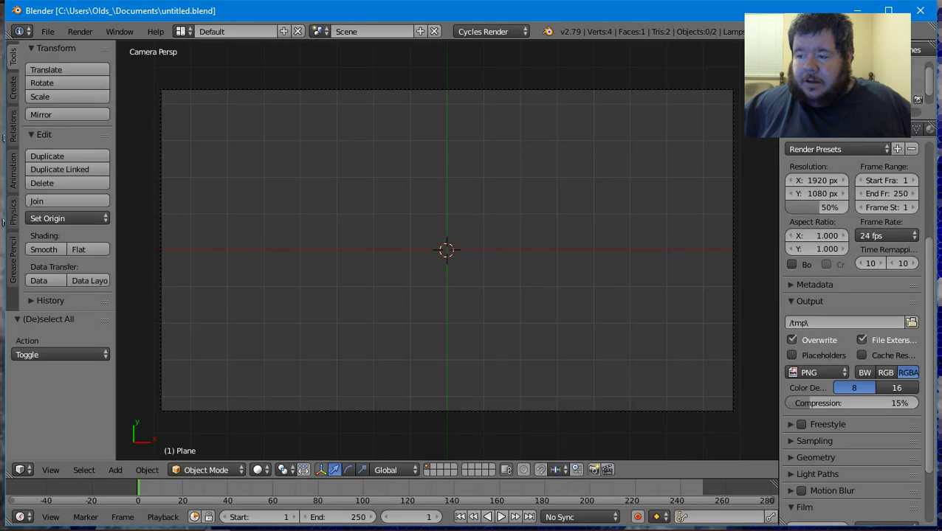
- Browse for the render output location and set it to a Renders folder on the Desktop
left_click(910, 322)
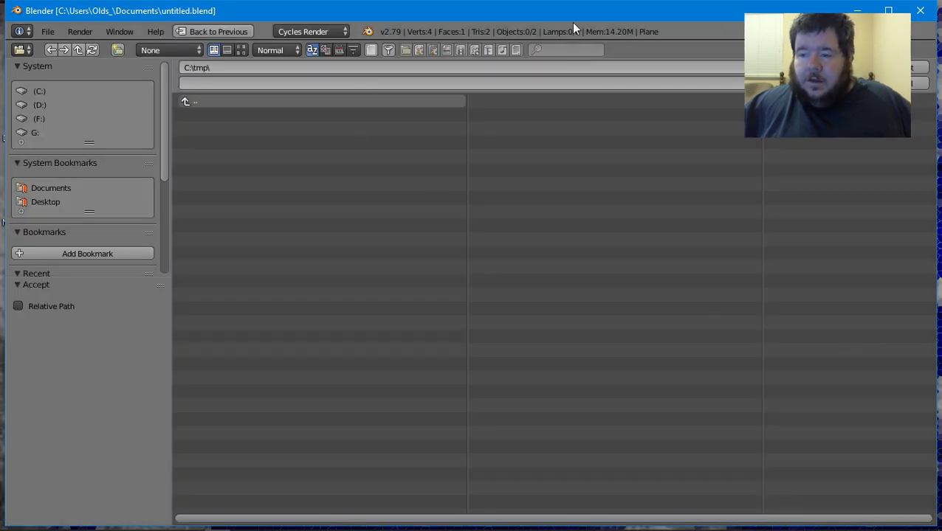
left_click(46, 201)
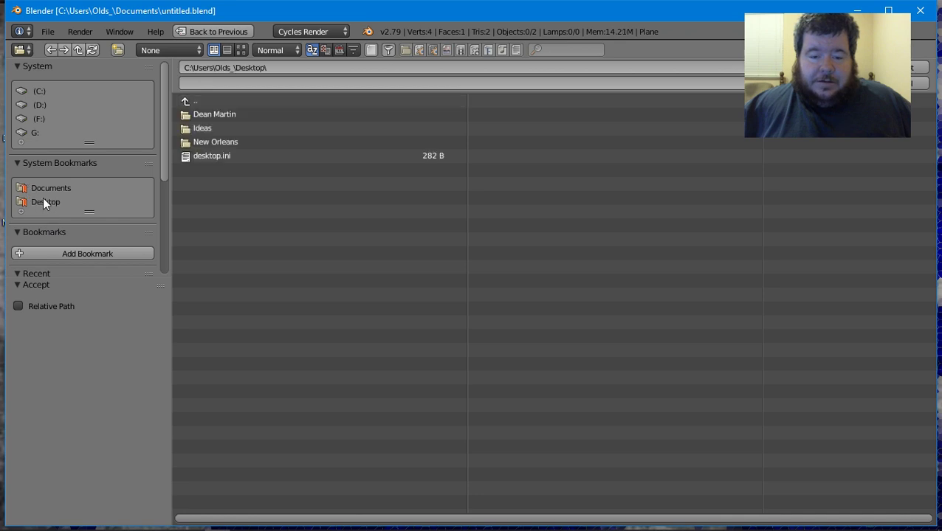
left_click(514, 70)
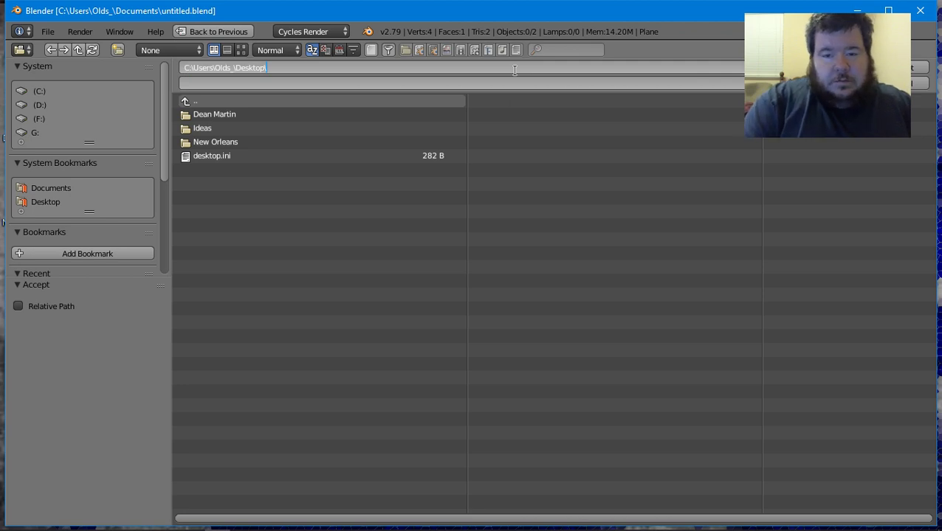
type("Ren")
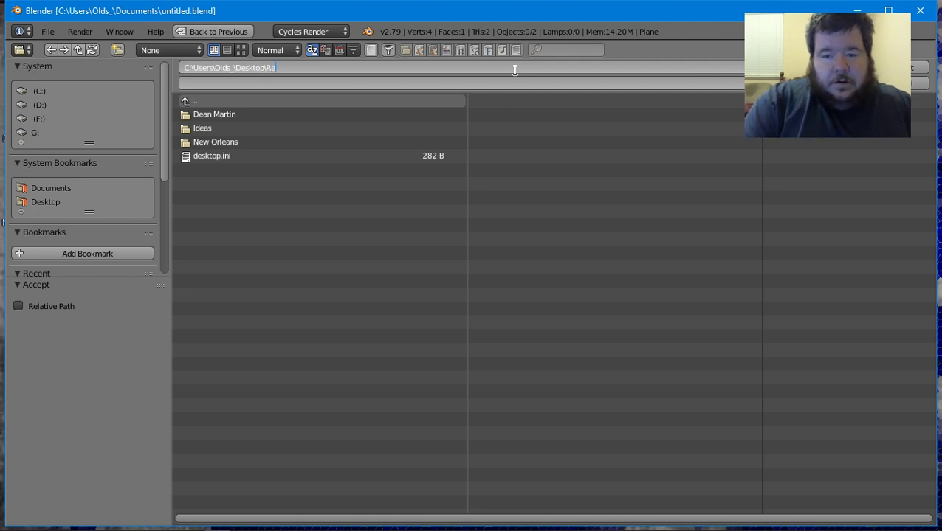
key("BackSpace")
key("BackSpace")
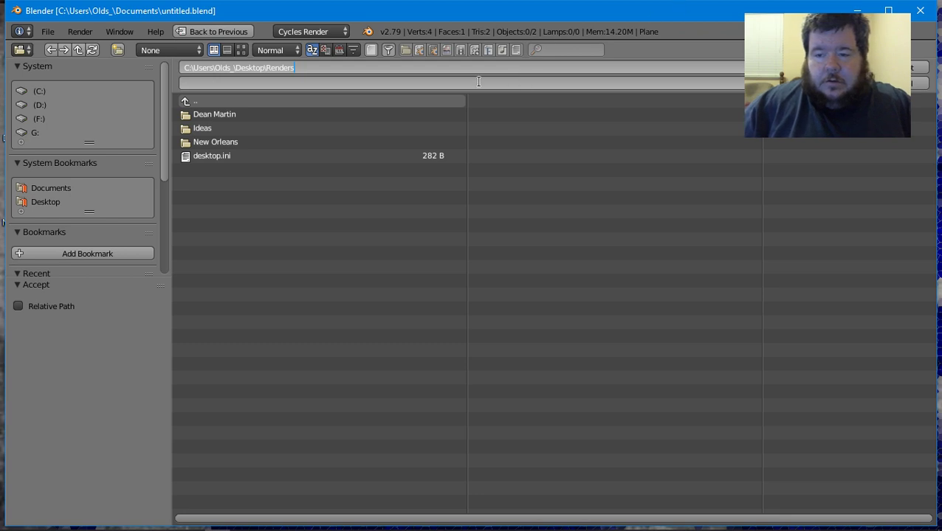
key("Return")
- Name the render output file sbro and accept the output path
left_click(479, 82)
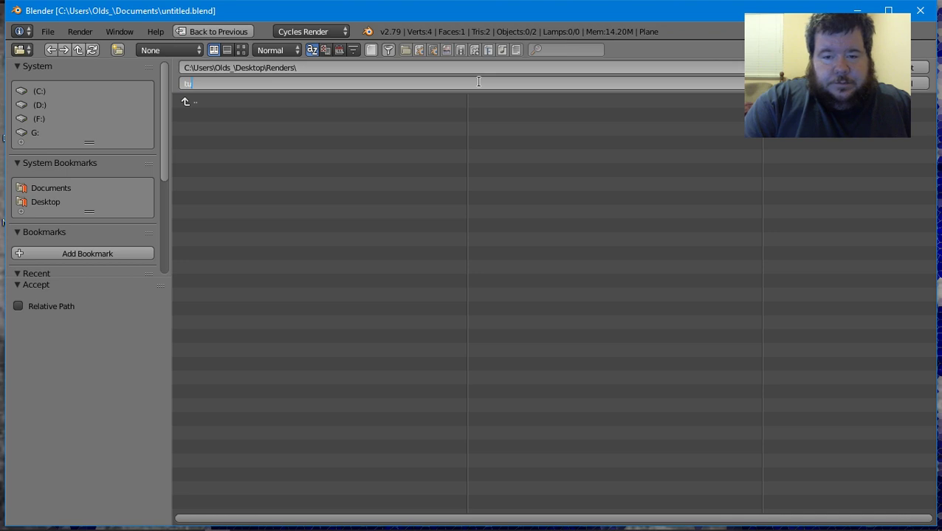
type("sbro")
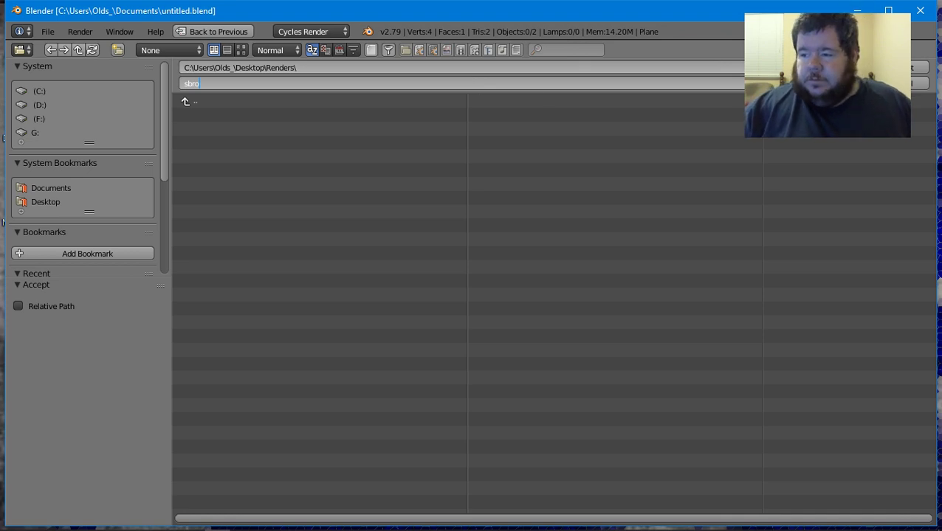
key("Return")
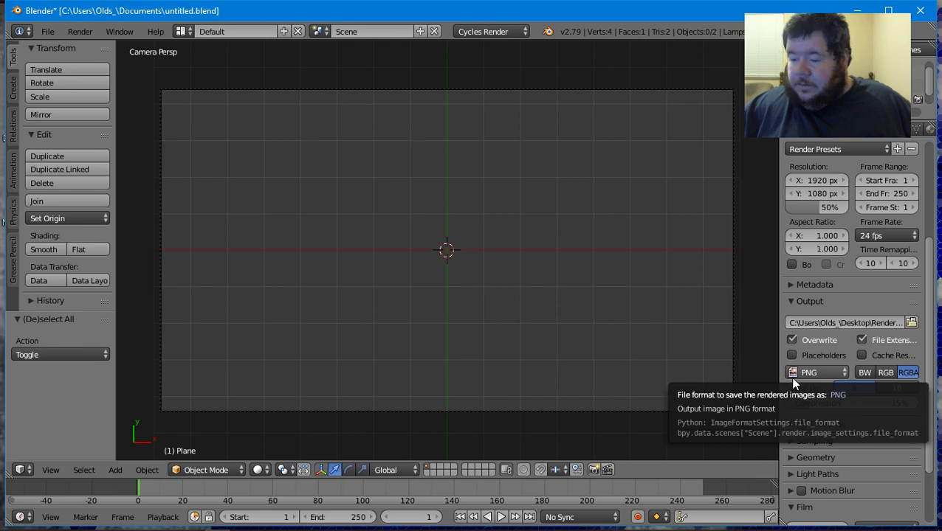
- Examine the file formats available for the rendered images
left_click(792, 379)
key("Escape")
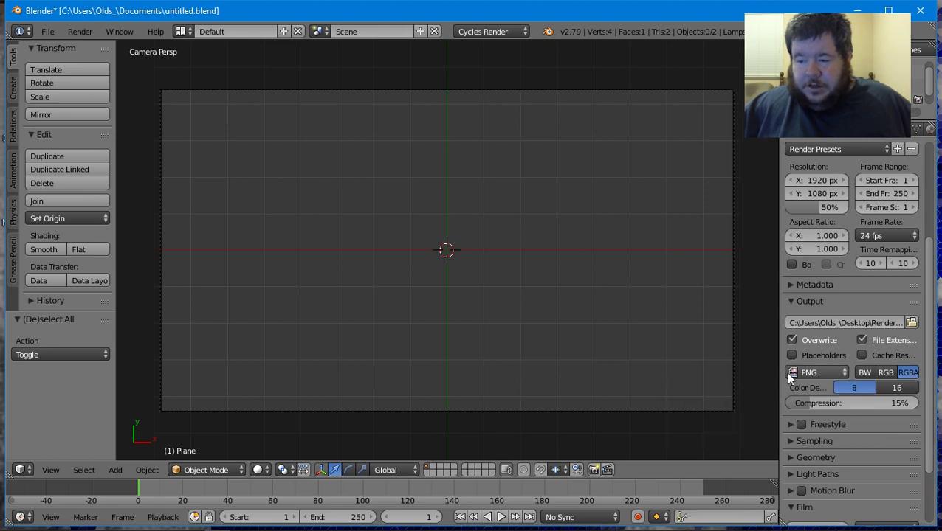
left_click(788, 371)
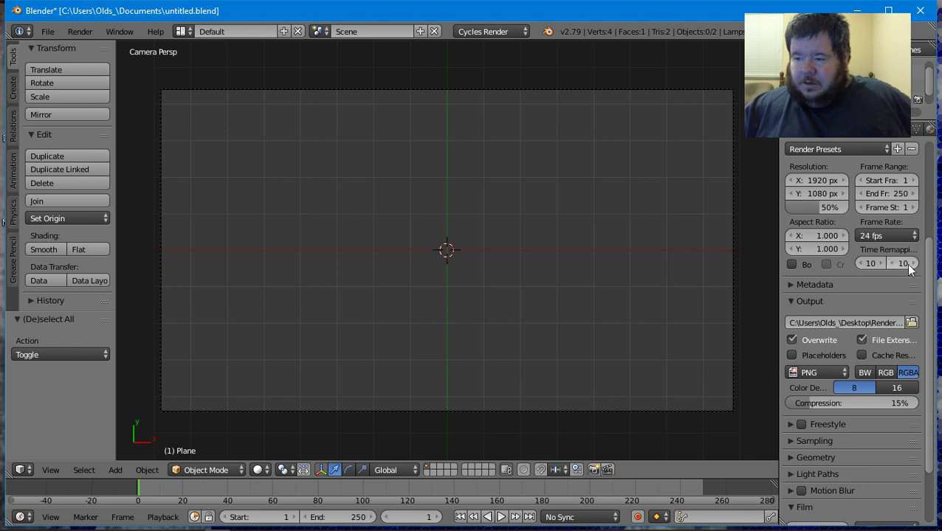
- Set the end frame of the render range to 1 and save the scene
scroll(909, 244, "up", 2)
scroll(915, 214, "up", 4)
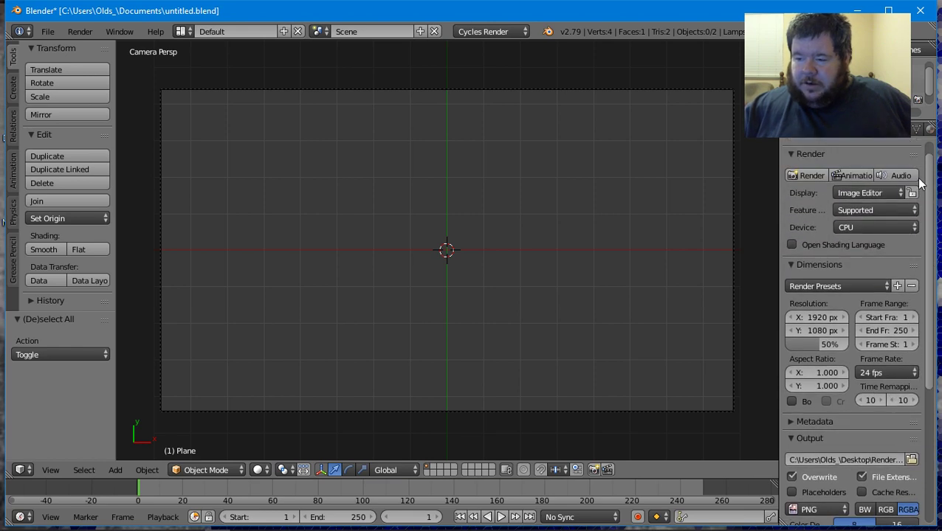
scroll(914, 280, "down", 8)
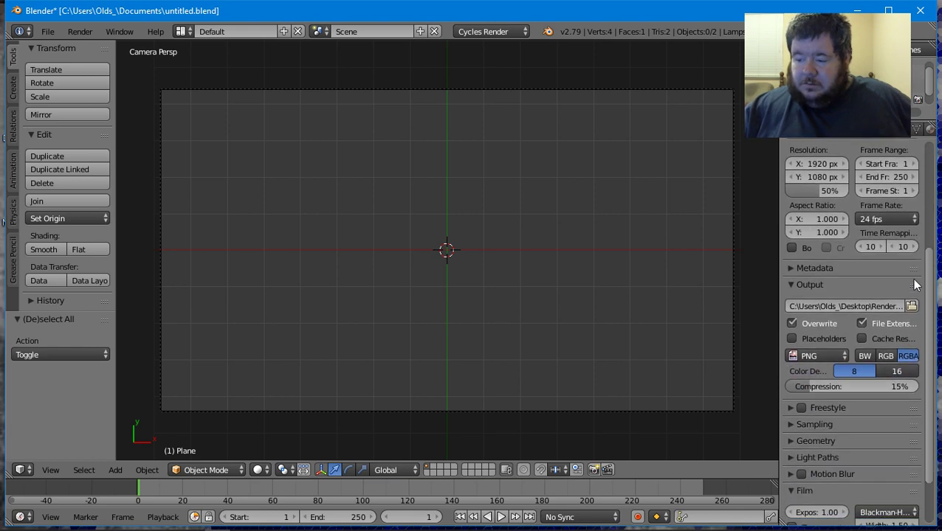
scroll(919, 332, "up", 5)
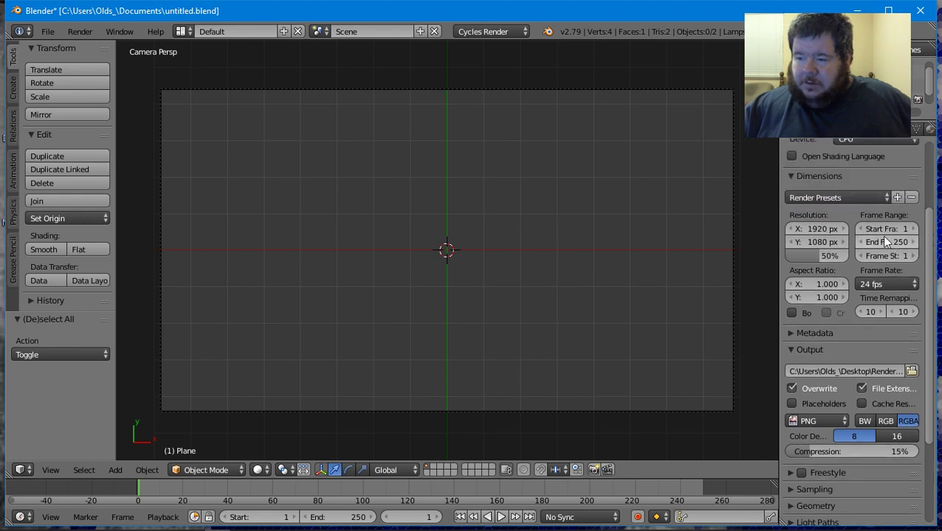
left_click(882, 244)
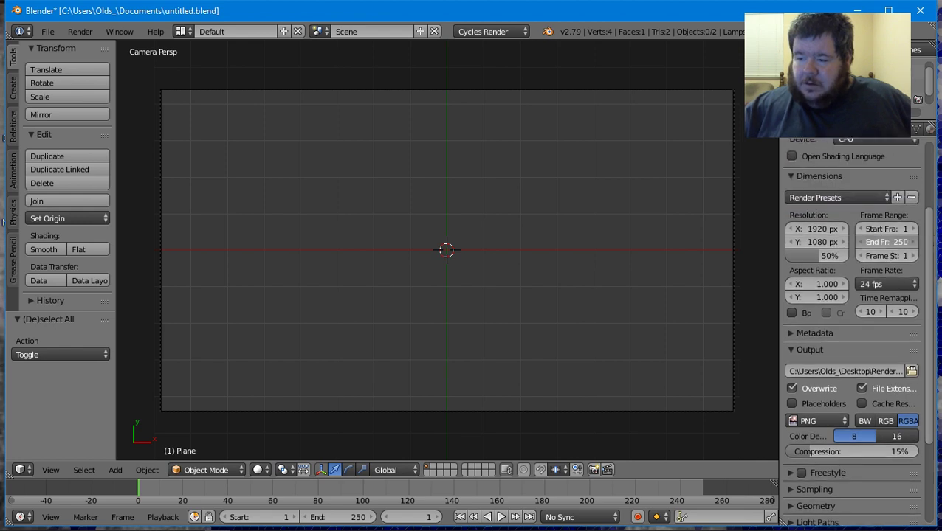
type("1")
key("Return")
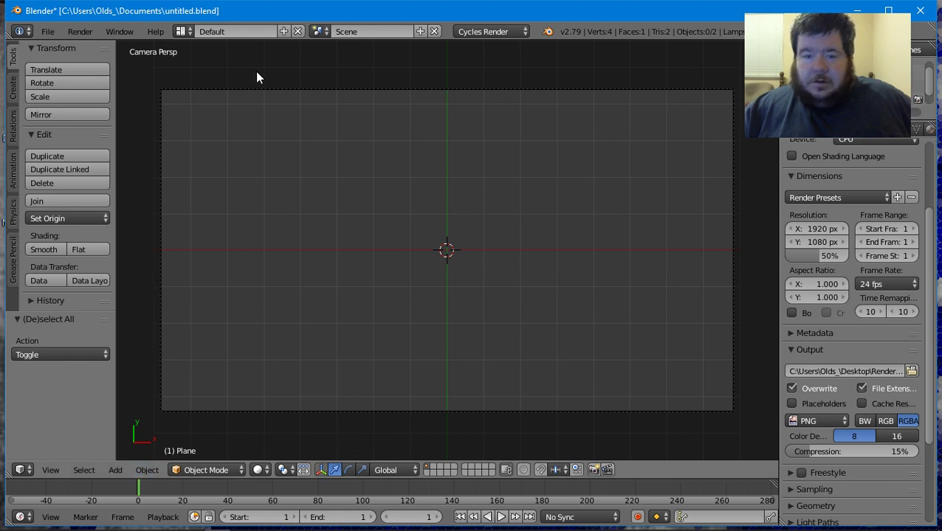
left_click(48, 31)
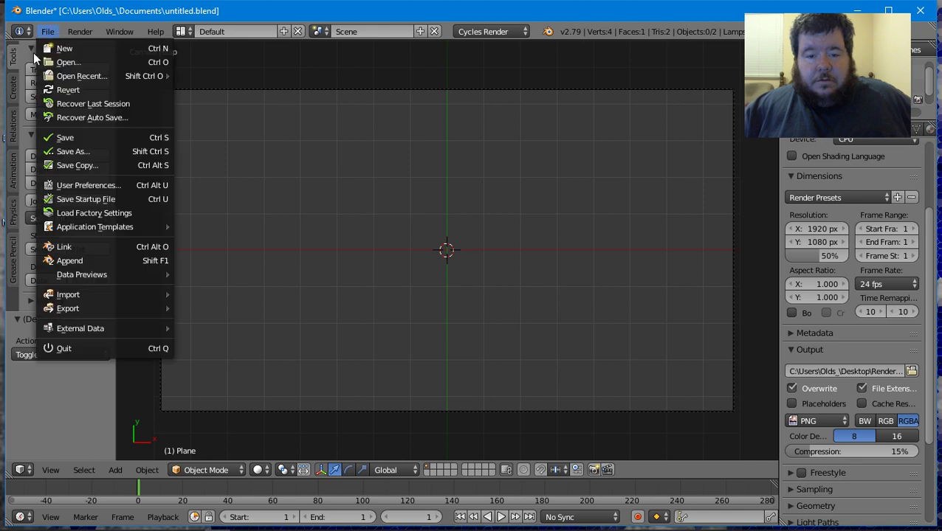
left_click(59, 136)
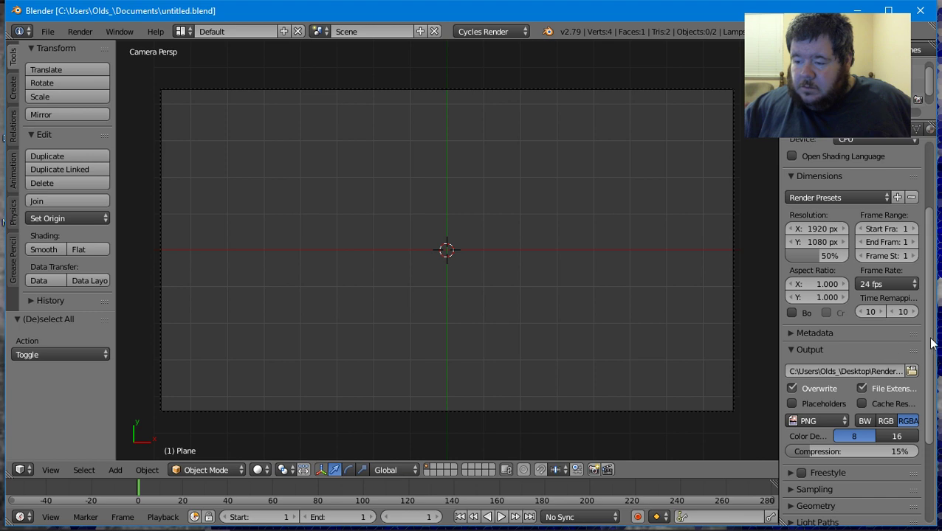
- Expand the Sampling section of the render settings and maximize the program window
scroll(933, 347, "down", 3)
scroll(820, 317, "down", 1)
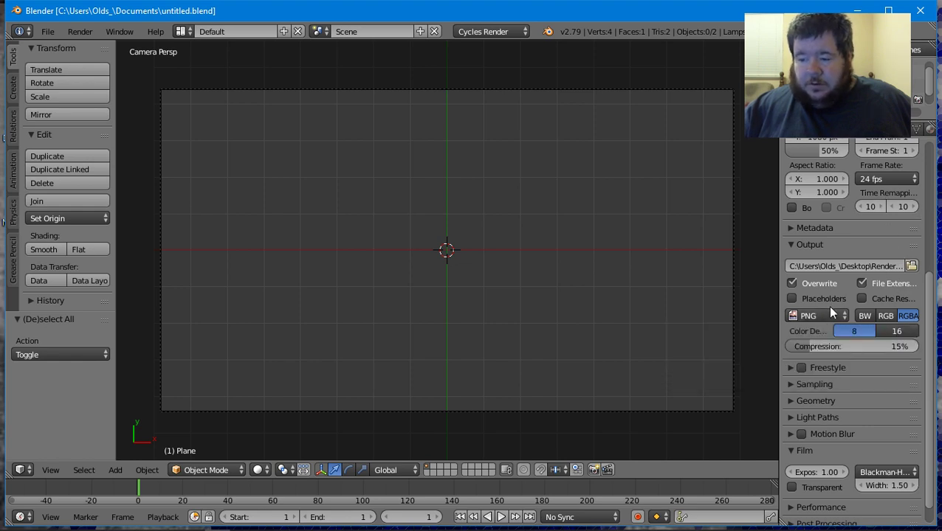
left_click(803, 392)
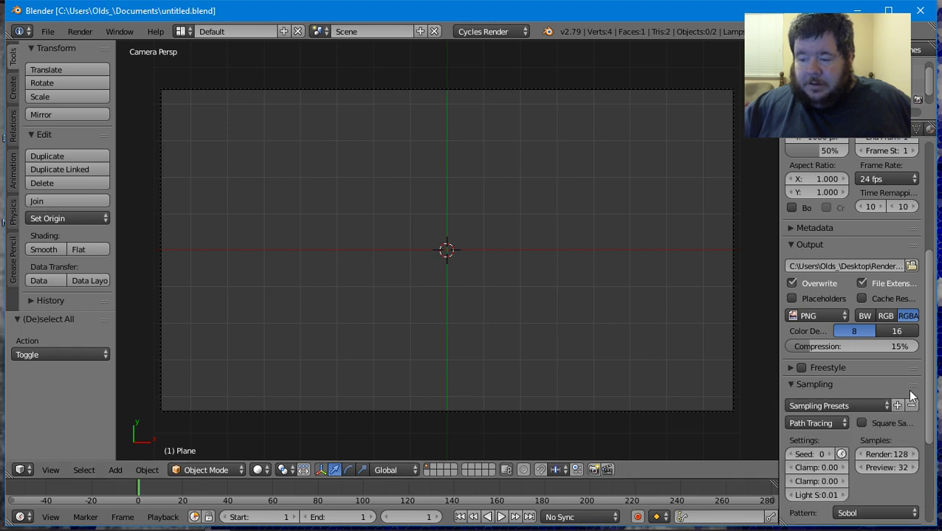
scroll(915, 396, "down", 5)
scroll(915, 397, "down", 1)
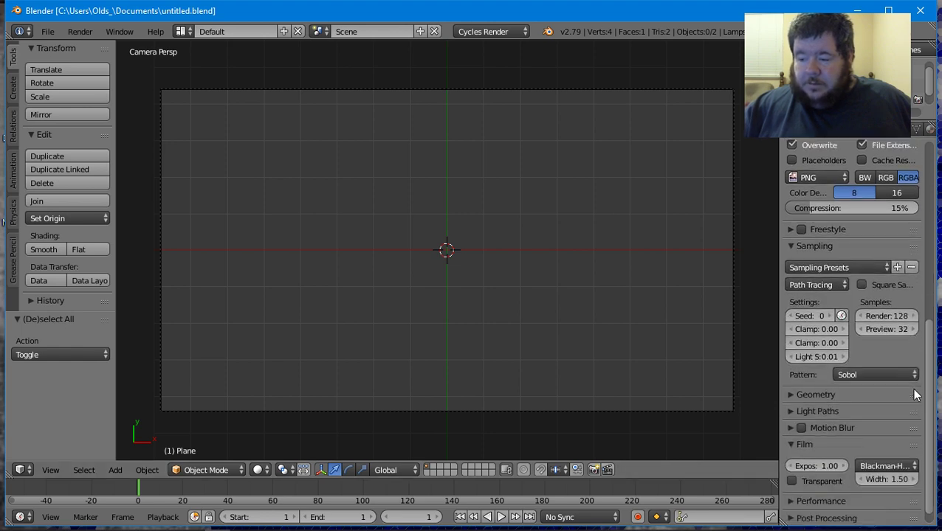
left_click(849, 265)
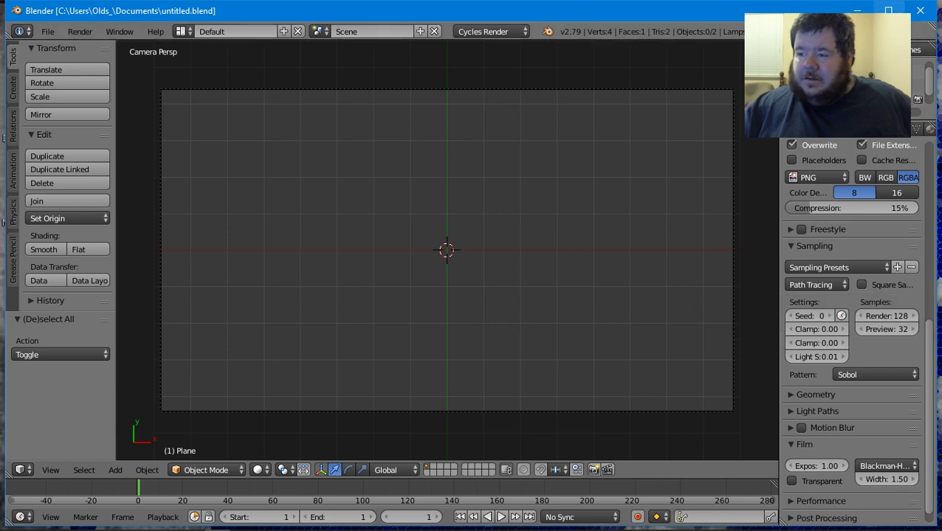
left_click(887, 9)
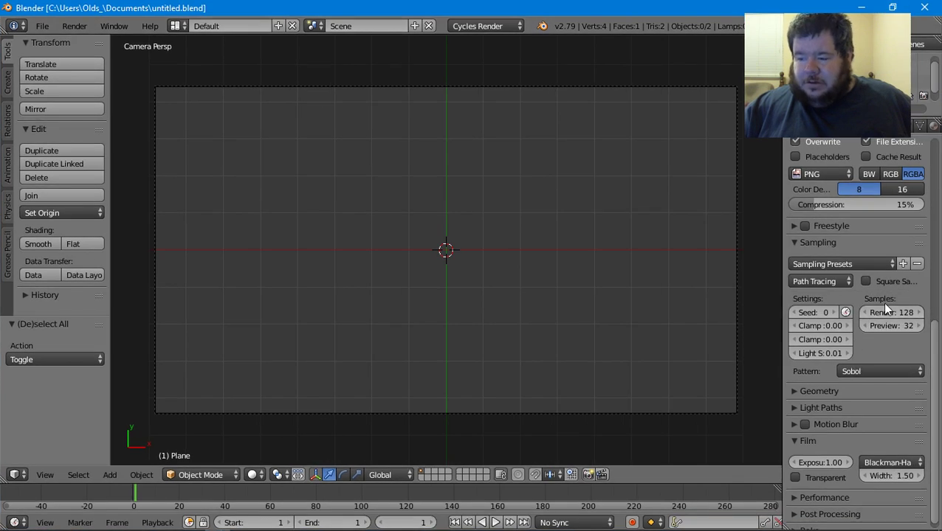
- Set both the render and preview sample counts to 1000 and save the scene
left_click(882, 313)
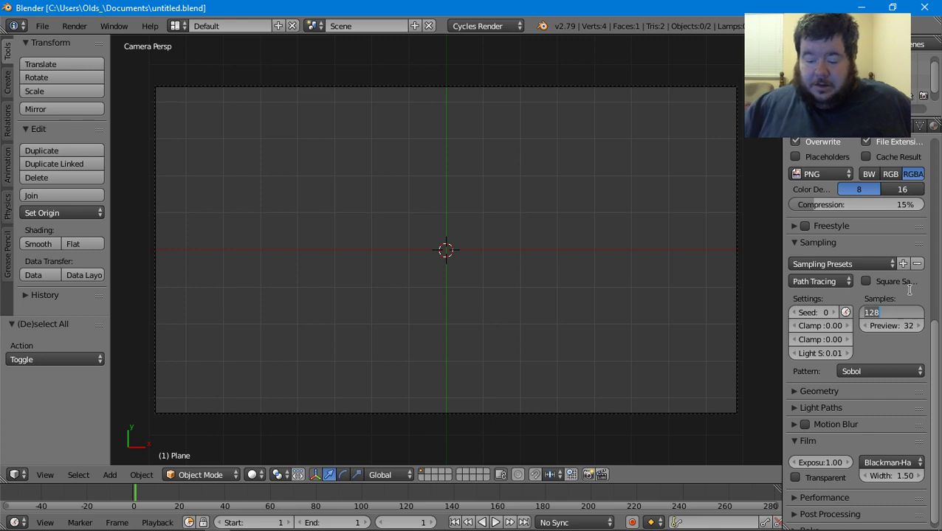
type("100")
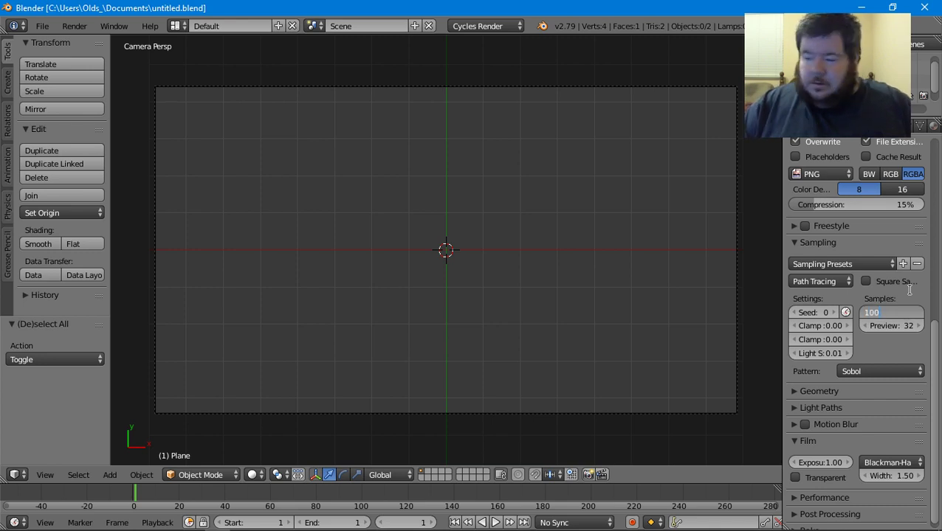
type("0")
key("Tab")
type("10")
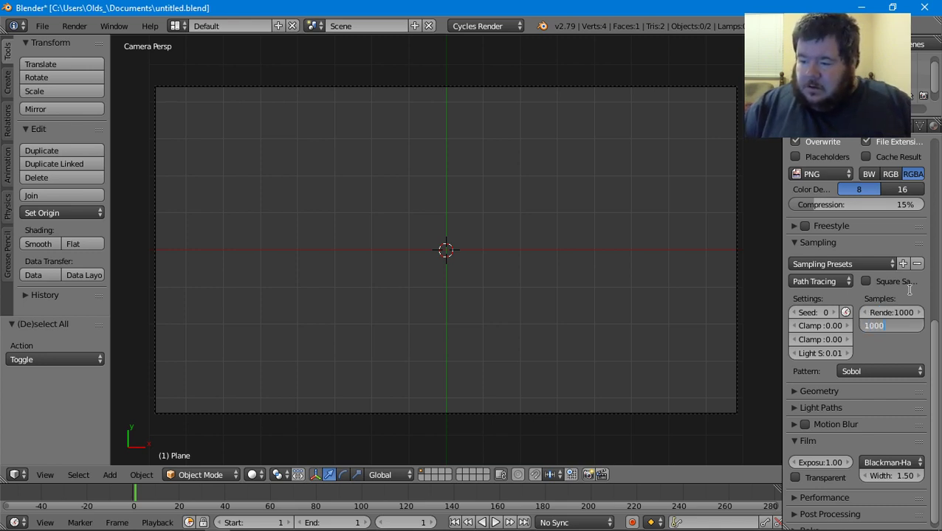
key("Return")
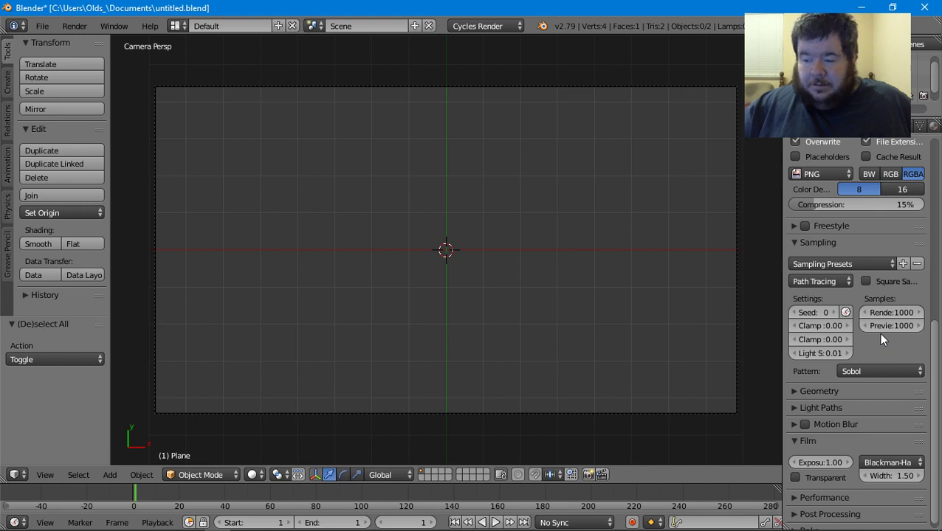
left_click(39, 28)
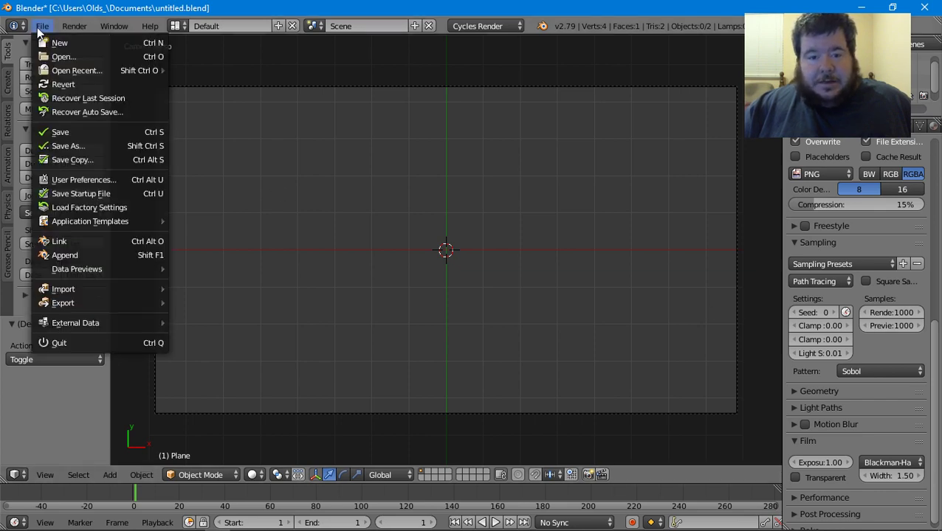
left_click(116, 132)
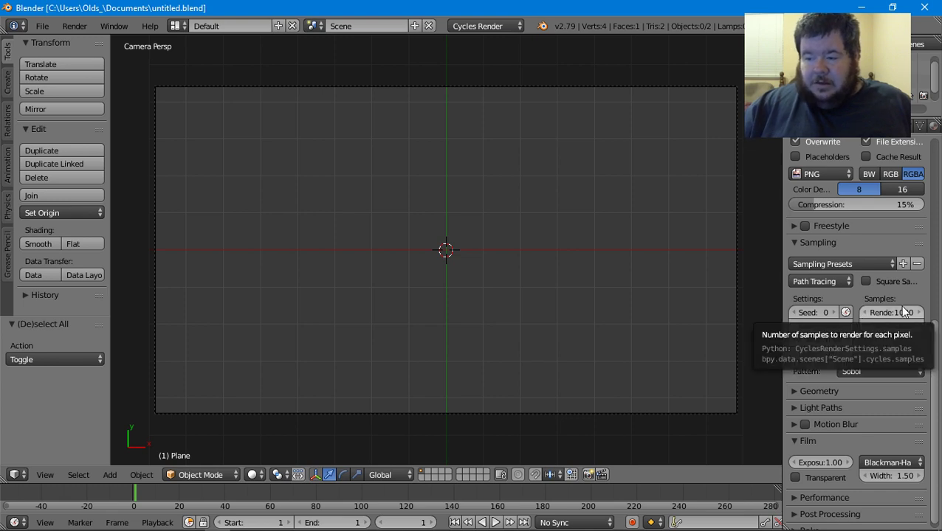
- Set both the render and preview sample counts to 100
left_click(879, 310)
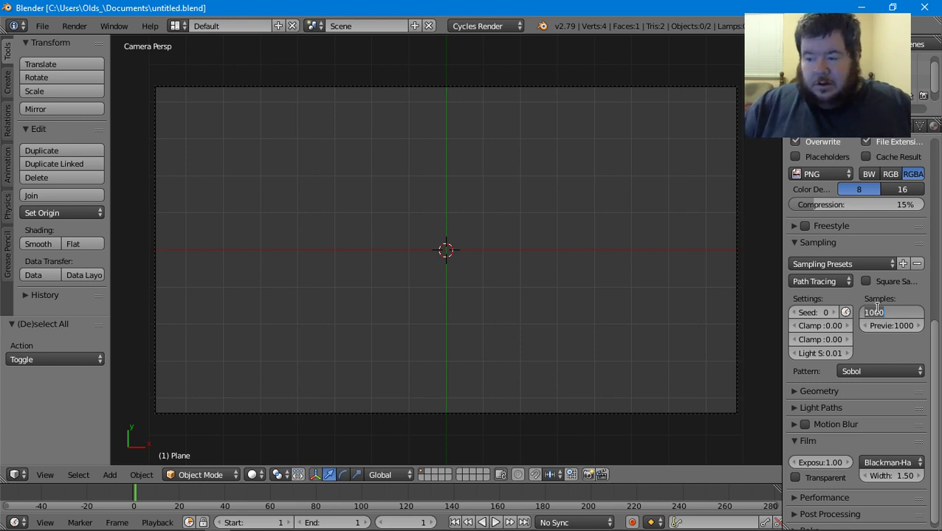
type("100")
key("Tab")
type("1")
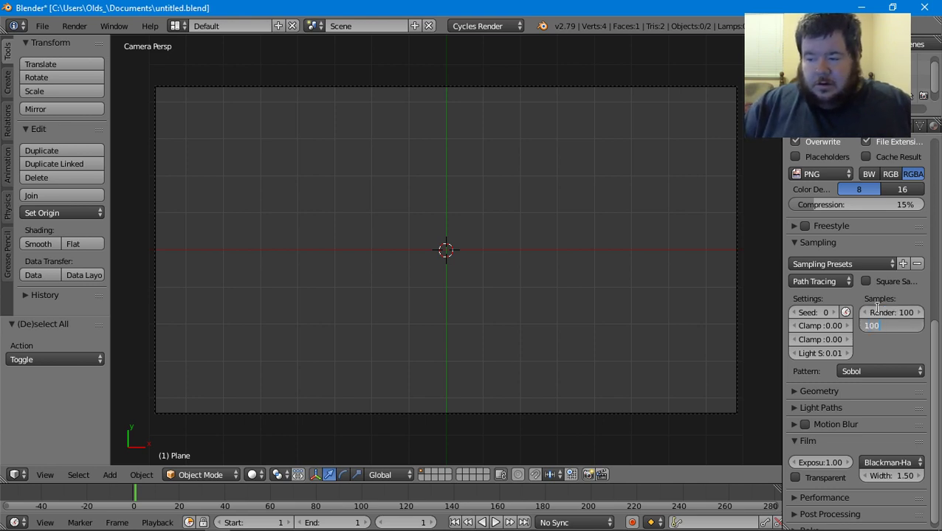
type("00")
key("Tab")
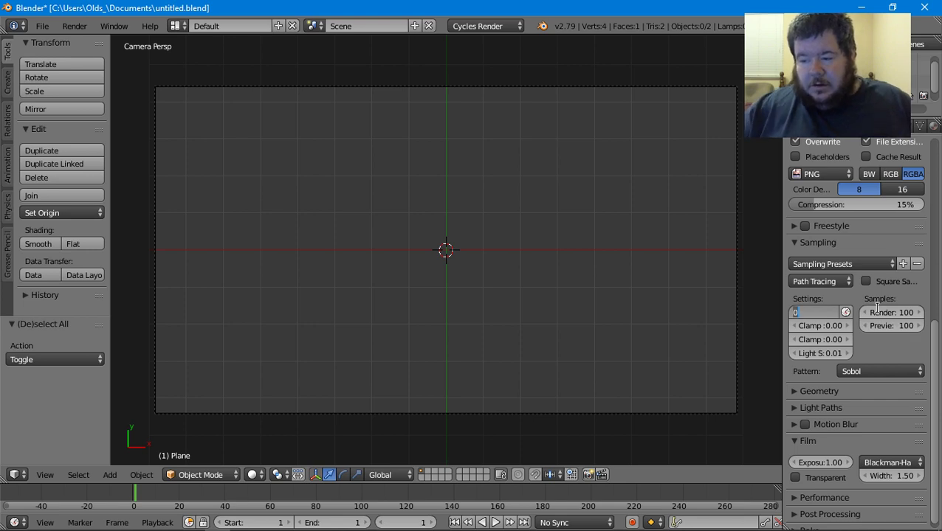
key("Return")
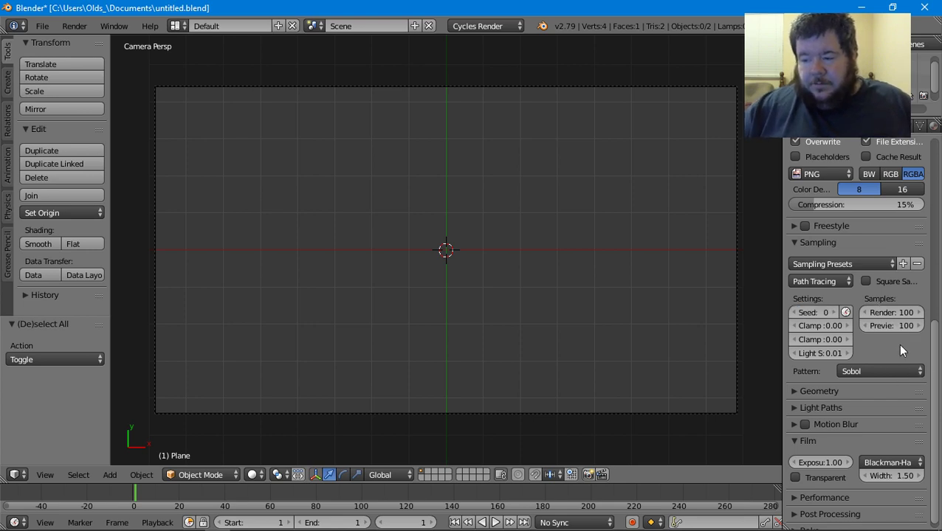
- Set both the render and preview sample counts to 300 and save the scene
left_click(891, 311)
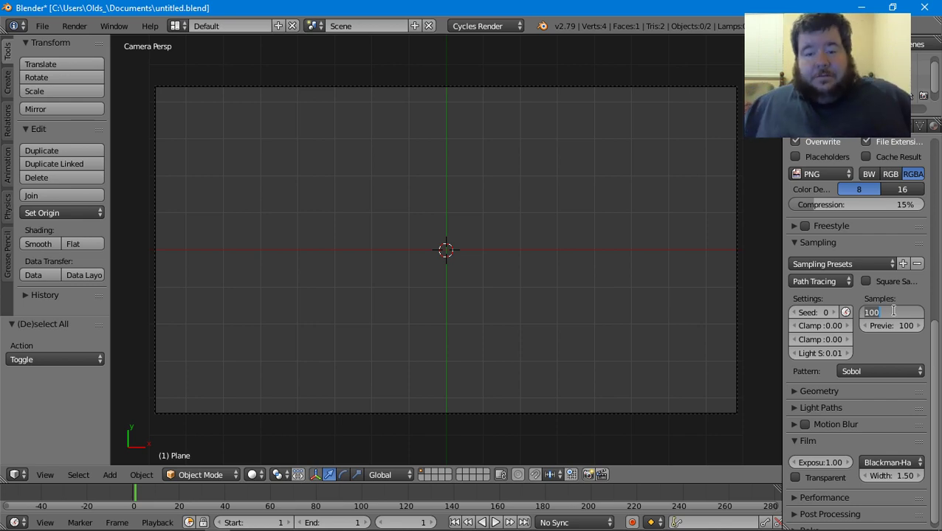
type("300")
key("Tab")
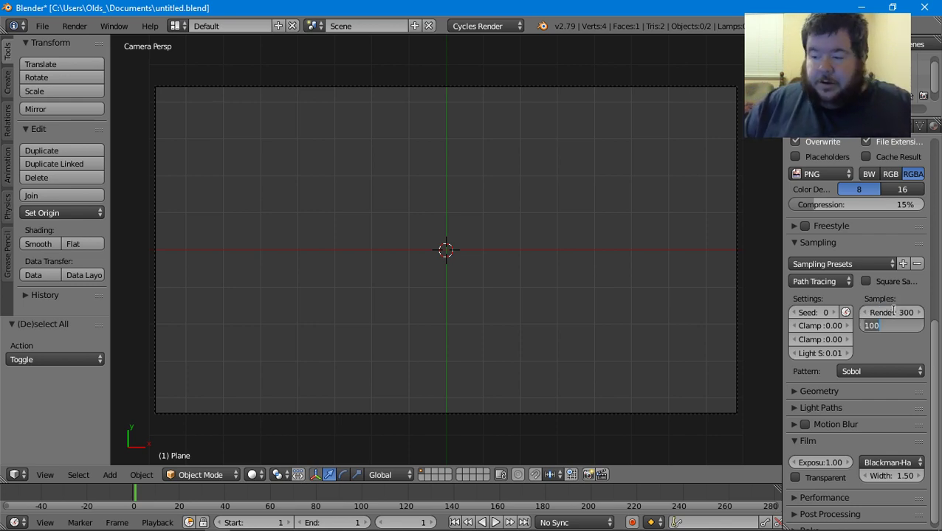
type("300")
key("Tab")
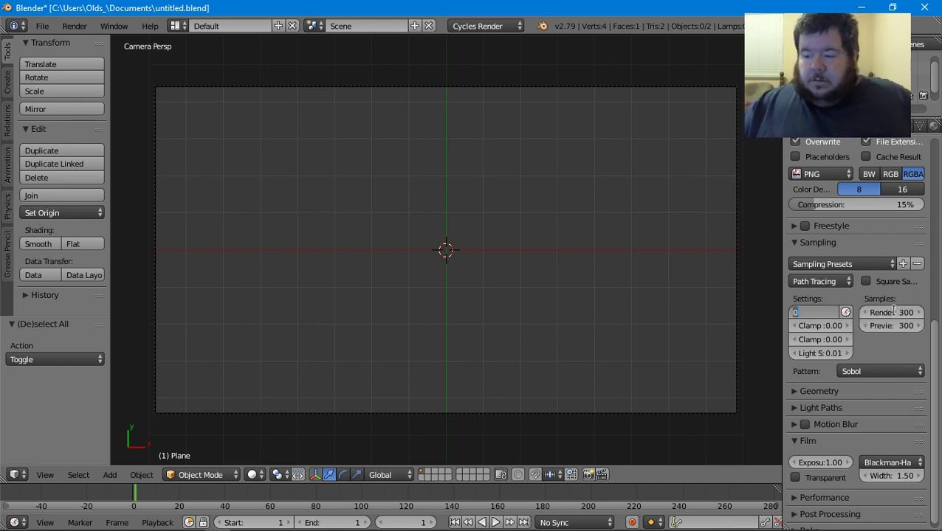
key("Return")
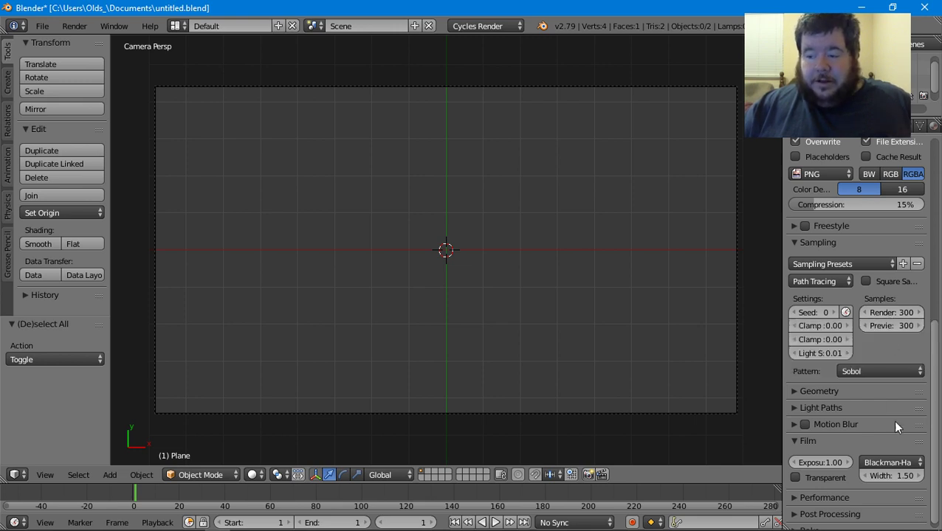
left_click(46, 28)
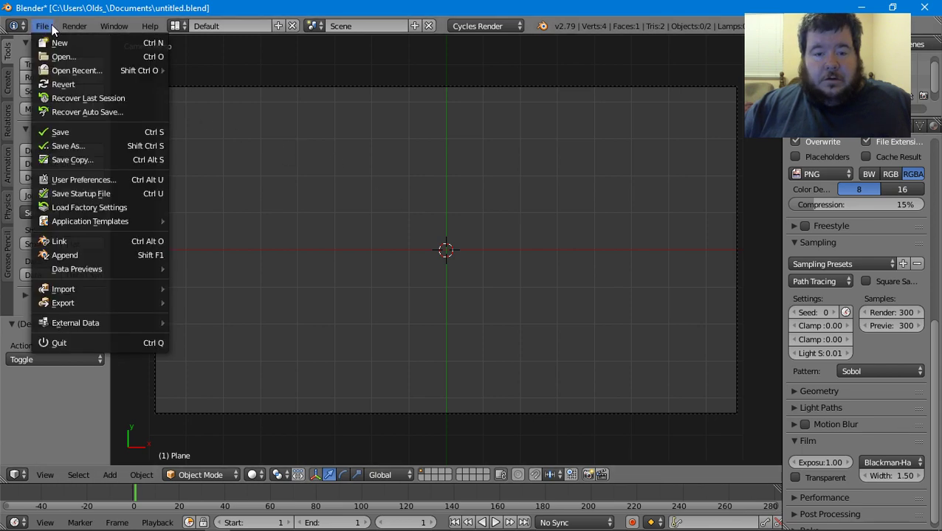
left_click(67, 130)
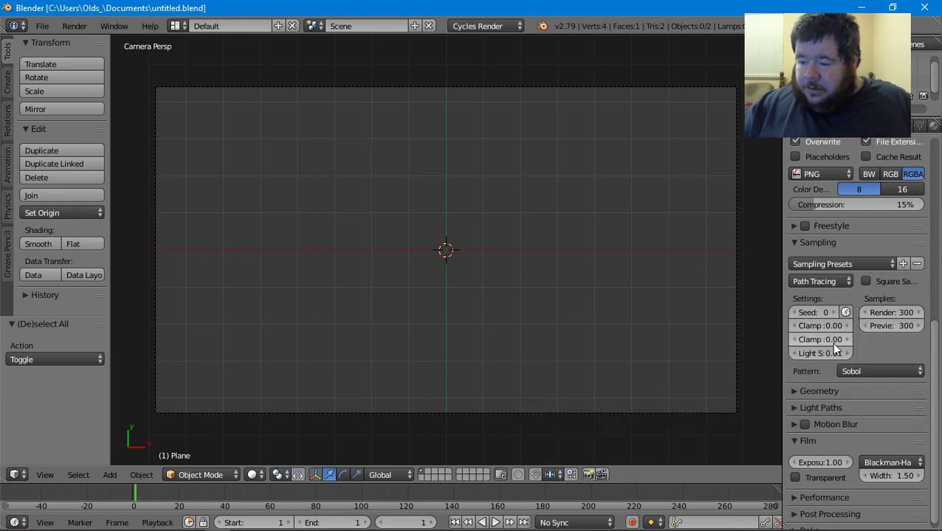
- Expand the Geometry and Light Paths sections of the render settings and save the scene
left_click(851, 392)
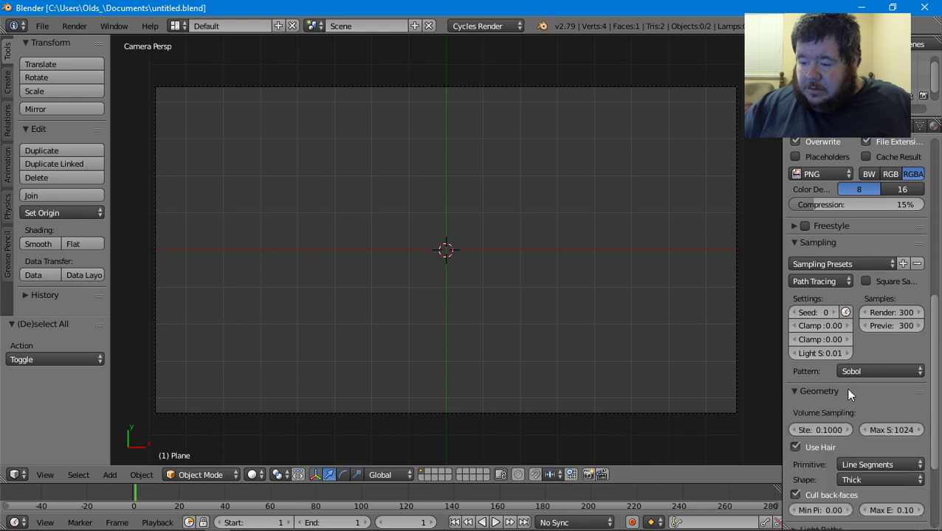
scroll(847, 393, "down", 5)
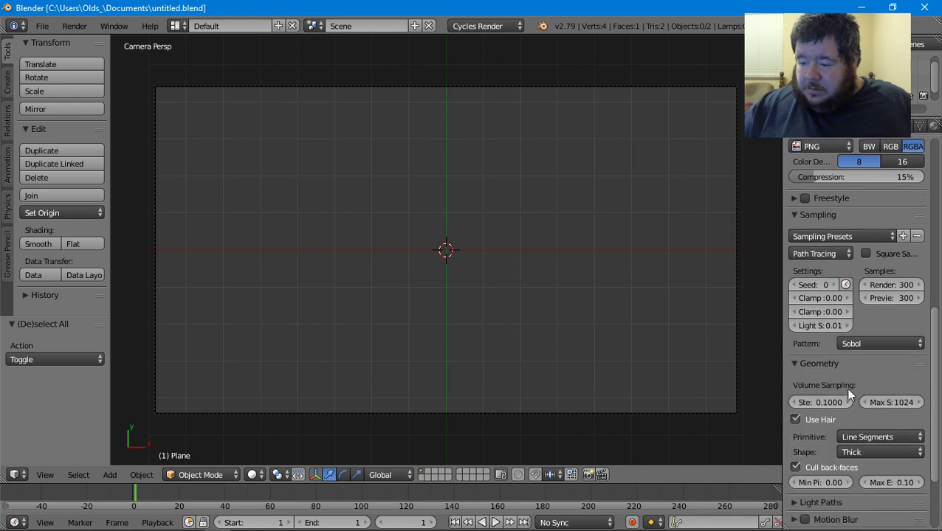
left_click(847, 400)
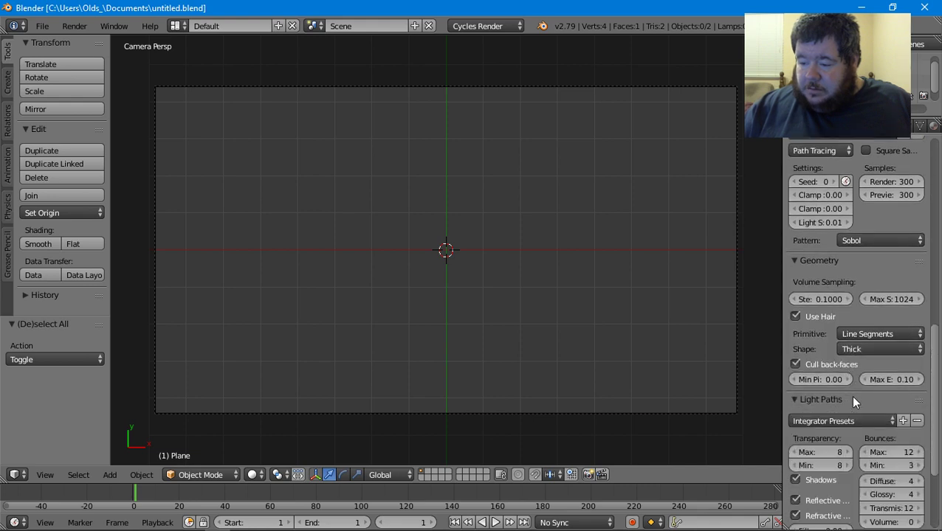
scroll(847, 402, "down", 4)
scroll(846, 401, "down", 1)
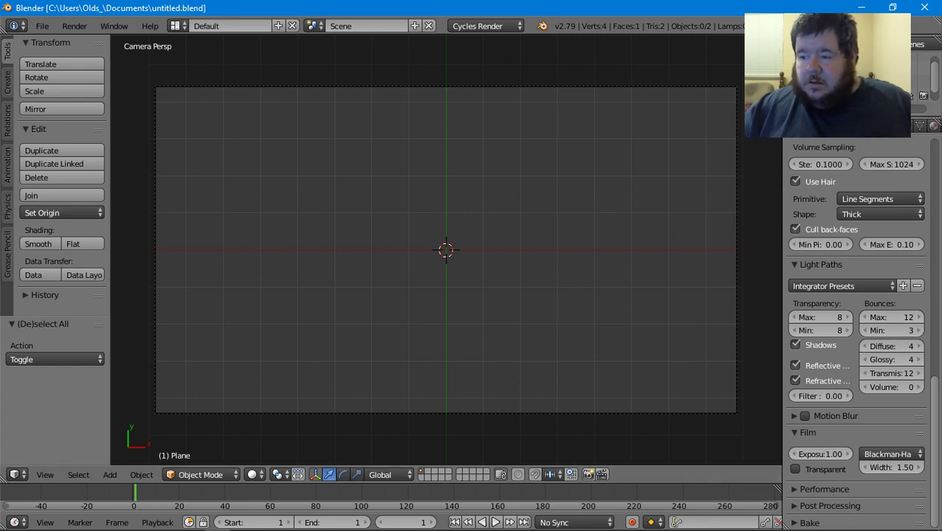
scroll(868, 267, "up", 15)
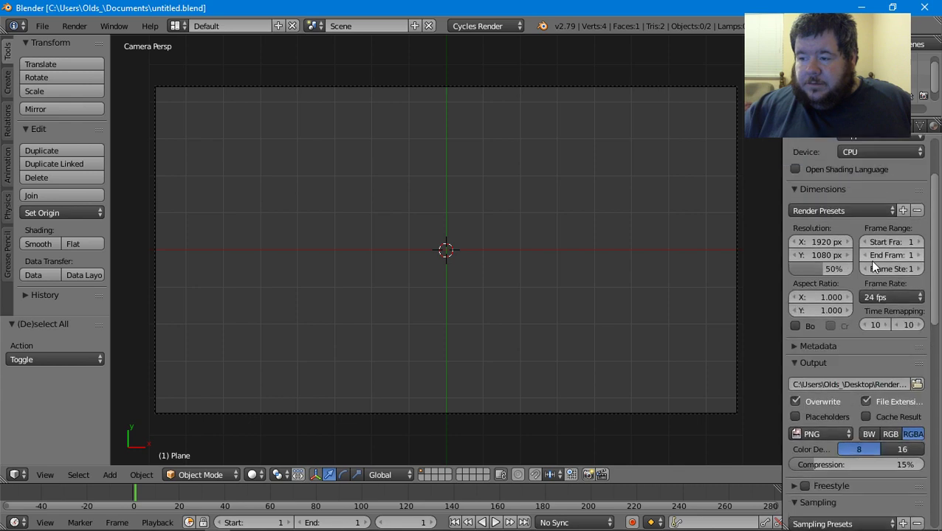
left_click(41, 28)
left_click(98, 132)
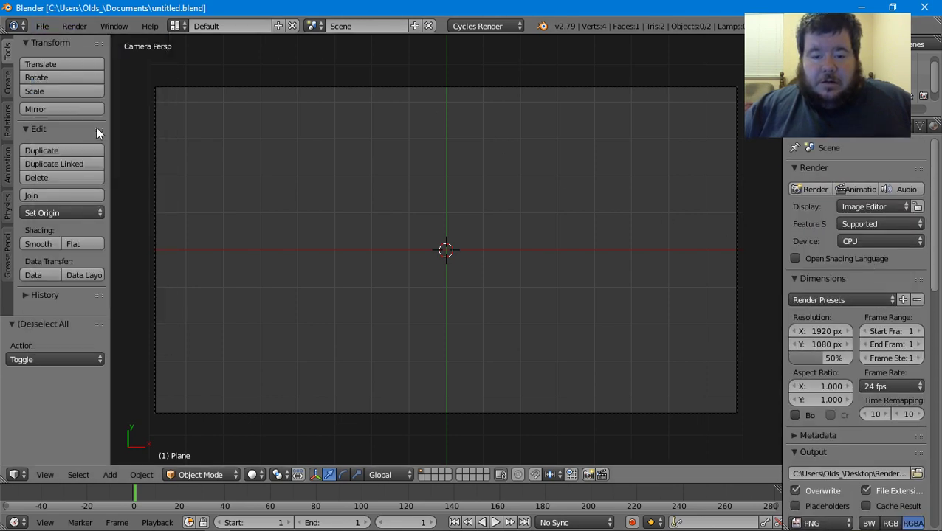
- Enable nodes for the world's background surface and run a test render of the current frame
left_click(860, 127)
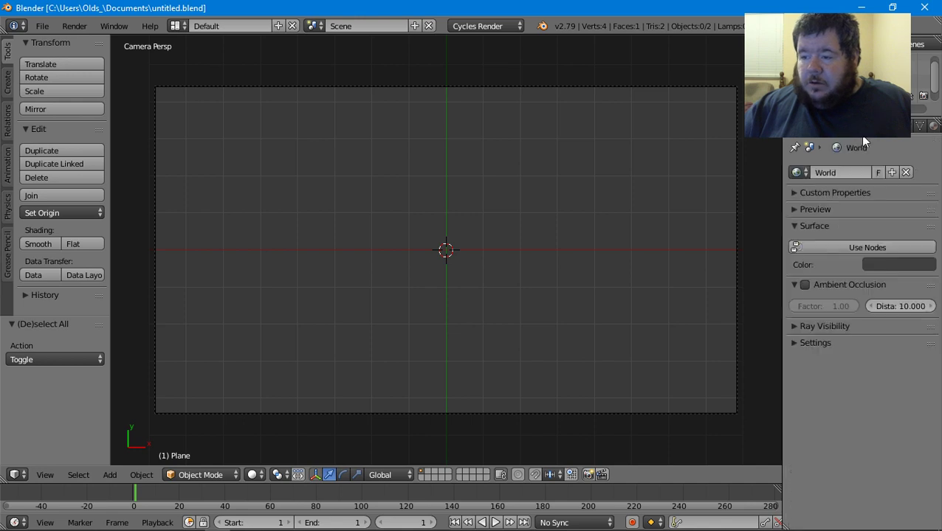
left_click(876, 251)
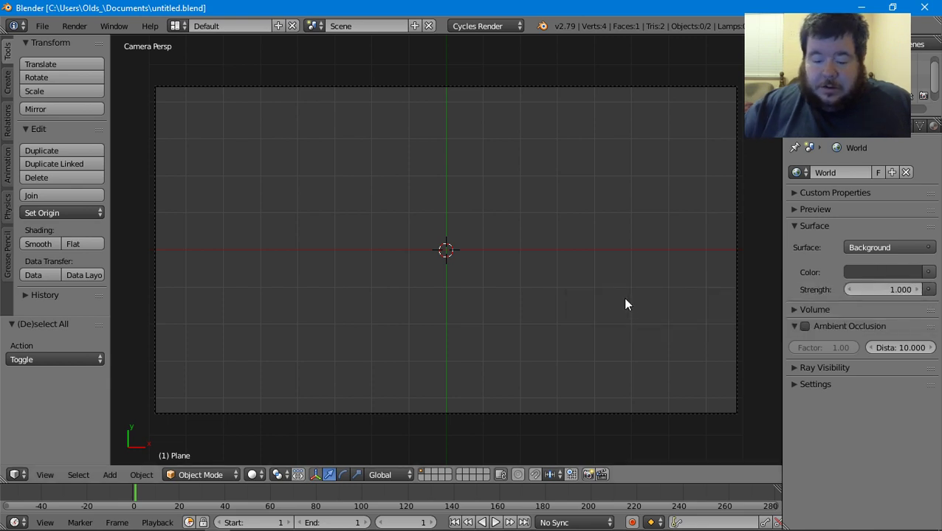
key("F12")
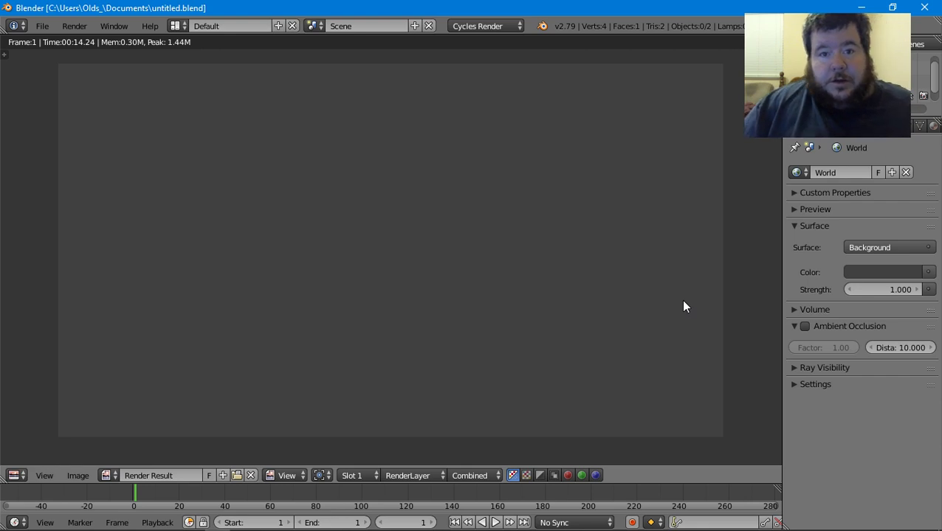
key("Escape")
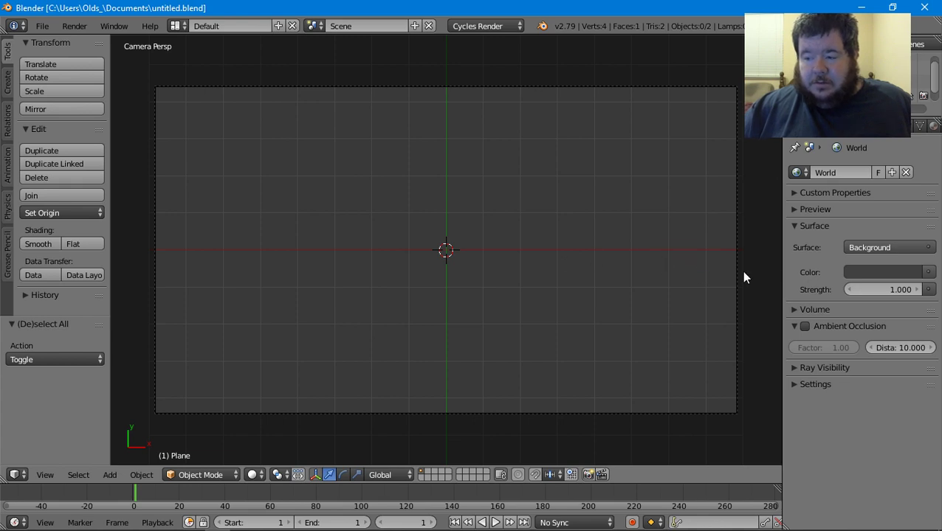
- Review the plane's material and modifier settings and the scene's render dimensions and output file format
left_click(35, 28)
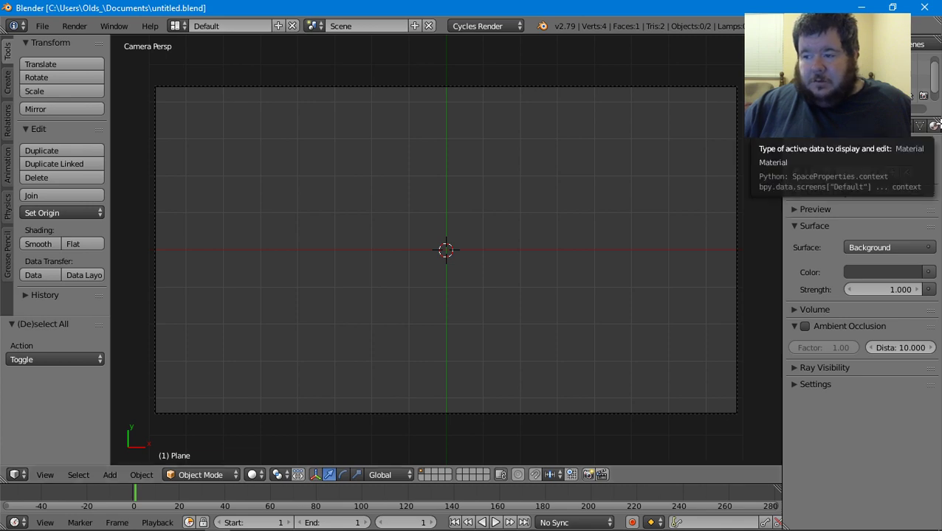
left_click(933, 126)
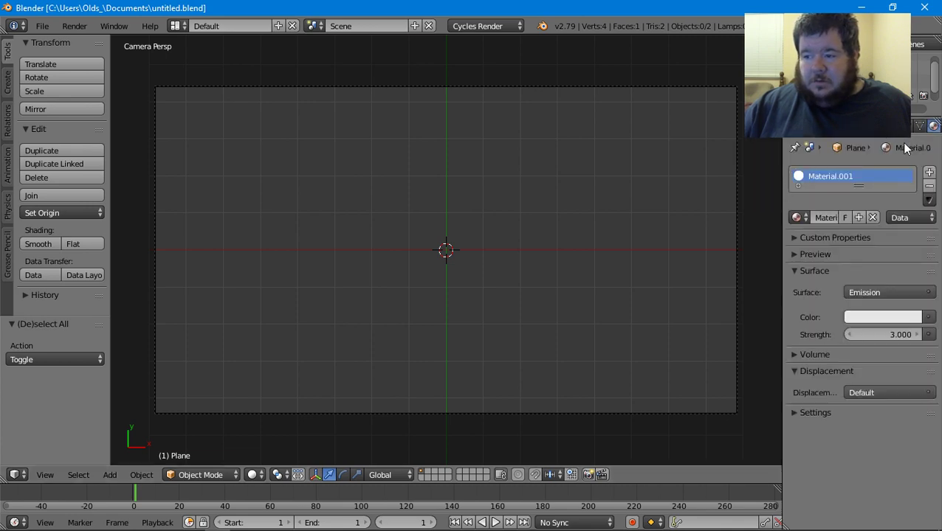
left_click(918, 127)
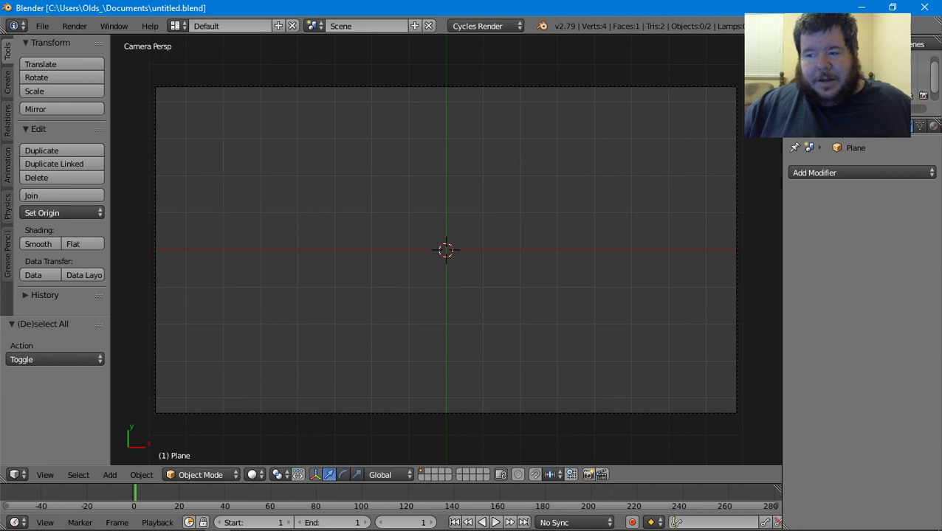
left_click(824, 126)
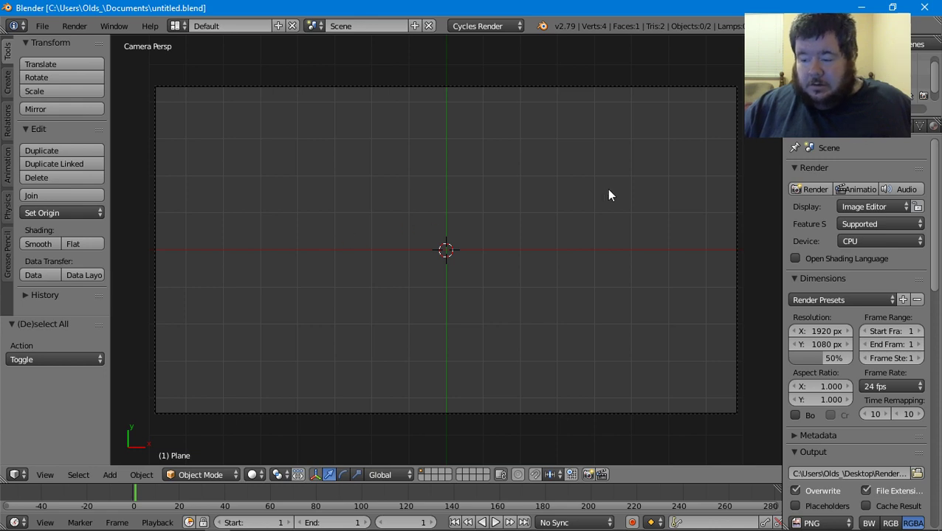
scroll(609, 189, "down", 1)
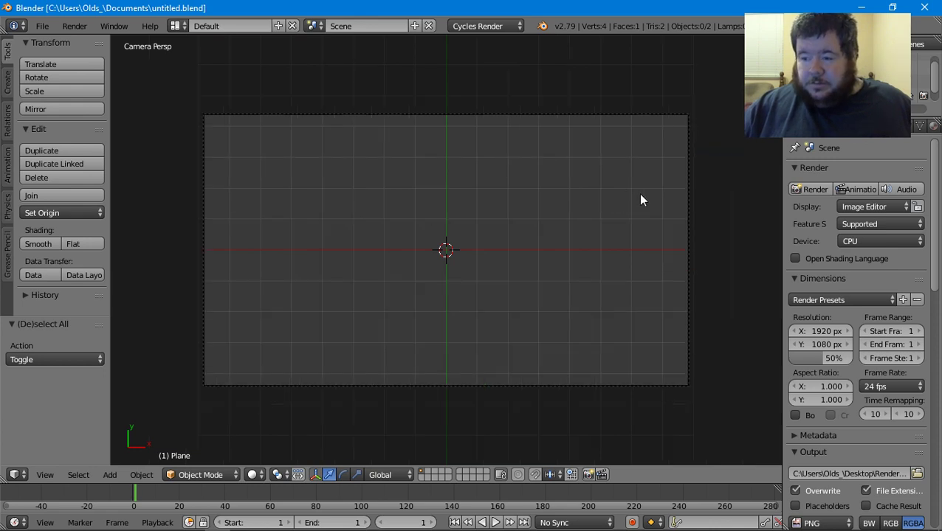
scroll(640, 196, "up", 1)
scroll(863, 315, "down", 5)
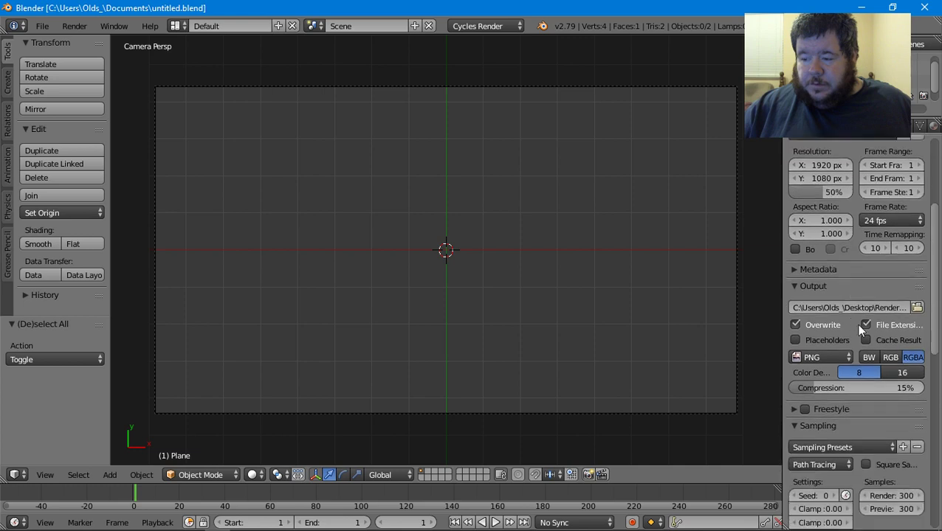
left_click(812, 357)
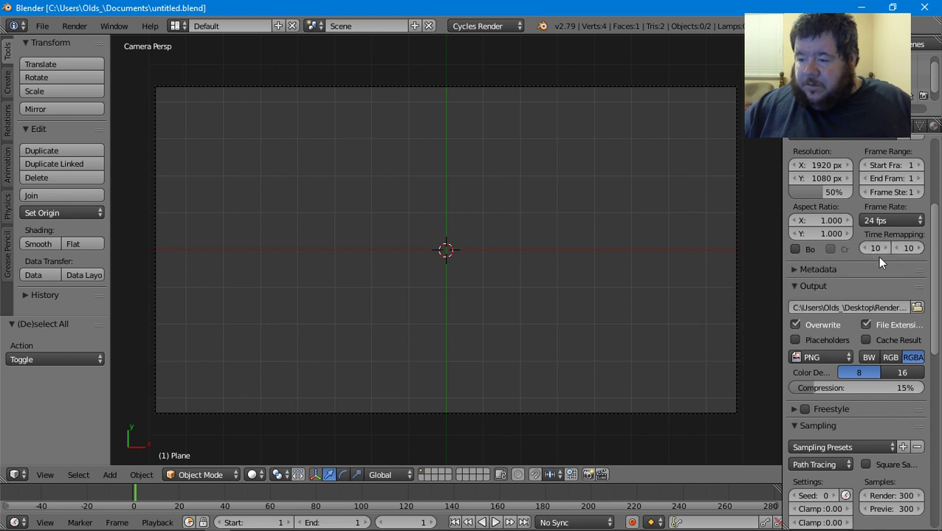
scroll(878, 262, "up", 5)
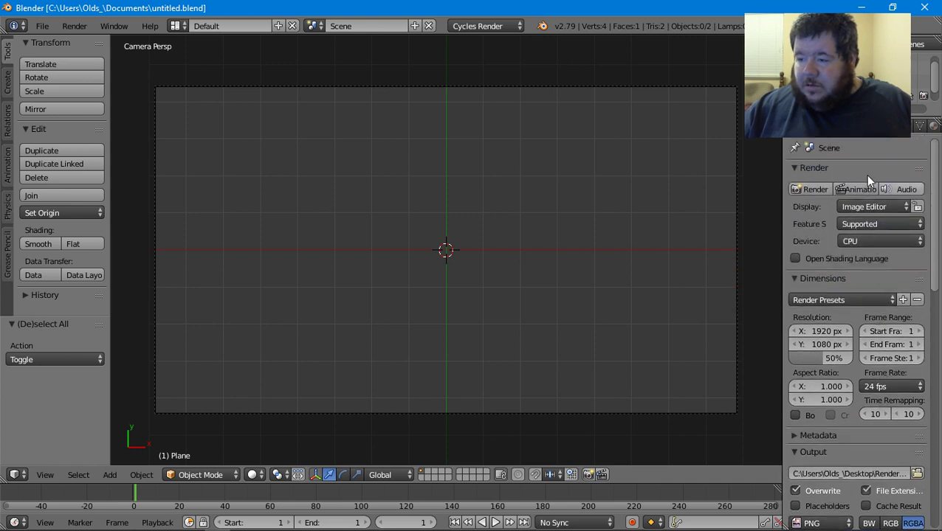
- Look through the render layer, scene, world, object, modifier, mesh data, material and texture properties
left_click(843, 137)
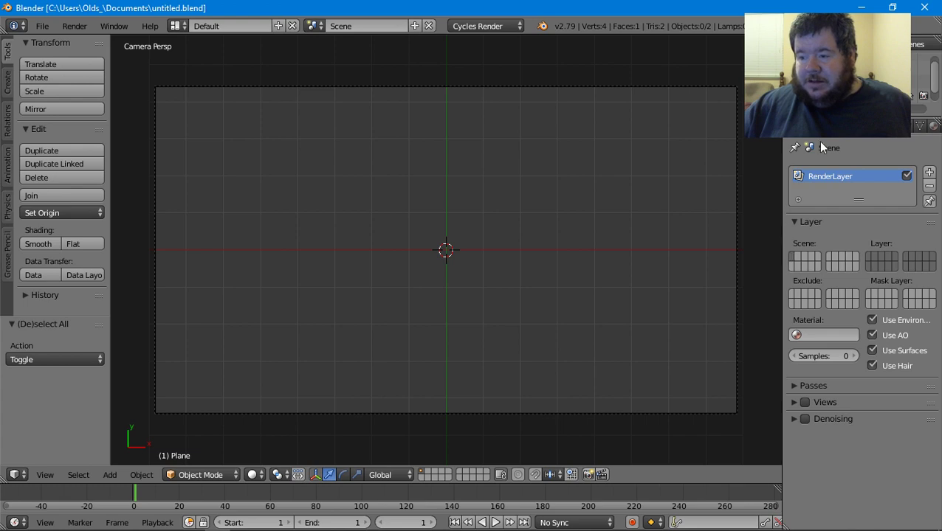
left_click(858, 136)
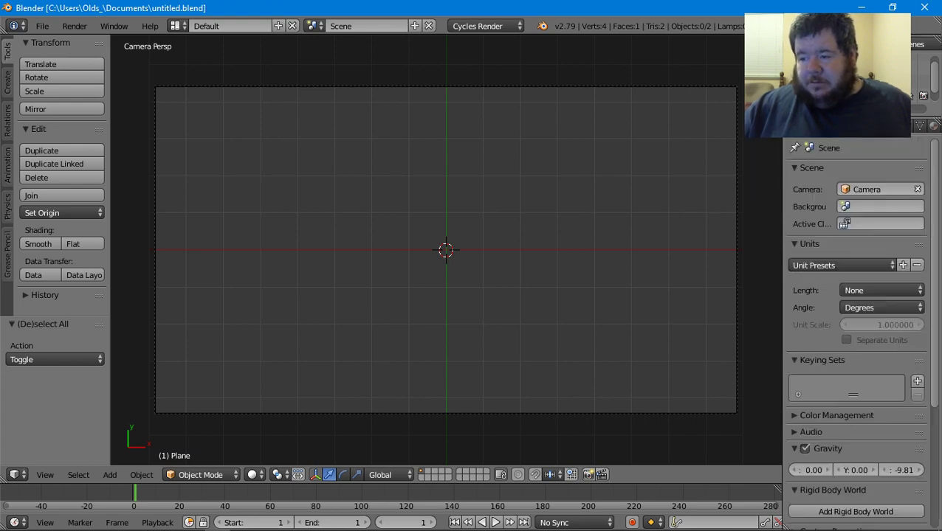
left_click(866, 127)
left_click(883, 127)
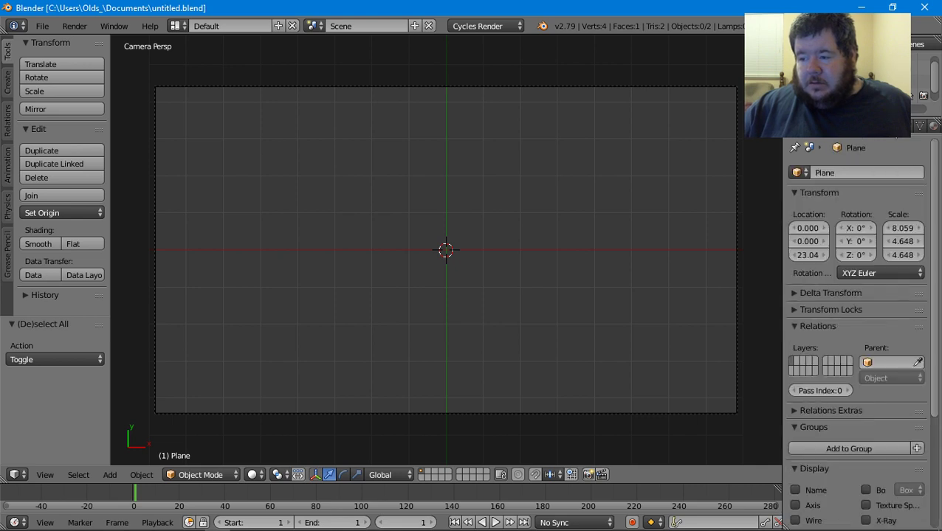
left_click(900, 127)
left_click(912, 127)
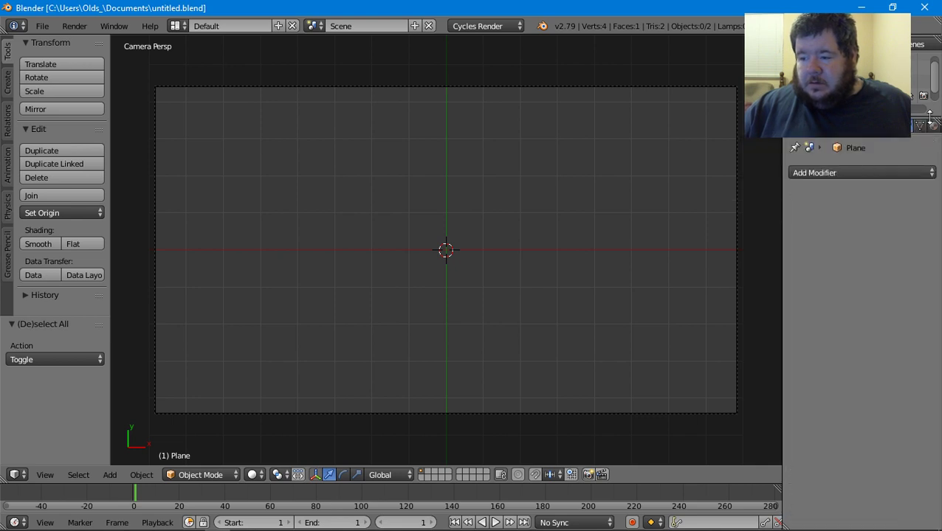
left_click(919, 126)
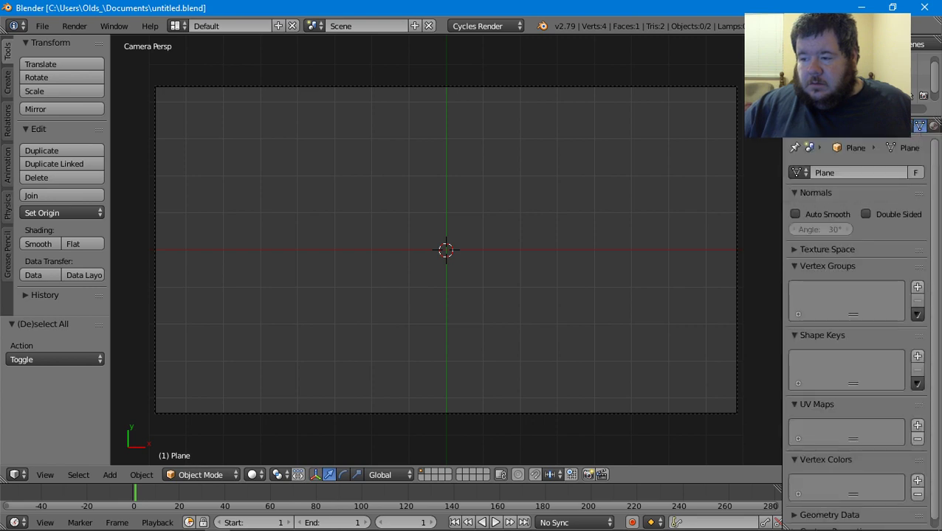
scroll(911, 125, "down", 3)
left_click(846, 127)
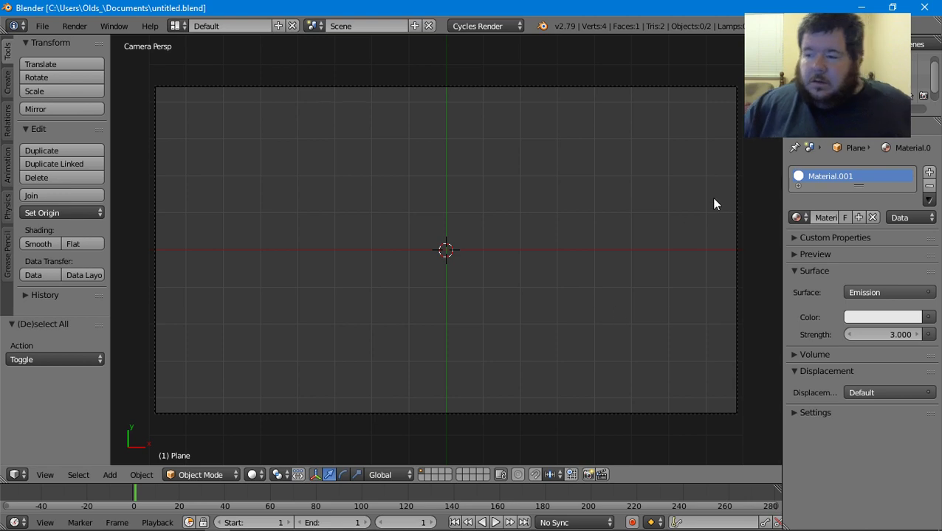
left_click(867, 127)
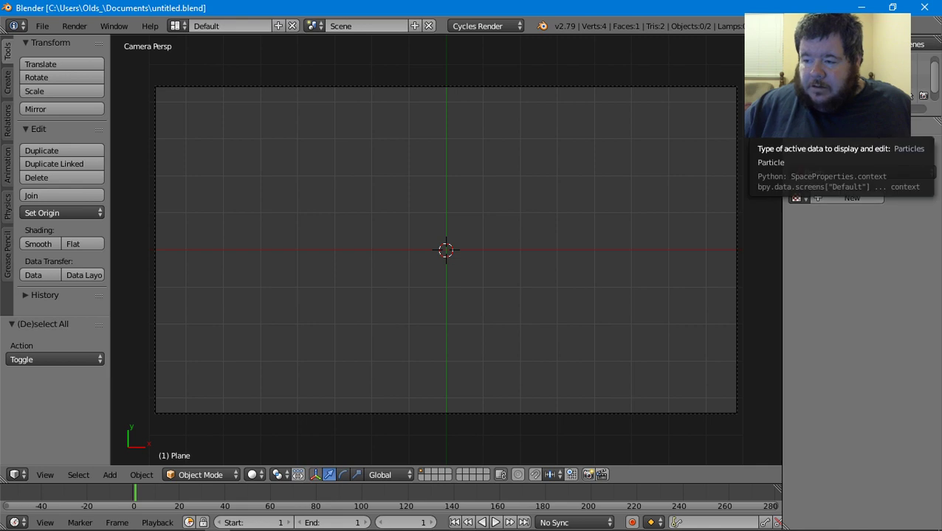
- Look at the physics options available for the plane and return to its emission material settings
left_click(875, 127)
left_click(909, 95)
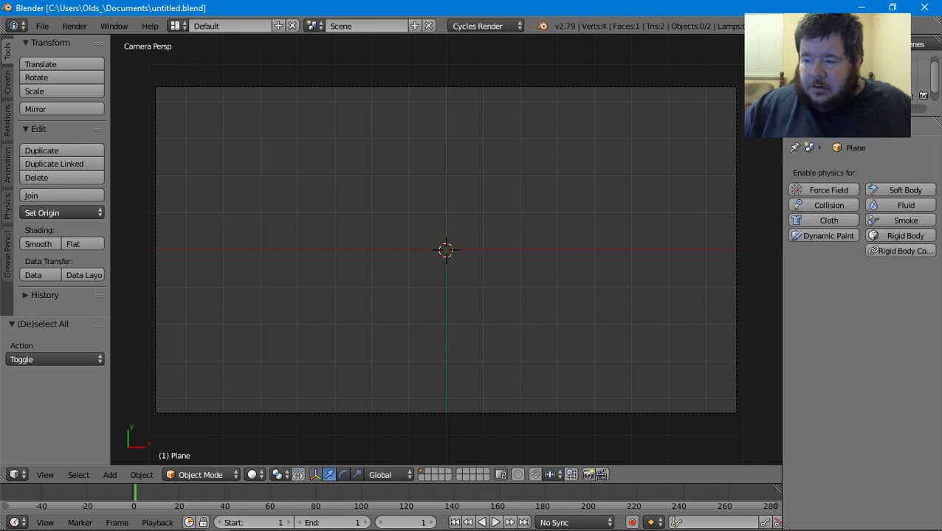
left_click(856, 127)
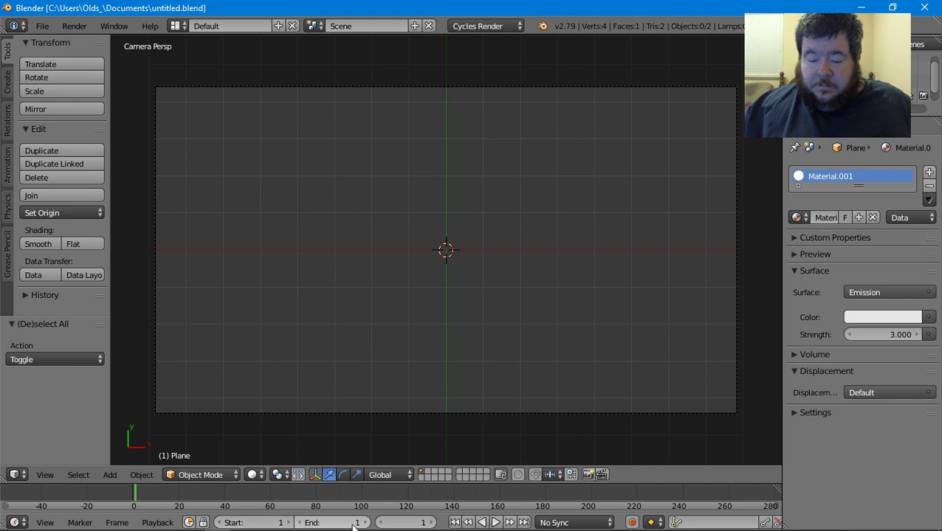
mouse_move(275, 526)
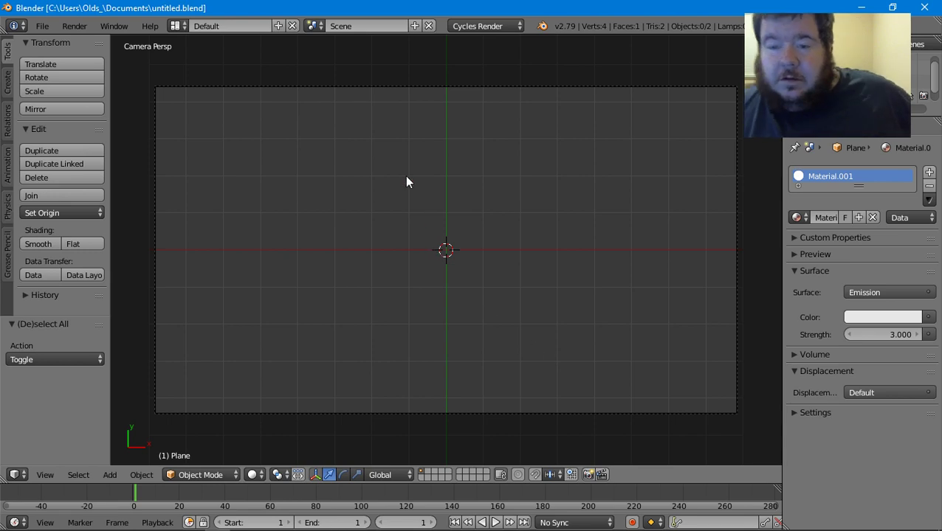
- Switch the screen layout from Default to Compositing
left_click(316, 26)
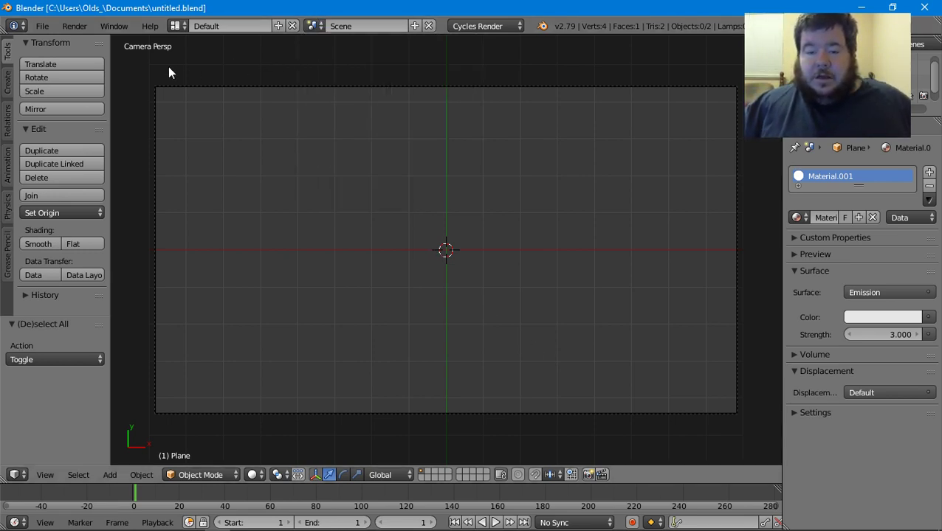
left_click(150, 26)
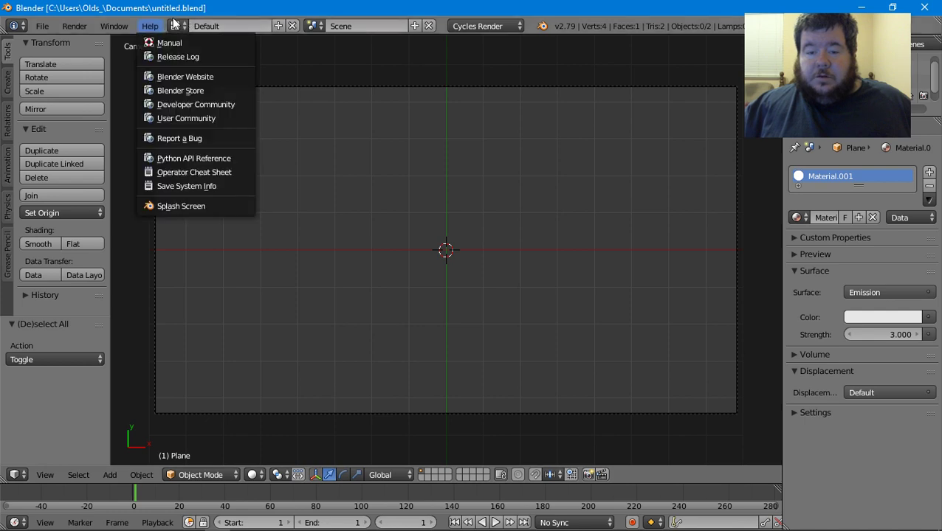
left_click(177, 26)
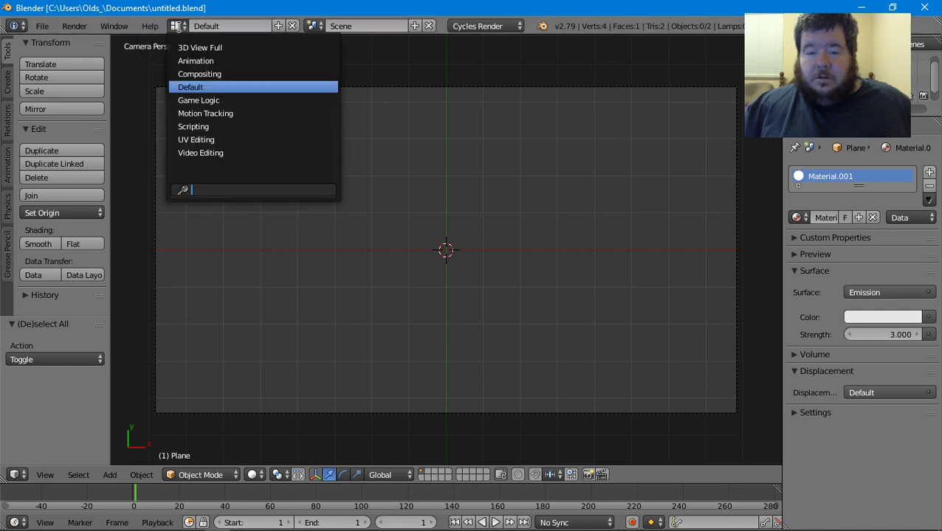
left_click(179, 28)
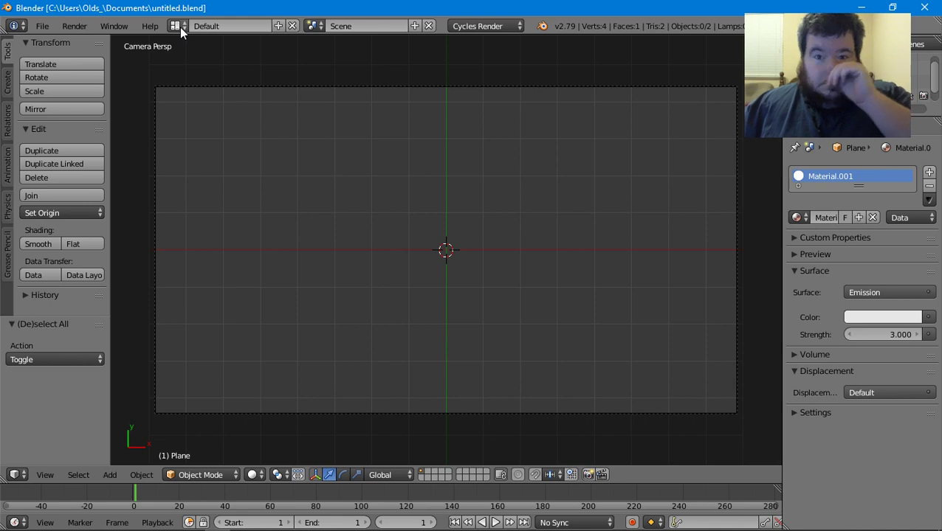
left_click(178, 26)
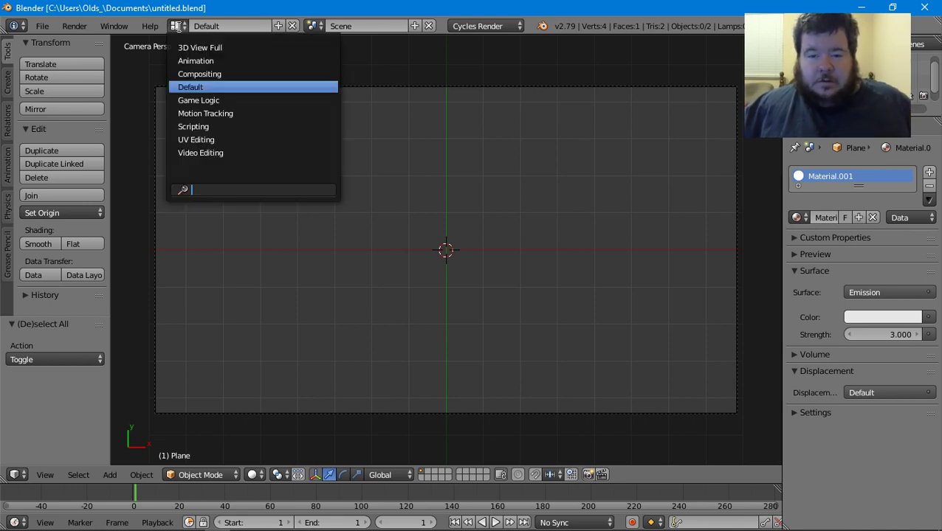
left_click(208, 76)
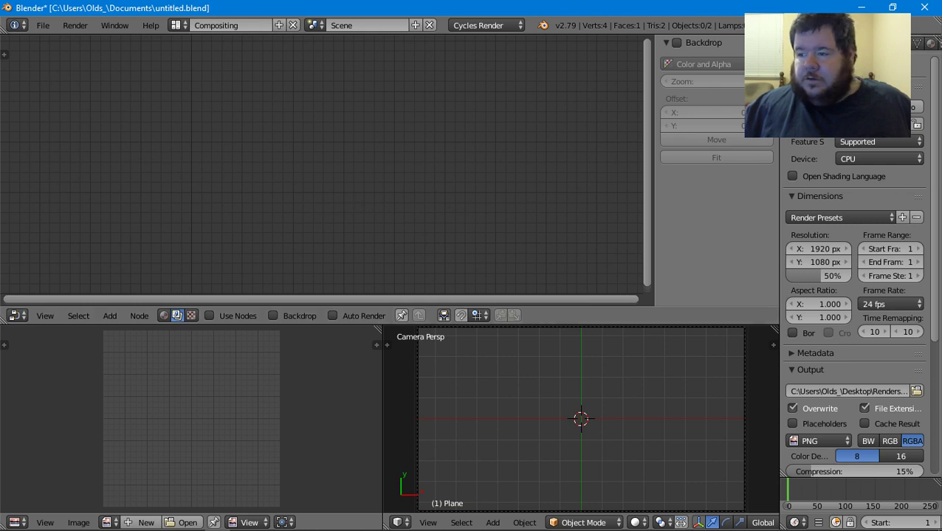
- Show the plane's material settings and compare the compositing and shader node trees, leaving the node editor on Material.001's shader nodes
left_click(929, 44)
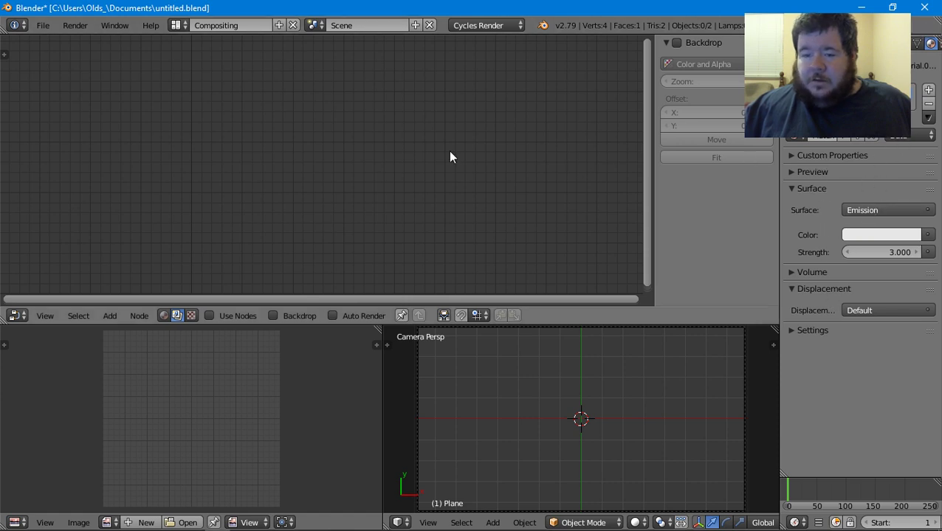
mouse_move(165, 305)
left_mouse_down()
mouse_move(156, 321)
mouse_move(172, 320)
mouse_move(163, 306)
left_mouse_up()
left_click(166, 316)
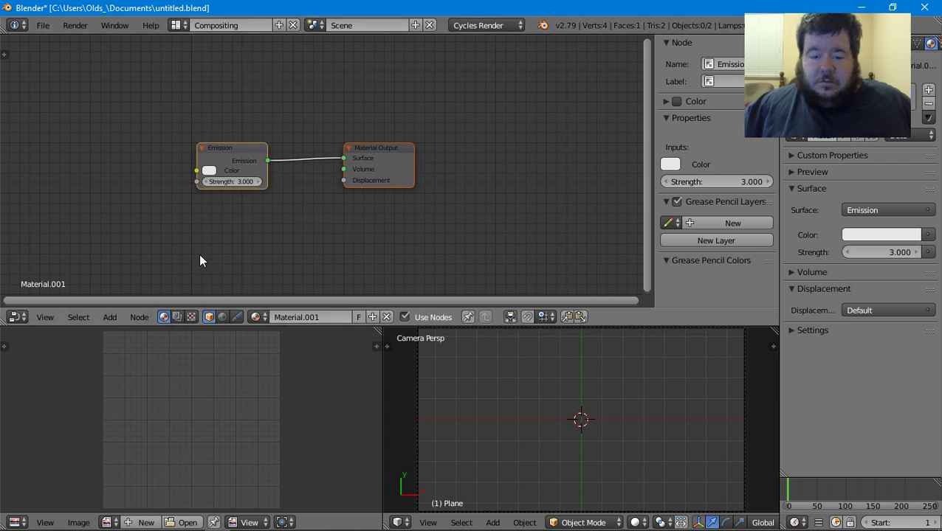
left_click(177, 316)
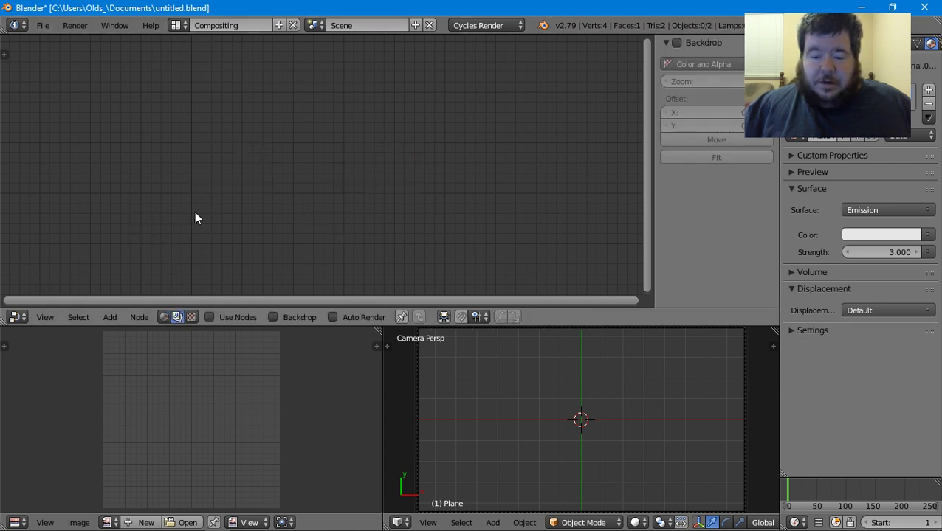
left_click(164, 317)
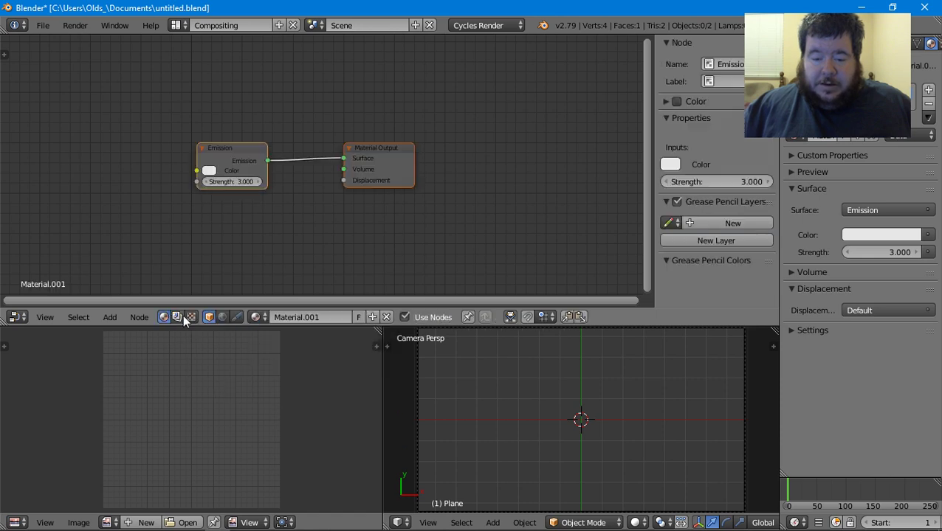
left_click(180, 316)
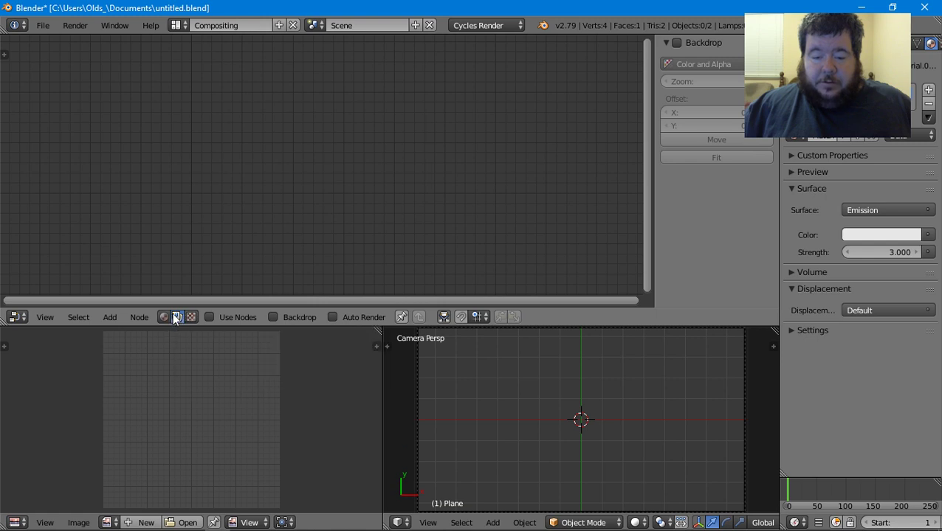
left_click(164, 317)
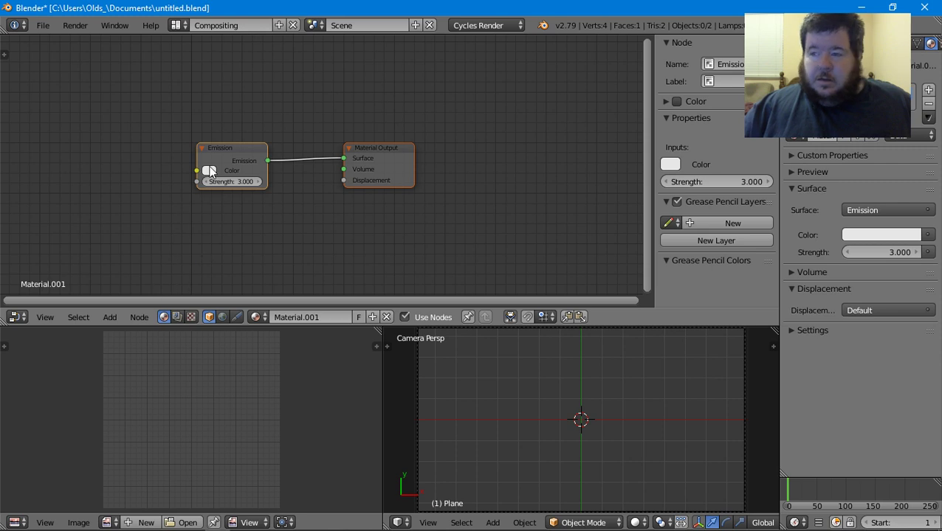
- Switch to File Explorer on Local Disk (D:) and open the My Blender Docs folder
mouse_move(89, 529)
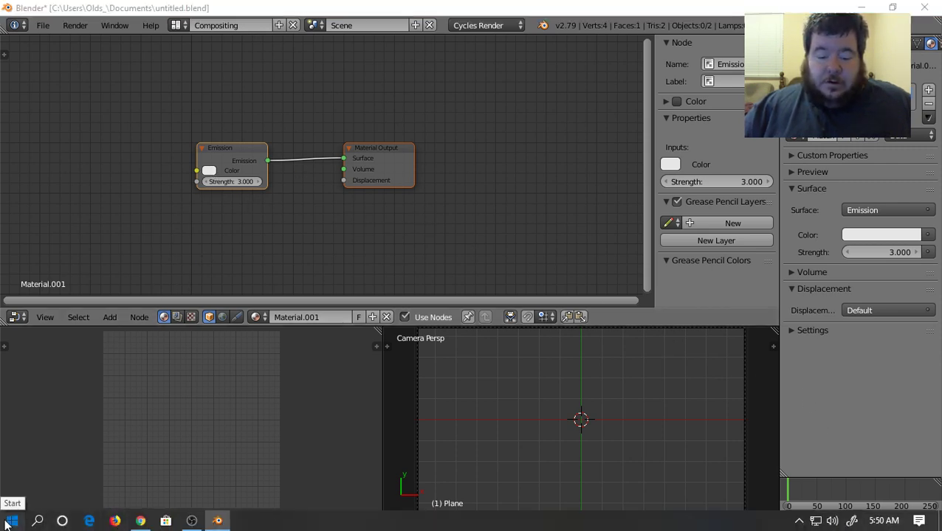
left_click(11, 521)
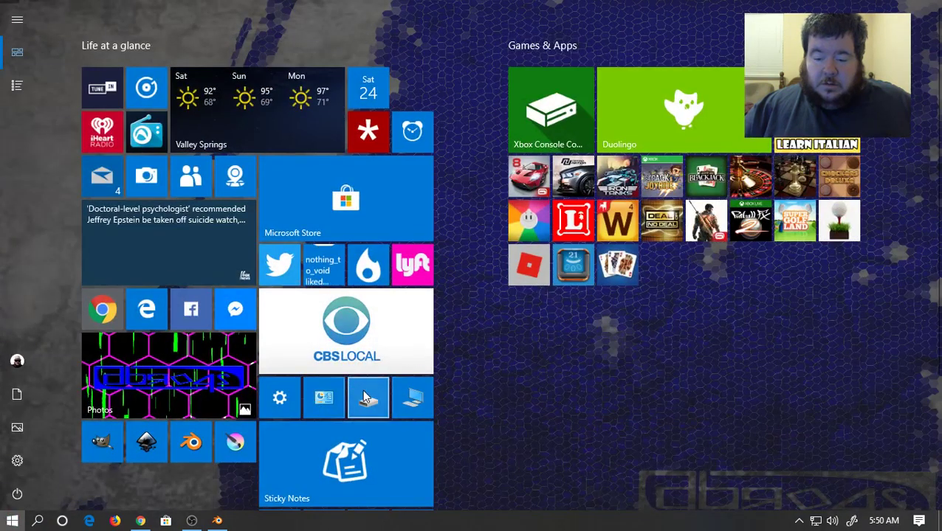
left_click(368, 399)
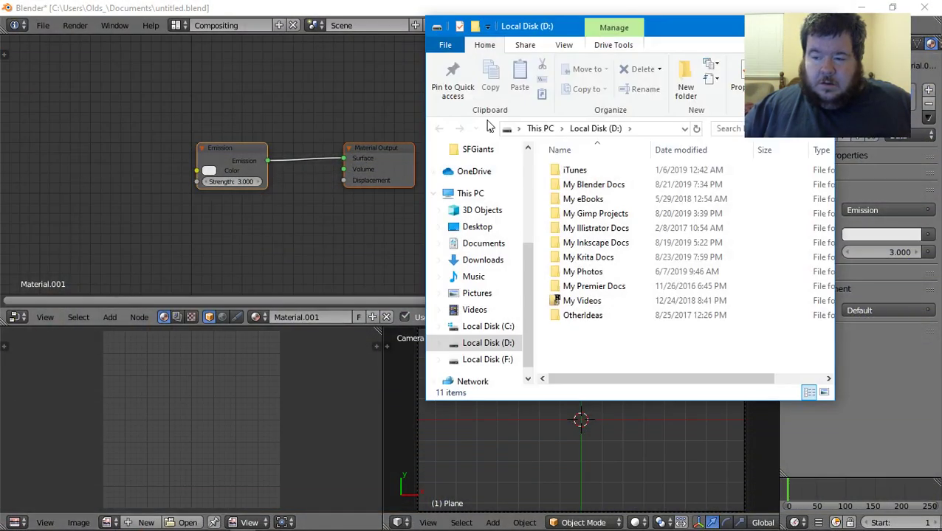
double_click(572, 184)
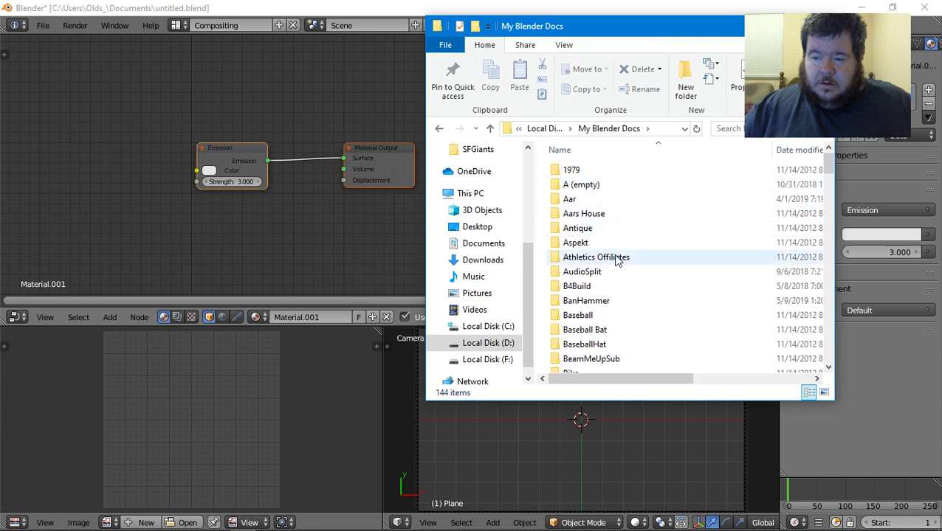
- Find the OBS Overlay(GrnScrn) folder and open Blank OBS Overlay(GrnScrn).blend from it in Blender
scroll(618, 283, "down", 10)
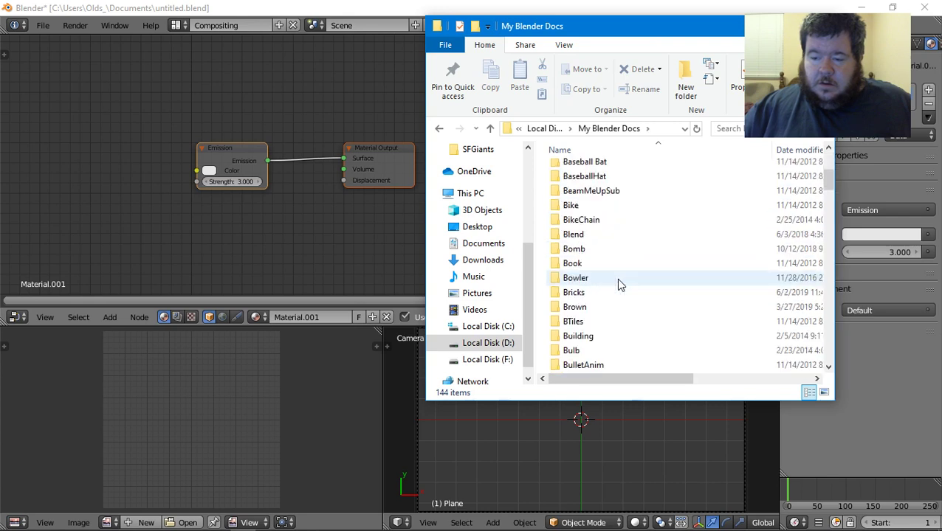
scroll(617, 280, "down", 1)
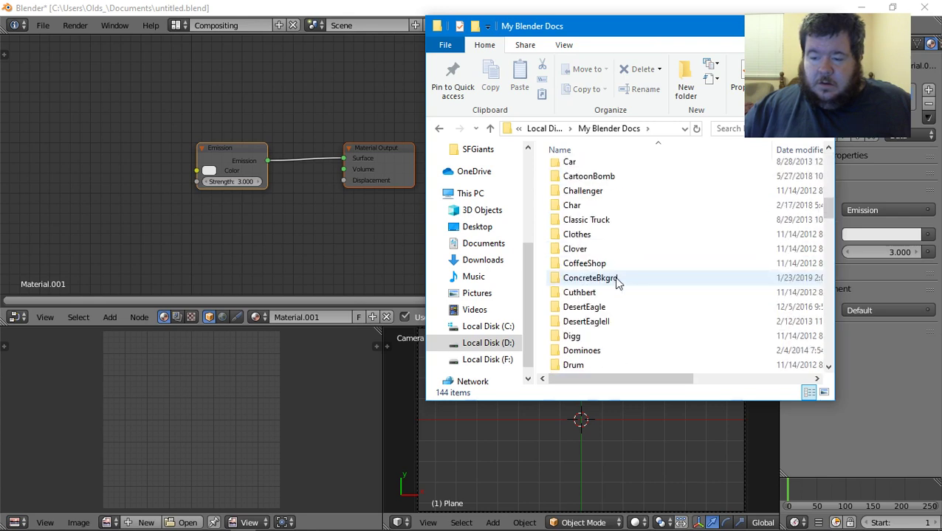
scroll(616, 282, "up", 1)
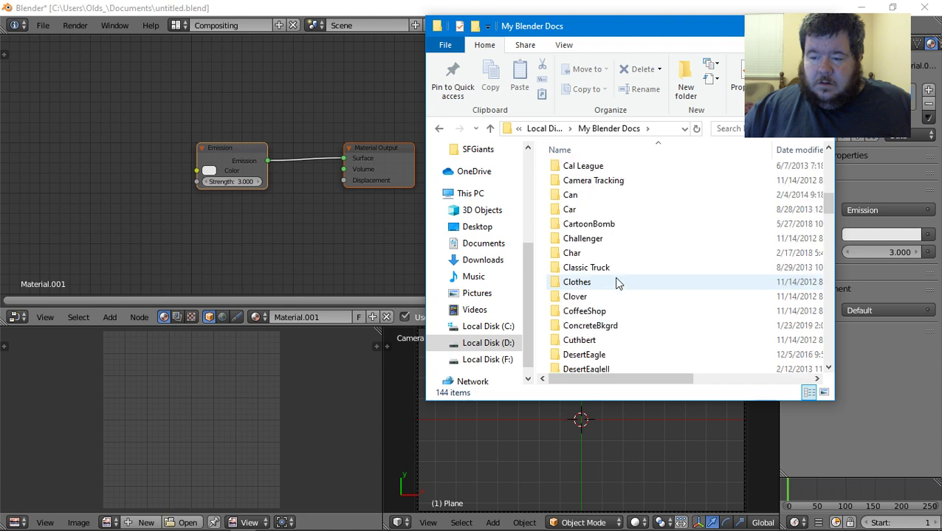
scroll(617, 282, "down", 9)
scroll(618, 283, "down", 1)
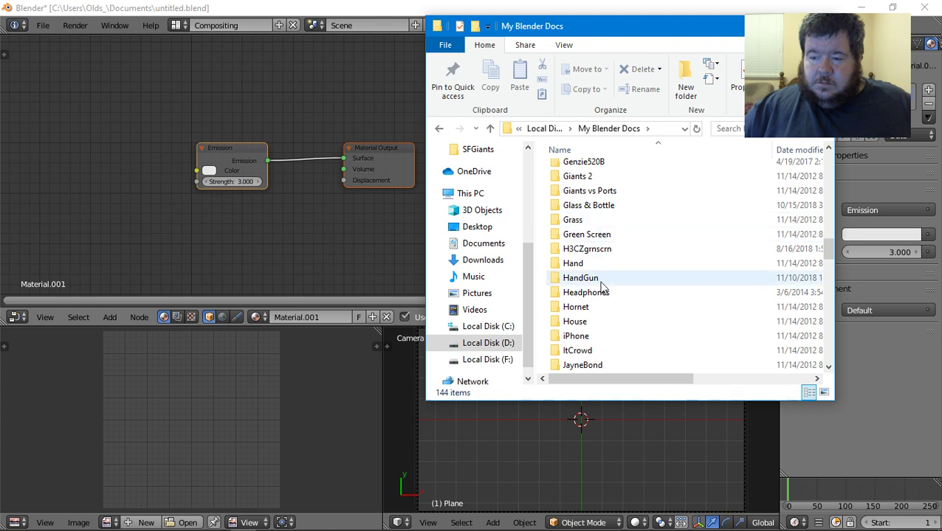
scroll(602, 284, "up", 20)
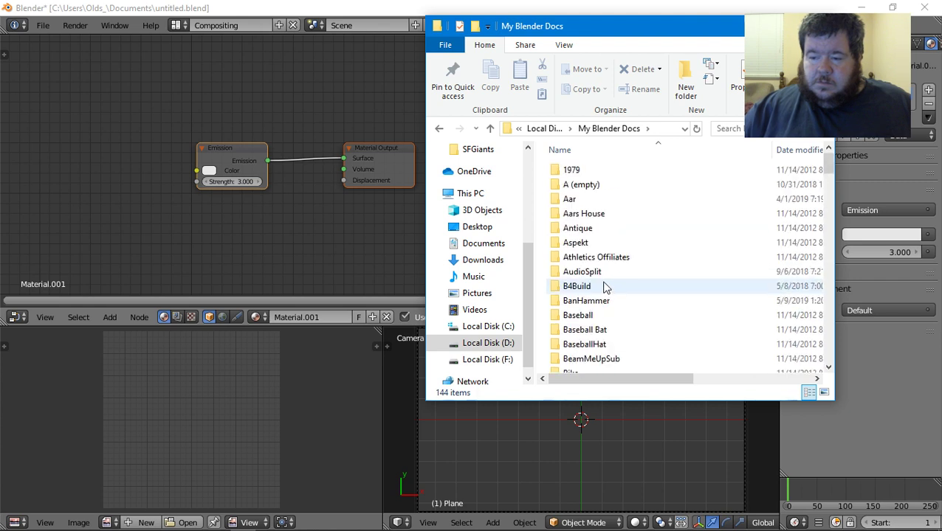
scroll(603, 287, "down", 7)
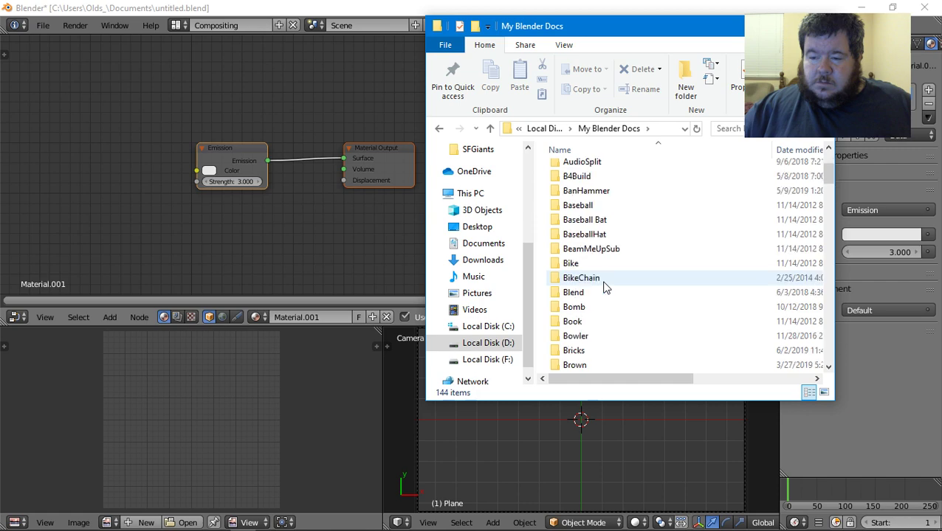
scroll(623, 285, "down", 20)
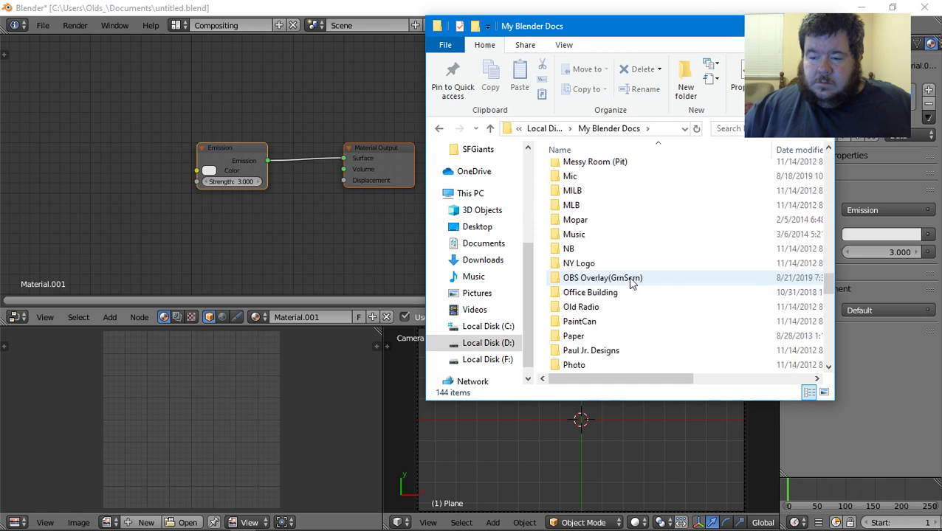
scroll(630, 283, "up", 8)
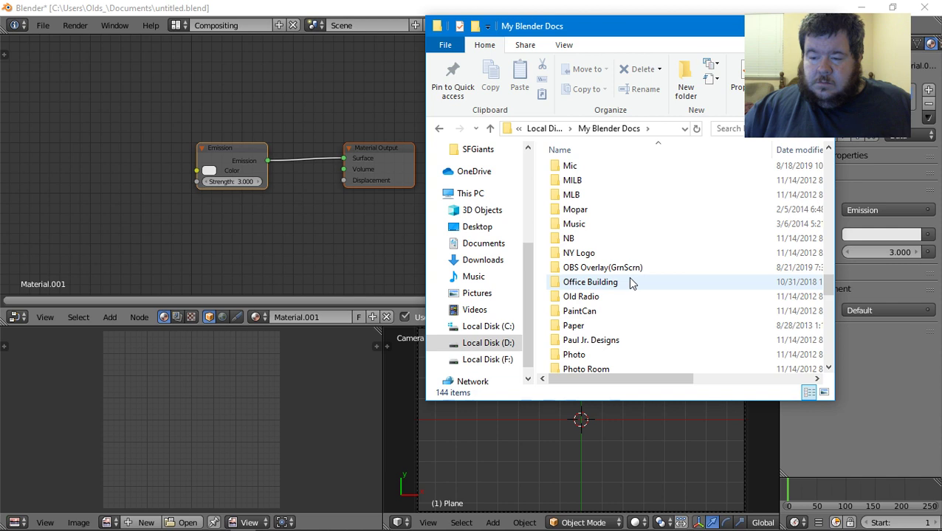
double_click(631, 269)
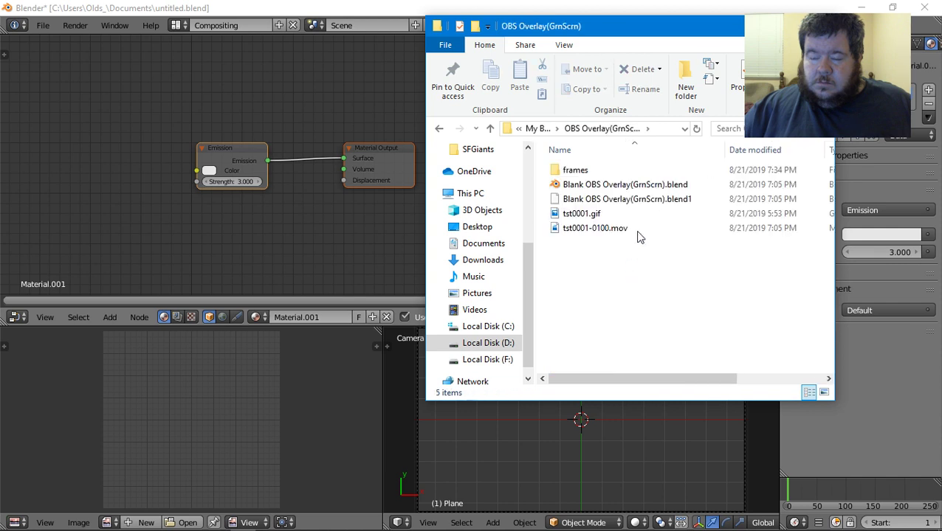
left_click(623, 191)
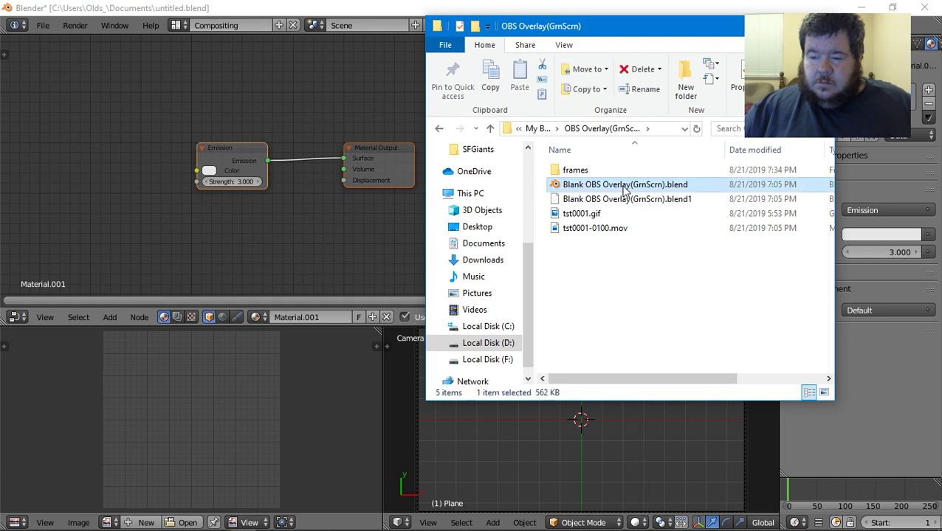
double_click(623, 188)
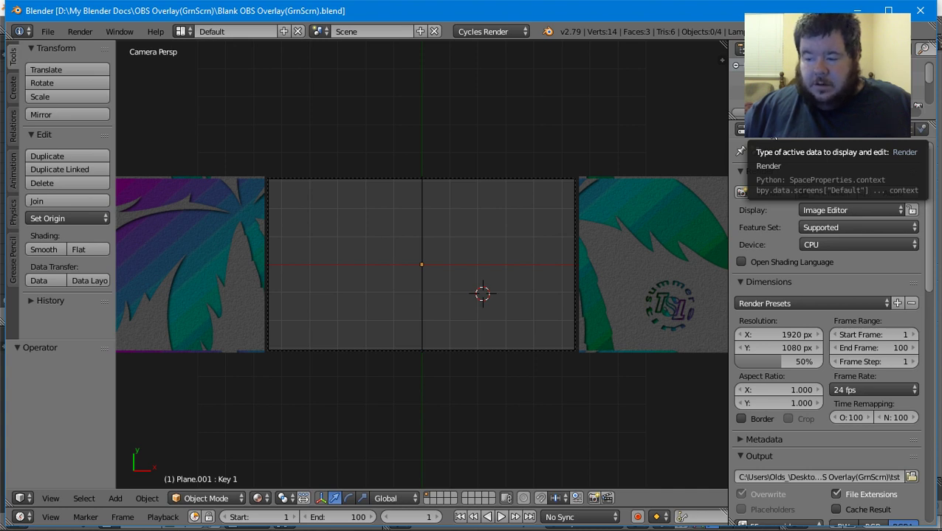
- Review the overlay project's render output, video encoding and sampling settings
scroll(801, 312, "down", 15)
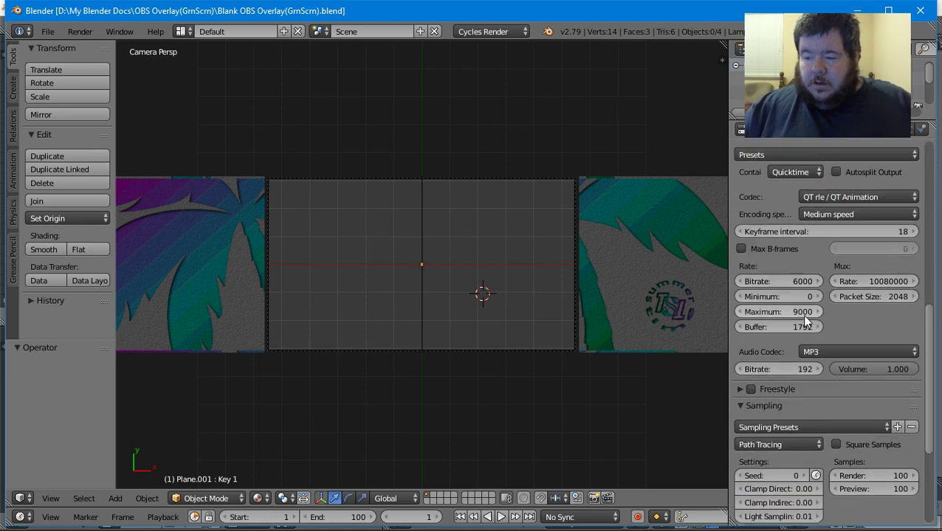
scroll(803, 319, "up", 6)
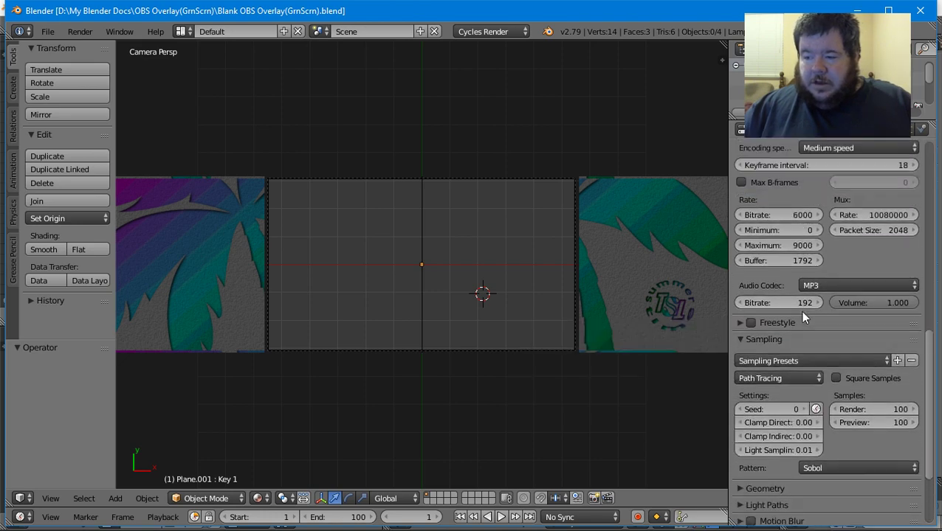
scroll(800, 310, "up", 5)
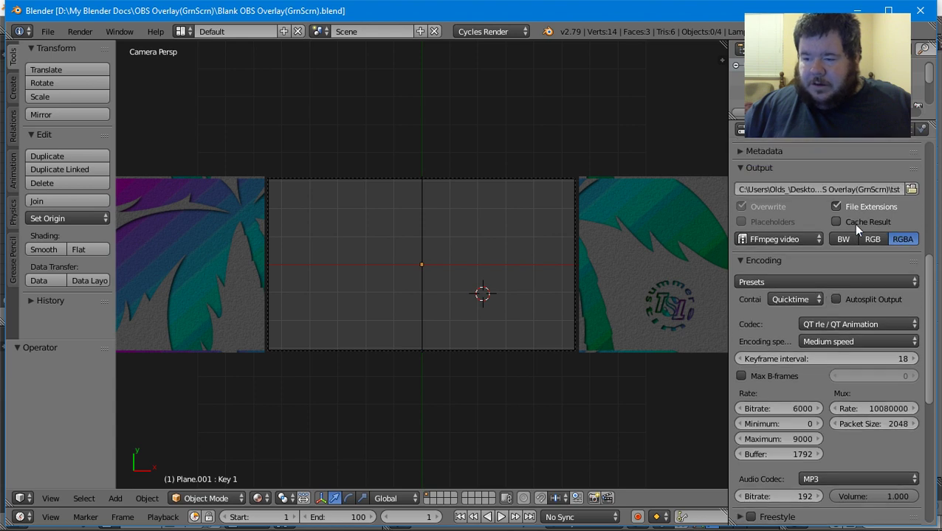
scroll(806, 224, "up", 4)
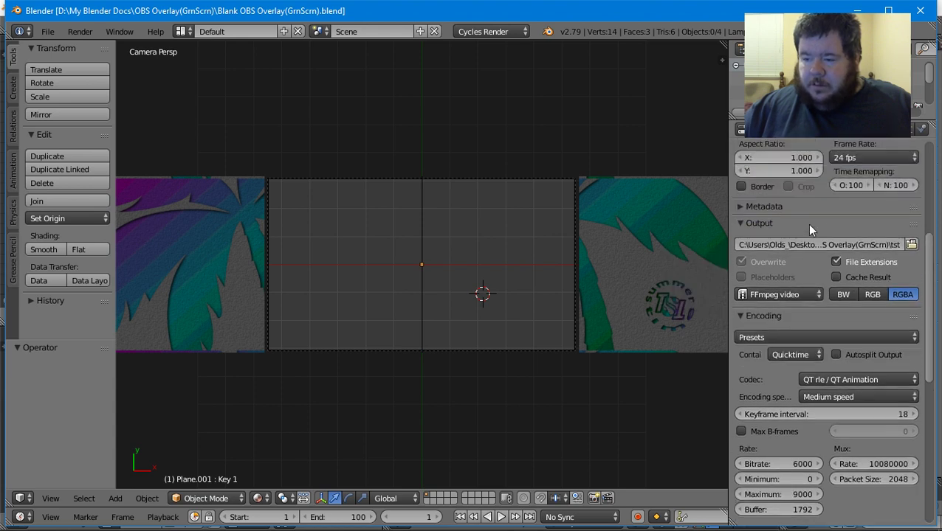
scroll(806, 223, "down", 3)
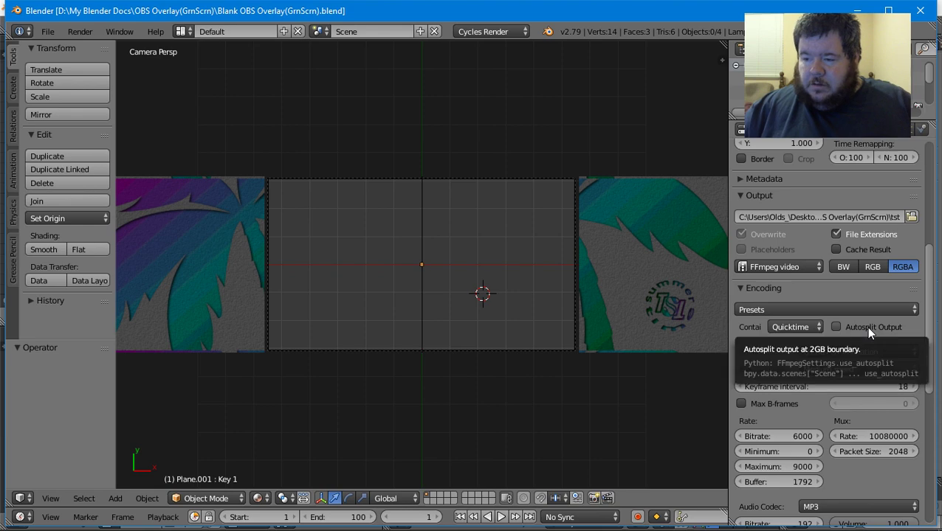
- Return to the untitled.blend Blender window and change its screen layout from Compositing to Default
key("alt+Tab")
key("alt+Tab")
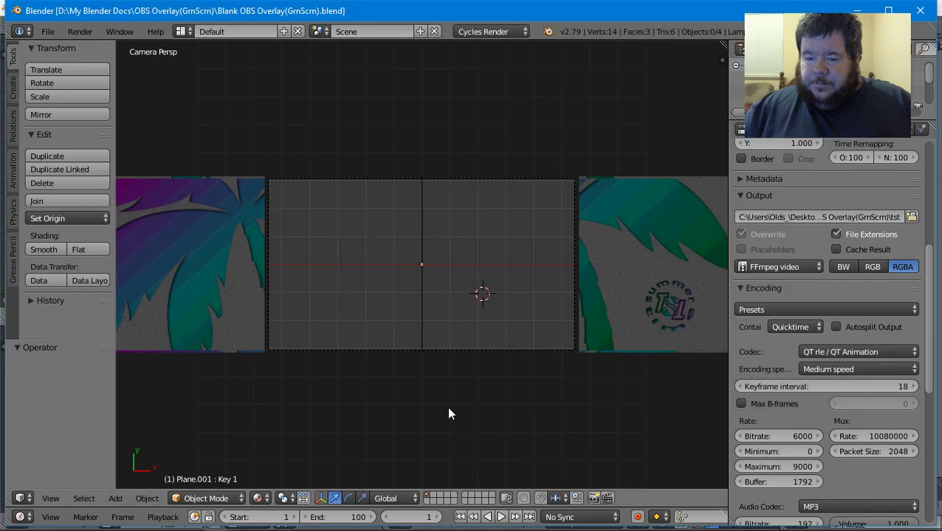
key("alt+Tab")
key("alt+Tab")
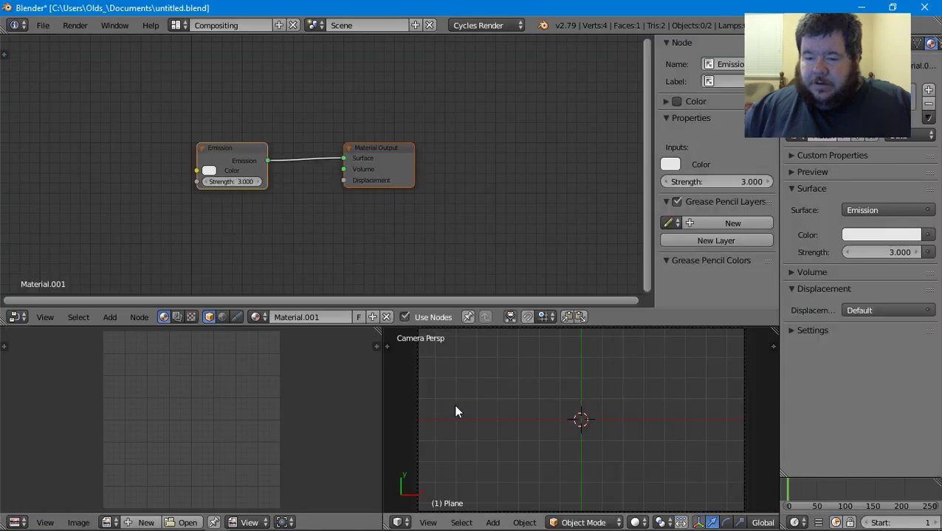
key("alt+Tab")
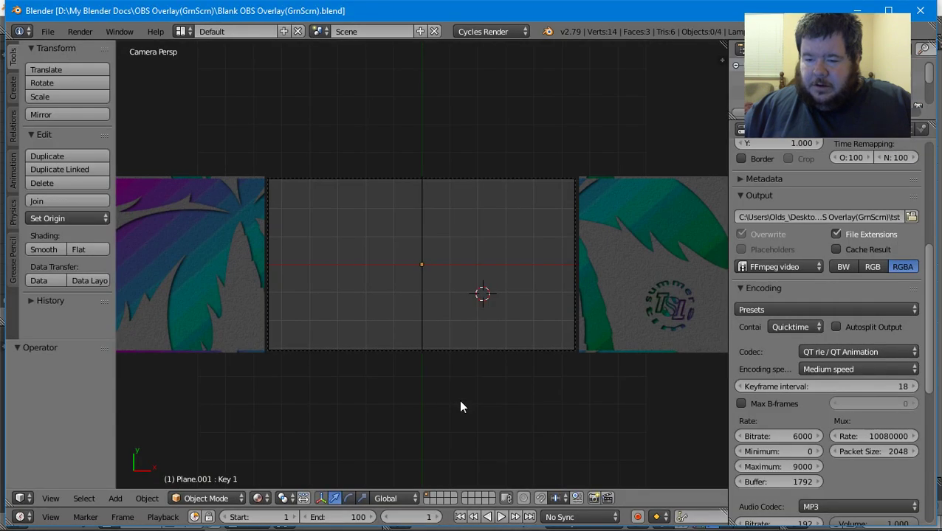
key("alt+Tab")
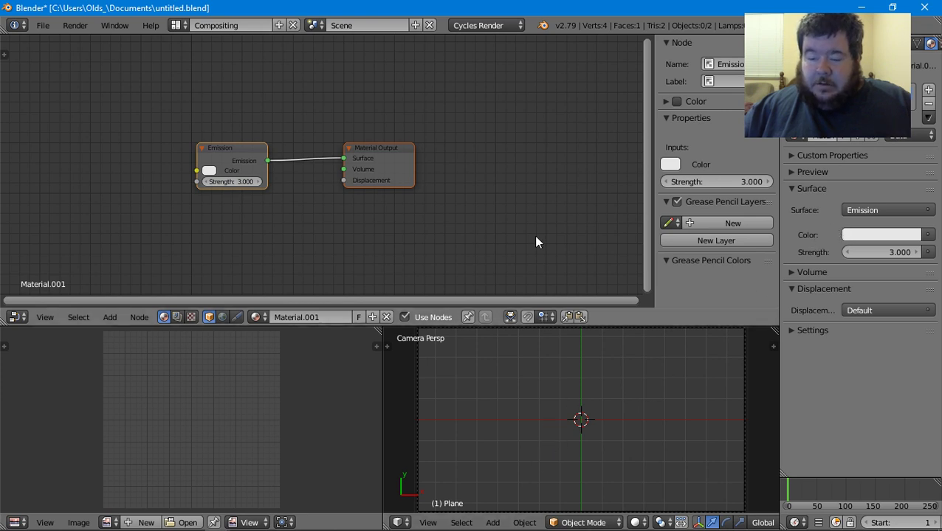
left_click(178, 26)
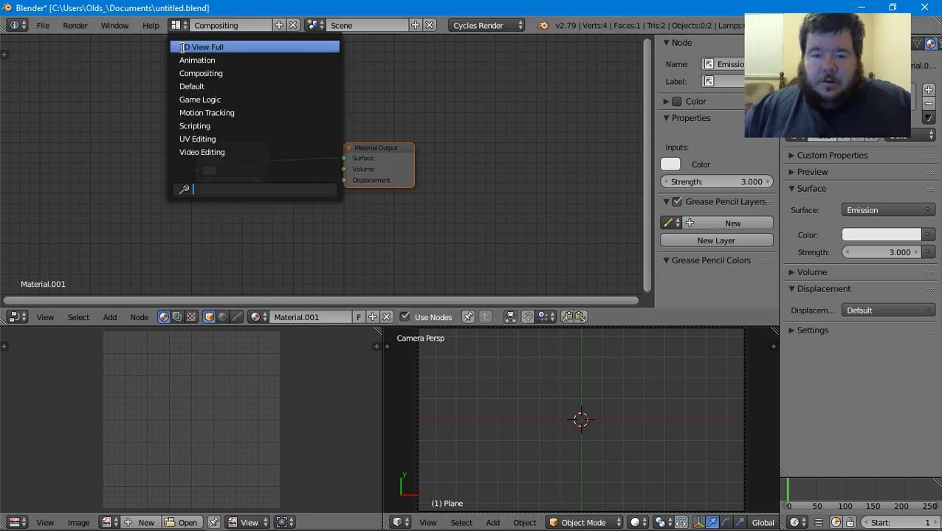
left_click(213, 86)
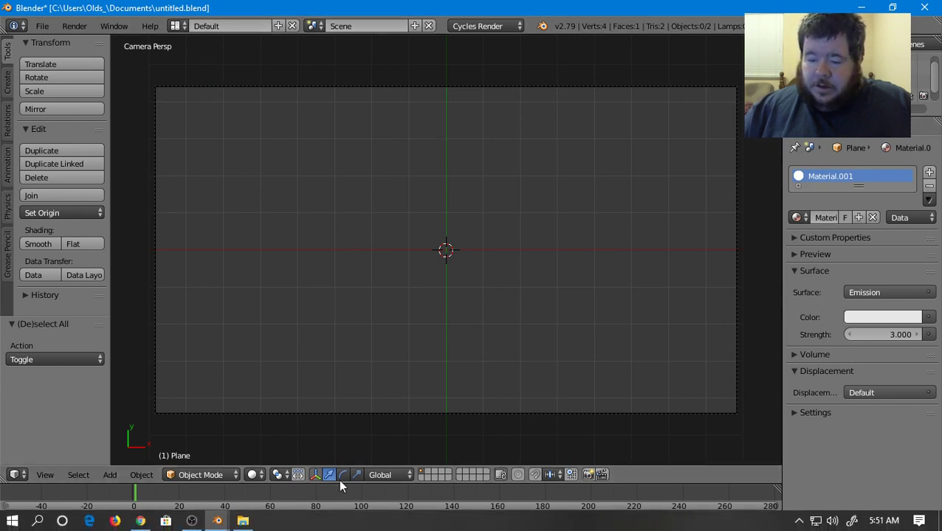
- Set the end frame of the timeline to 250
left_click(347, 522)
type("250")
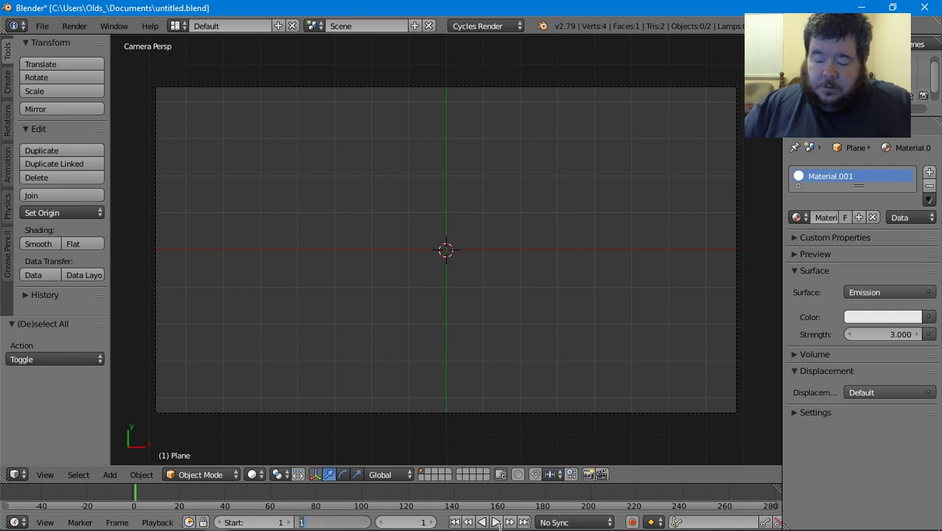
key("Return")
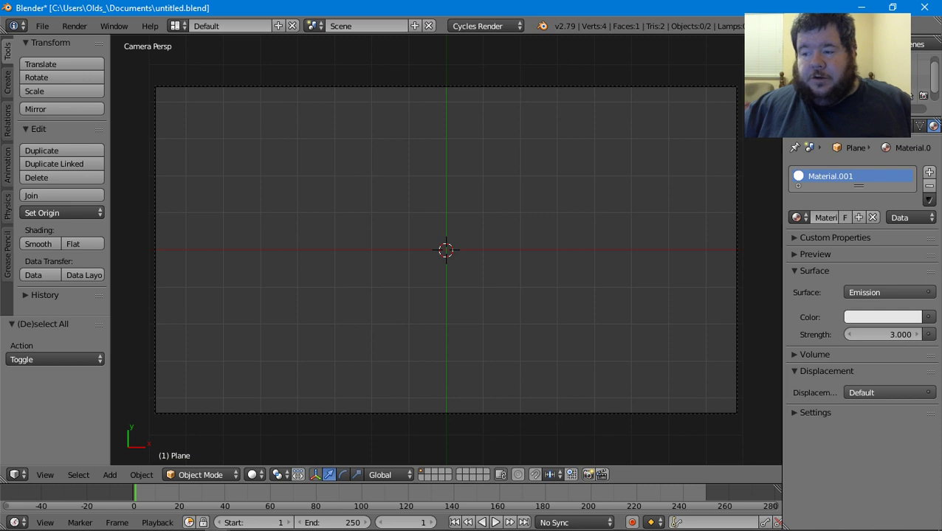
- Open the scene's render settings and accept the desktop Renders folder with file name sbro as the output path
left_click(825, 135)
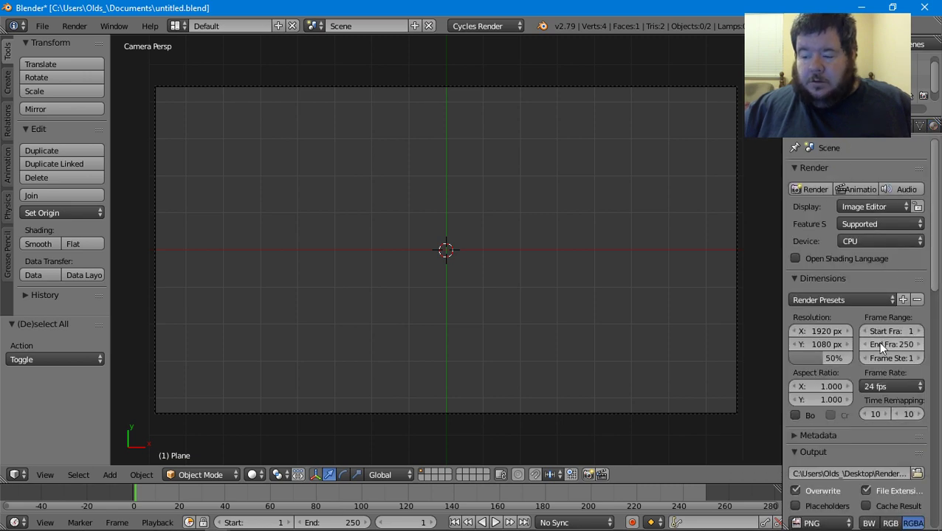
scroll(885, 471, "down", 5)
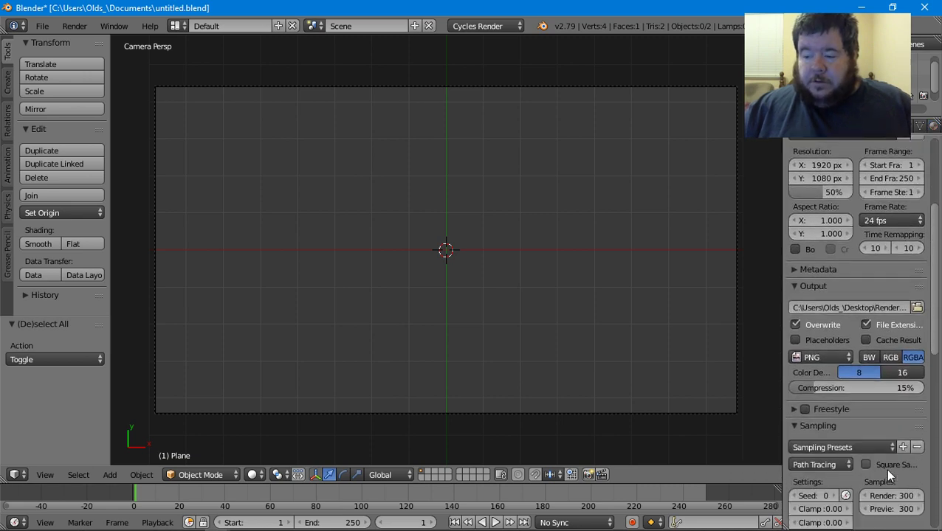
scroll(884, 469, "down", 1)
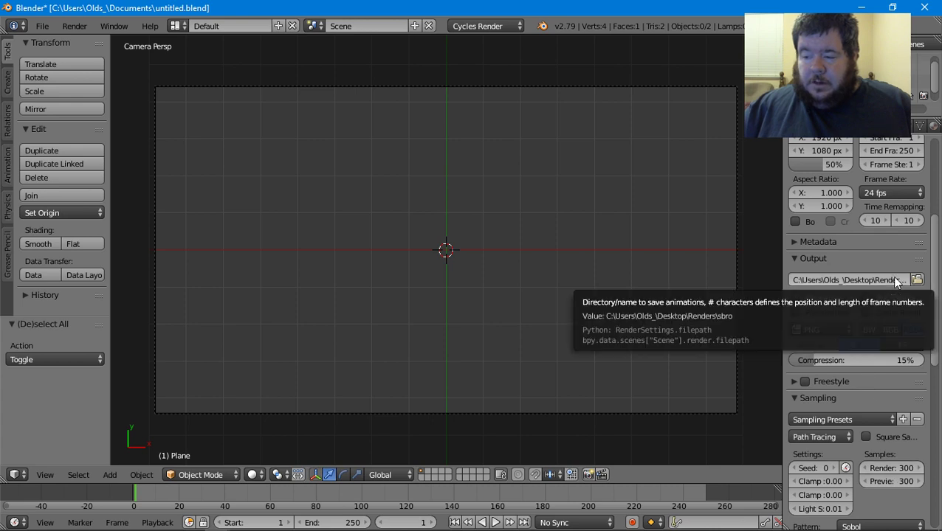
left_click(916, 279)
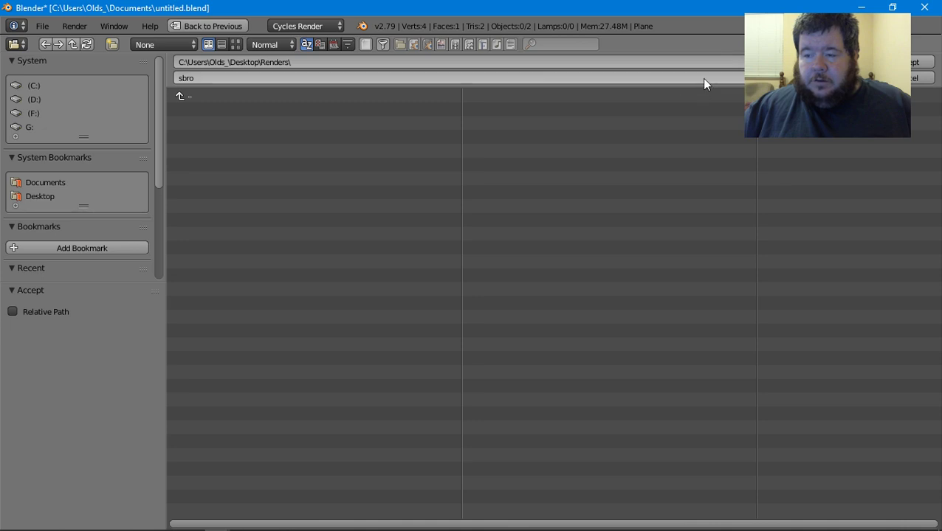
left_click(915, 62)
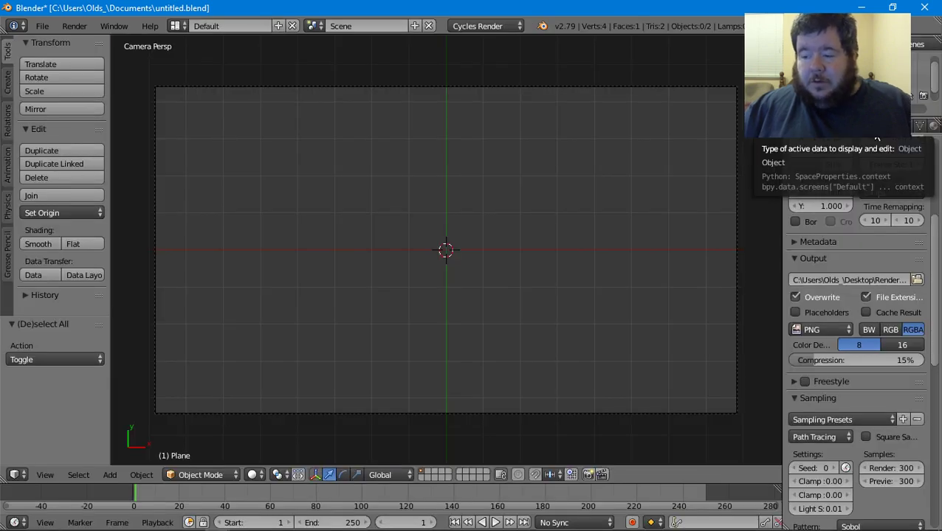
- Set the render output file format to FFmpeg video, matching the overlay project
left_click(813, 329)
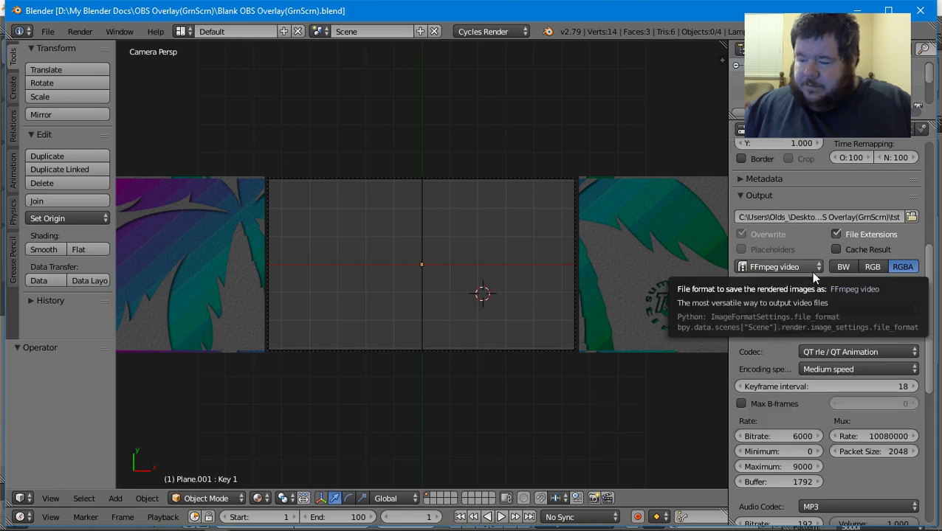
scroll(810, 272, "up", 1)
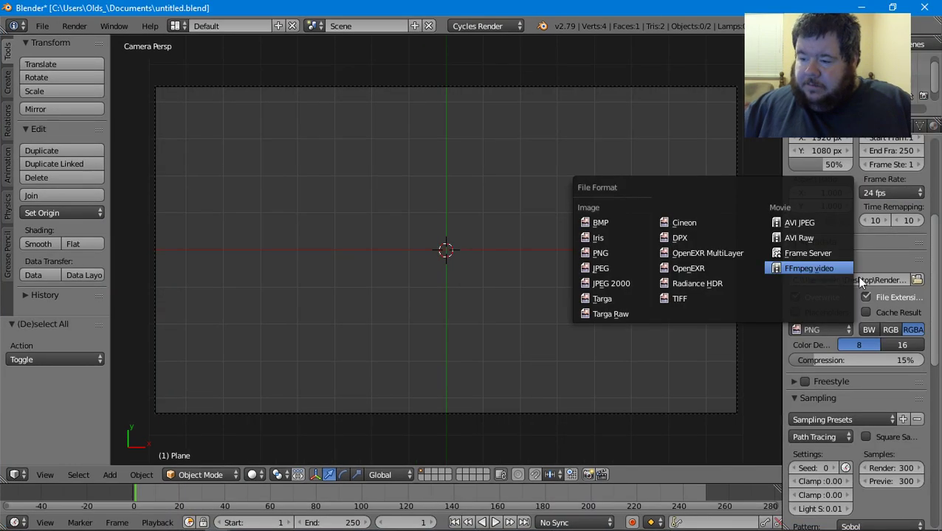
key("Escape")
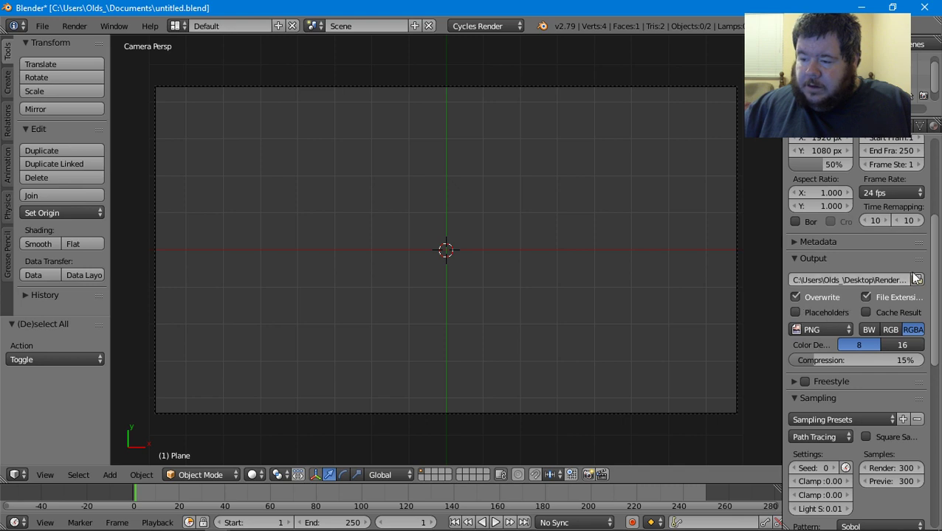
left_click(840, 334)
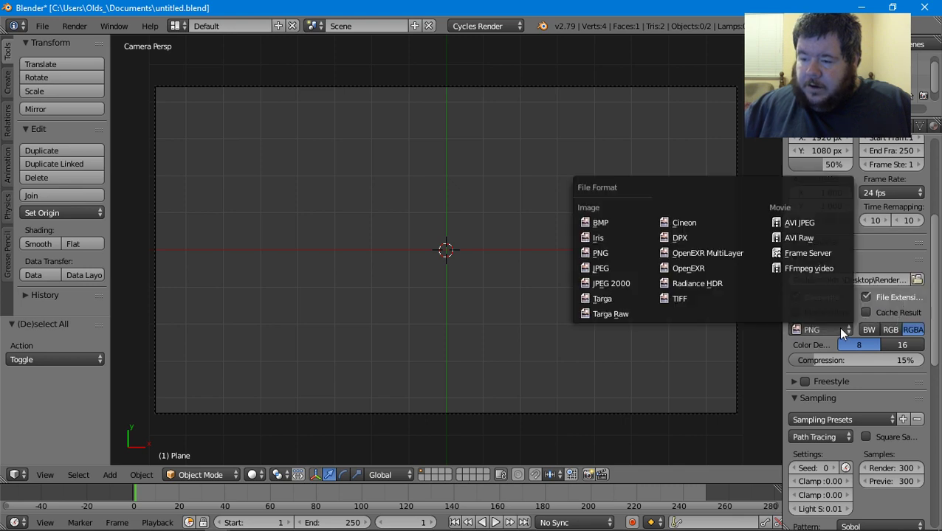
left_click(807, 270)
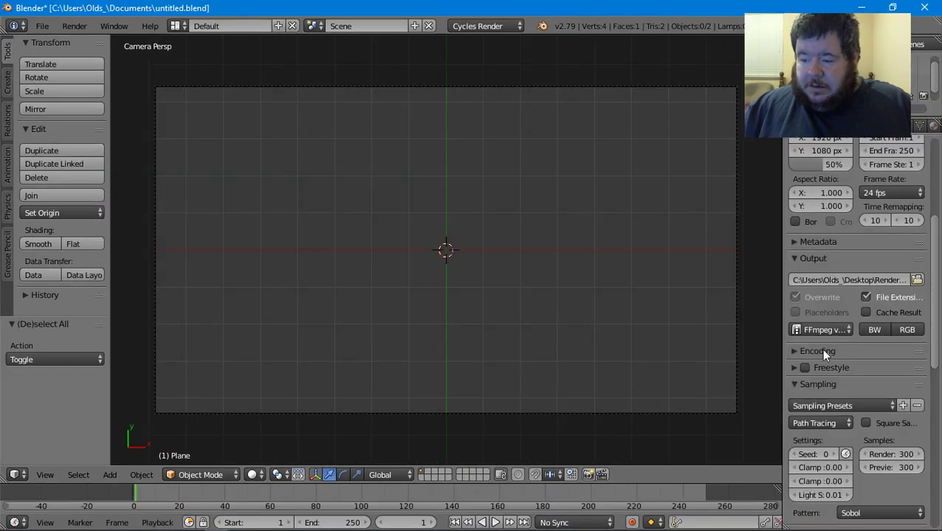
- Expand the encoding settings and choose the Quicktime container with the QT rle / QT Animation codec
left_click(821, 351)
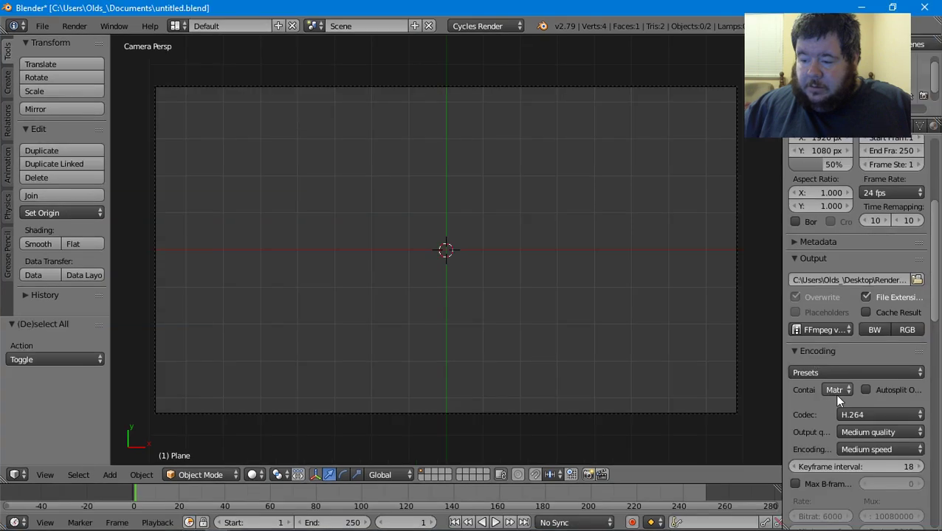
left_click(834, 390)
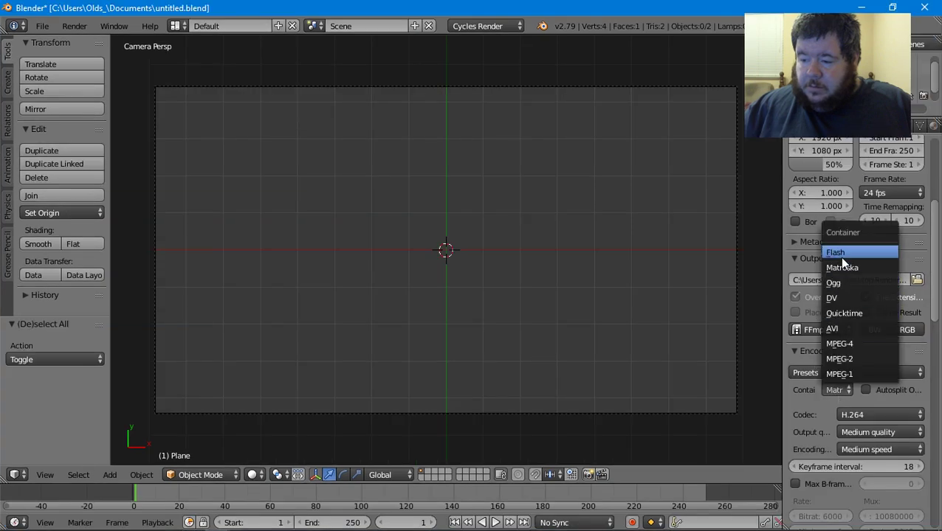
left_click(842, 314)
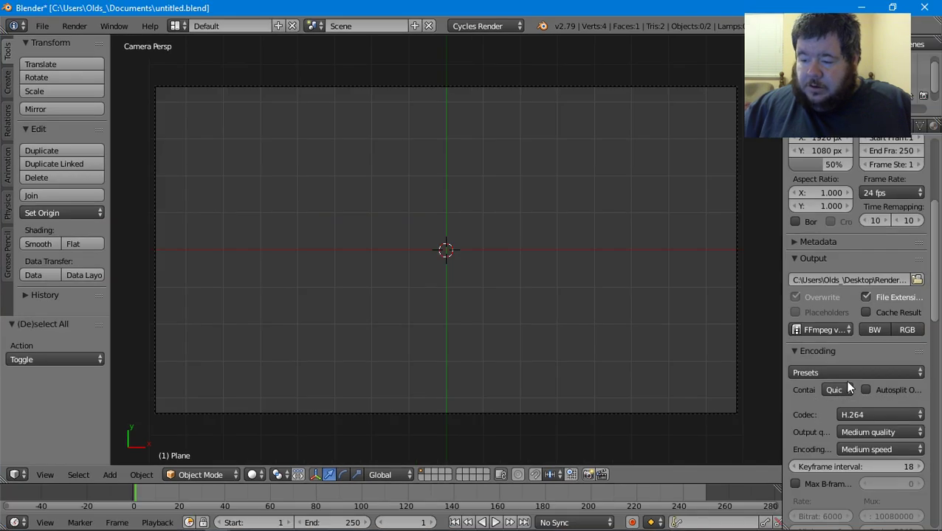
left_click(848, 417)
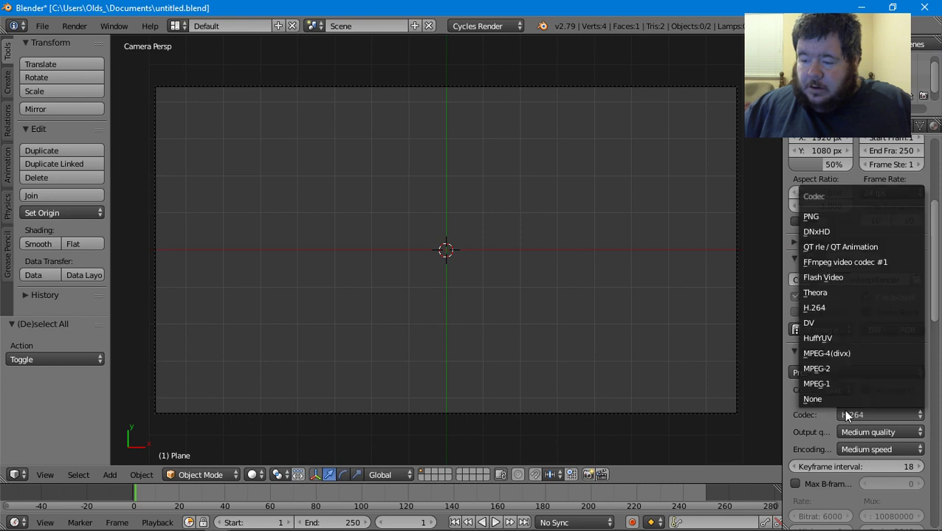
left_click(854, 247)
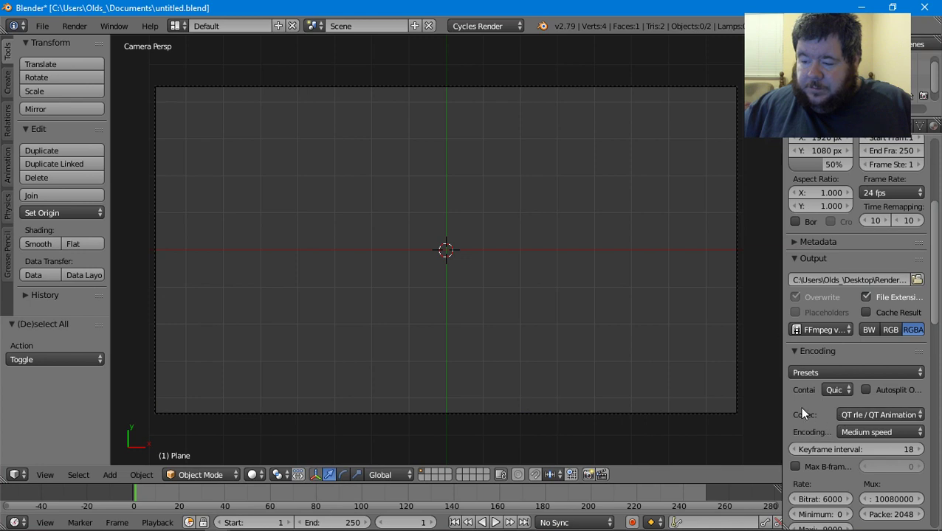
- Compare the encoding settings with the overlay project and set the audio codec to MP3
scroll(801, 411, "down", 2)
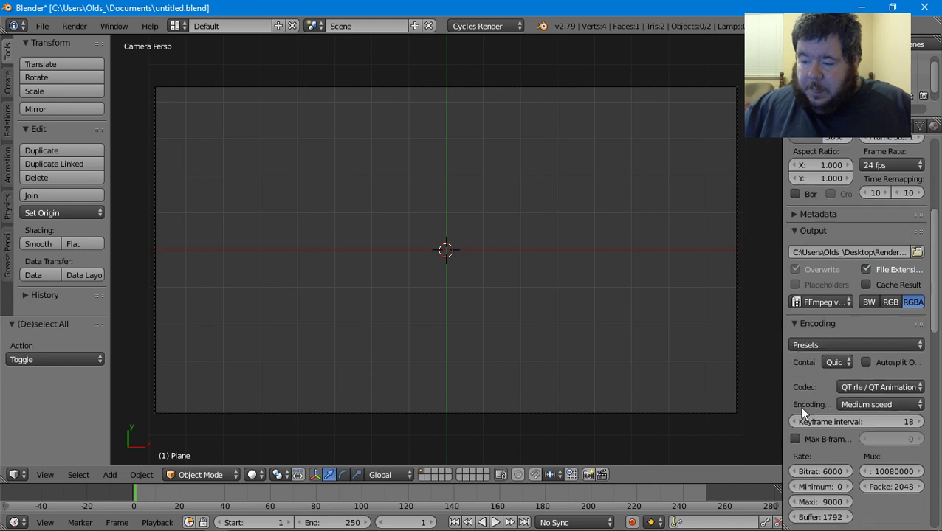
scroll(799, 406, "down", 5)
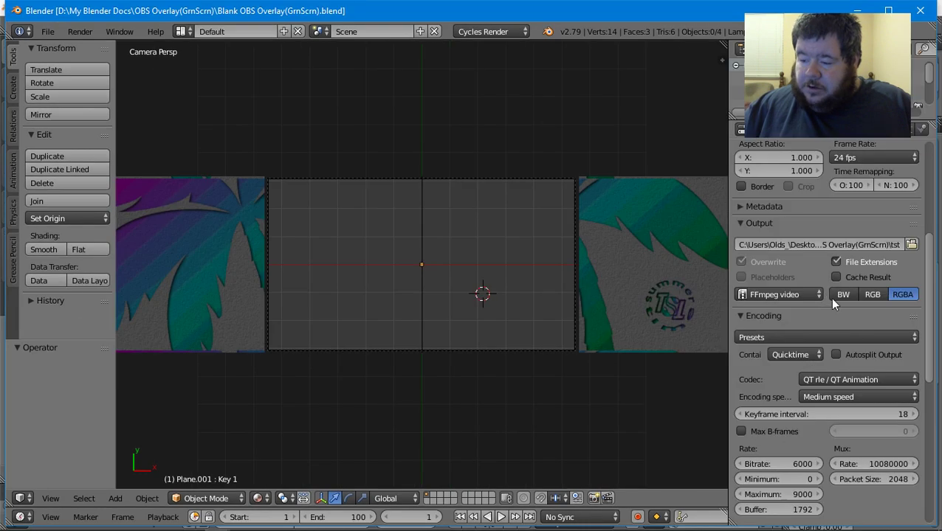
scroll(857, 379, "down", 4)
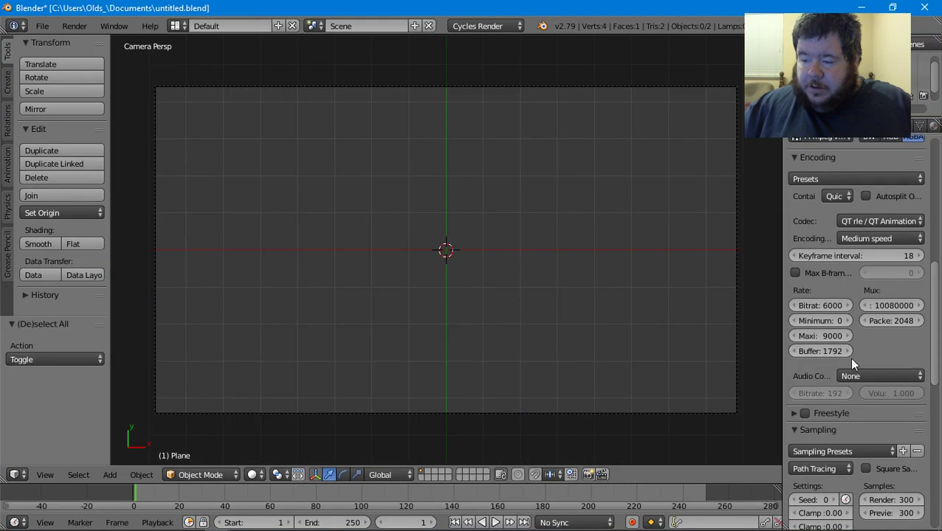
left_click(852, 373)
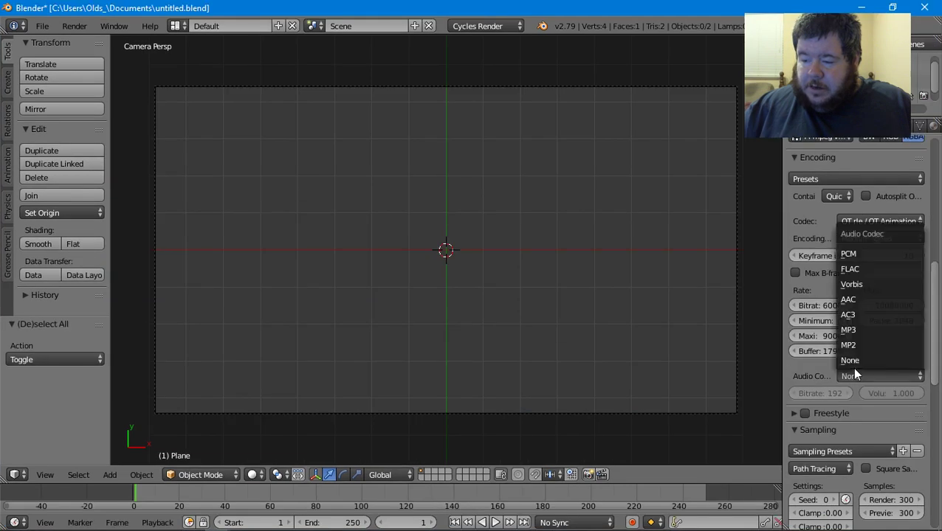
left_click(861, 332)
- Check the remaining encoding, sampling and film settings against the overlay project, and close the overlay project's window
scroll(822, 380, "down", 5)
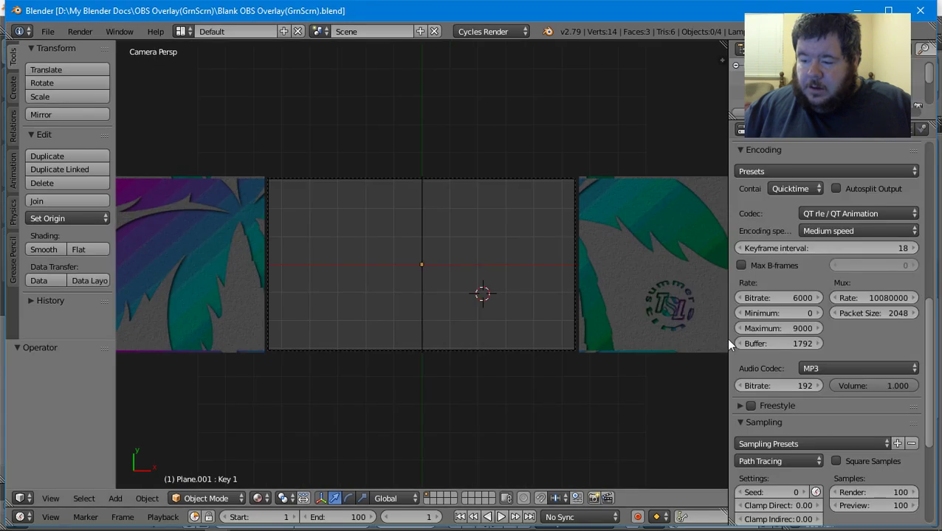
scroll(776, 364, "down", 4)
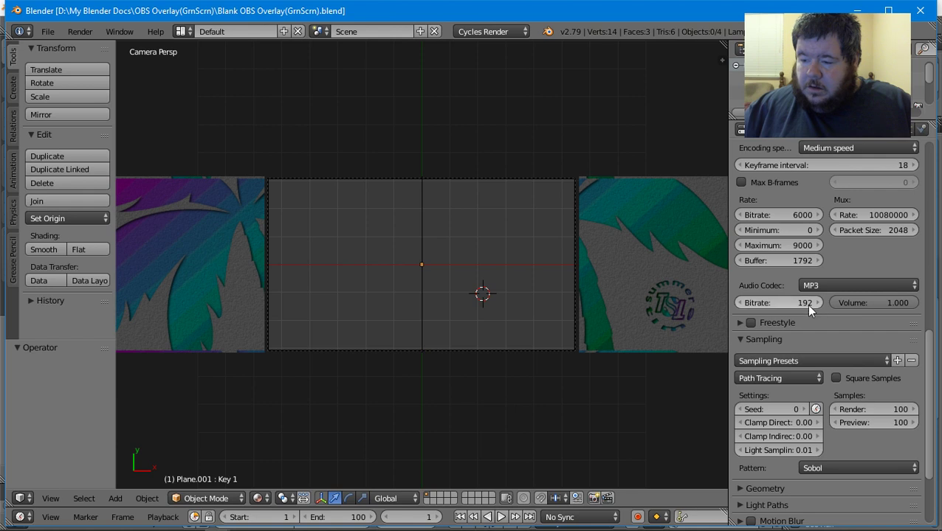
scroll(804, 306, "up", 5)
scroll(805, 310, "down", 4)
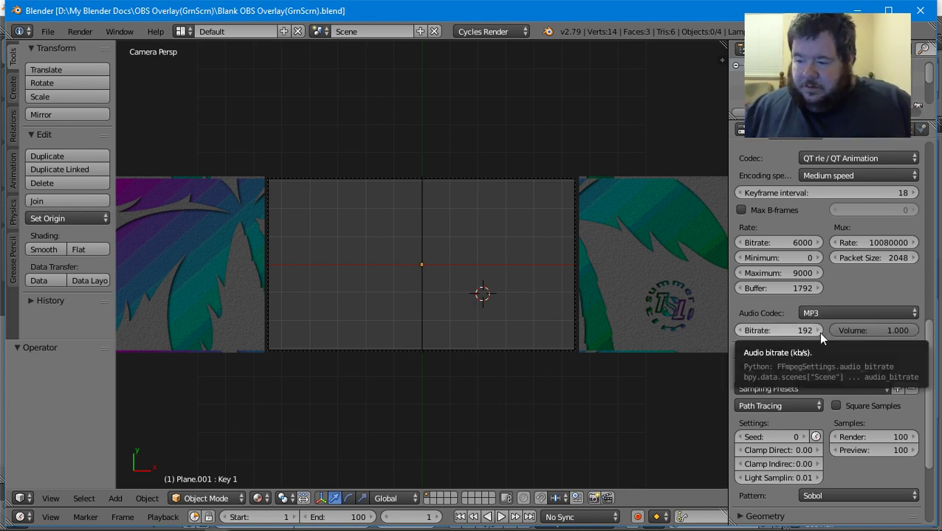
key("super")
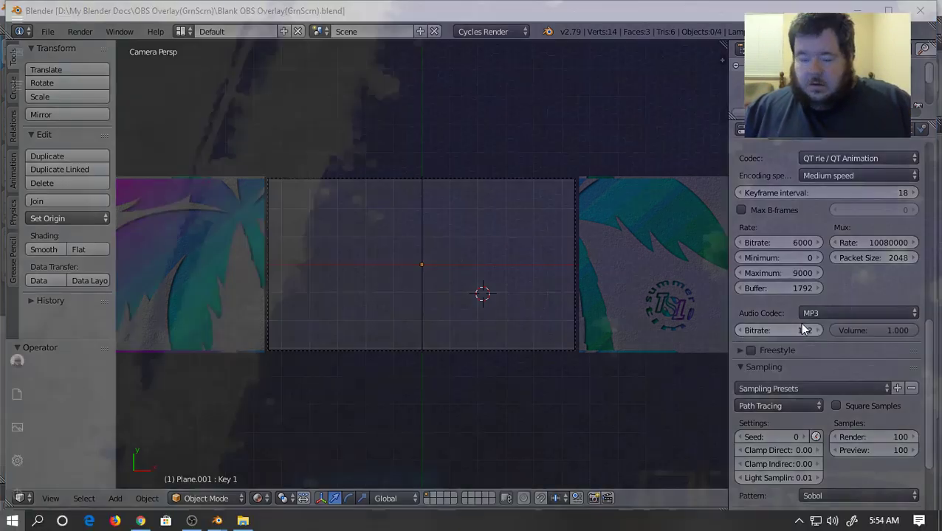
key("super")
key("alt+Tab")
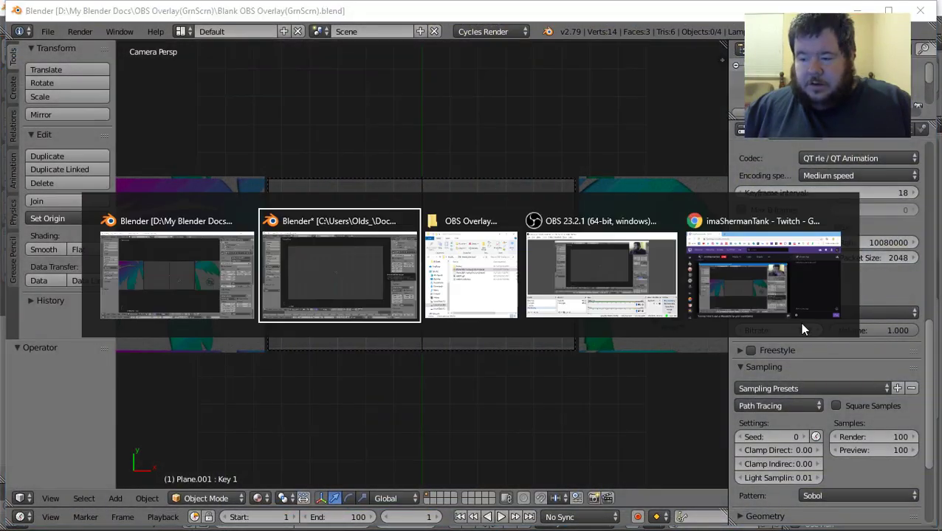
key("alt+Tab")
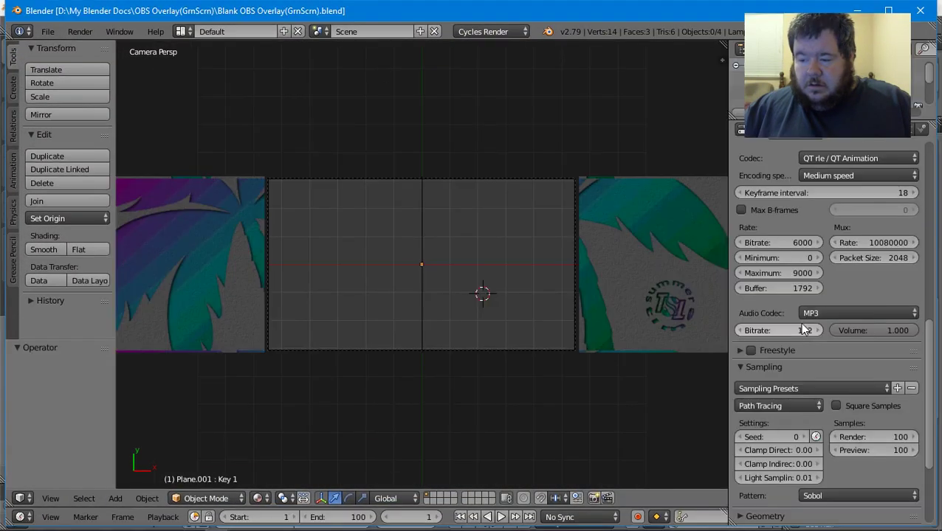
key("alt+Tab")
key("alt+Tab")
scroll(761, 356, "down", 5)
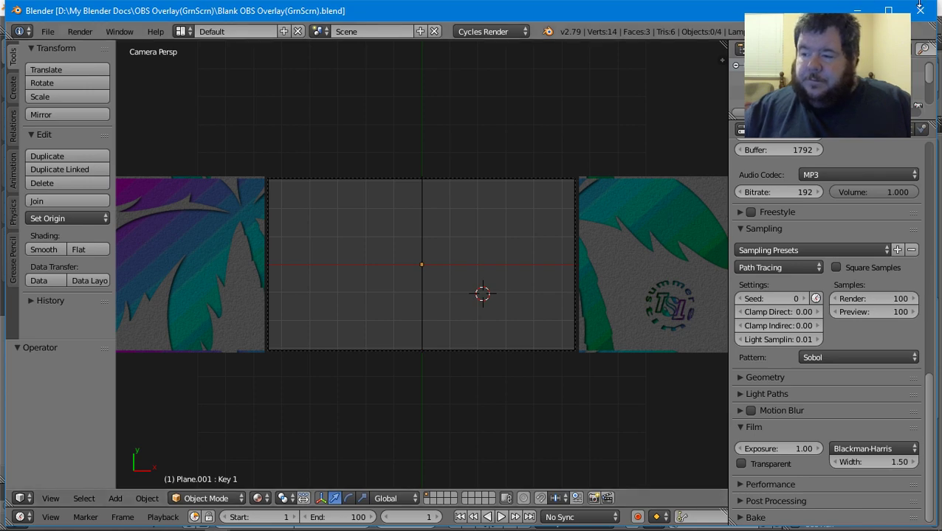
left_click(919, 6)
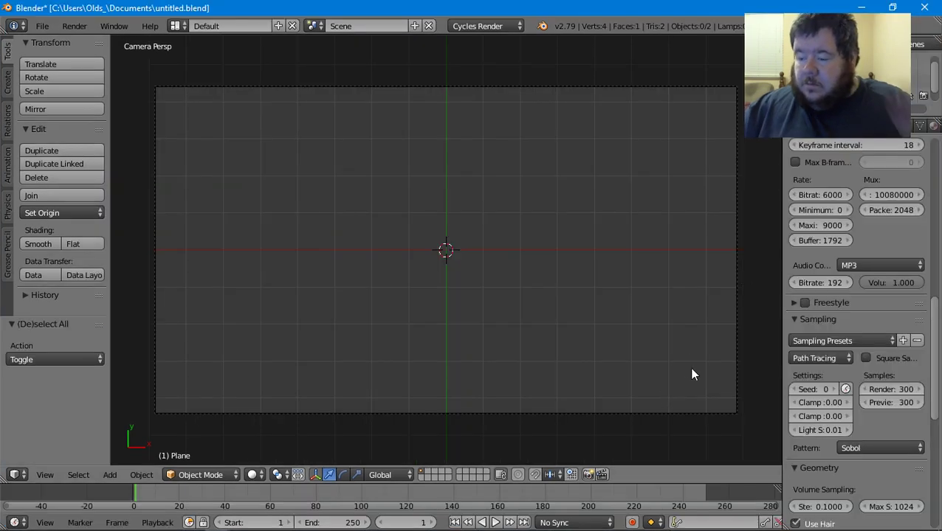
- Set the world's background surface colour to pure red with R 1.000, G 0.000 and B 0.000
scroll(835, 326, "up", 2)
scroll(837, 330, "up", 15)
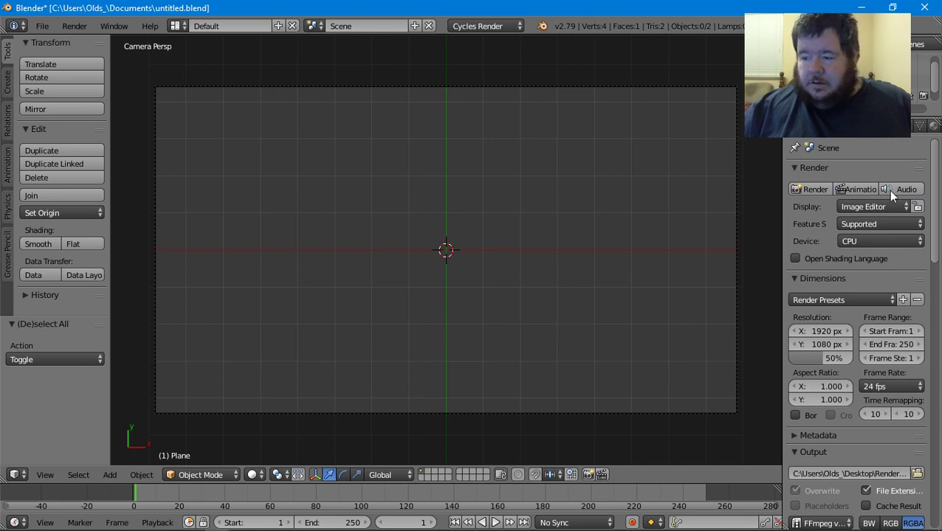
scroll(886, 323, "down", 3)
scroll(885, 321, "down", 6)
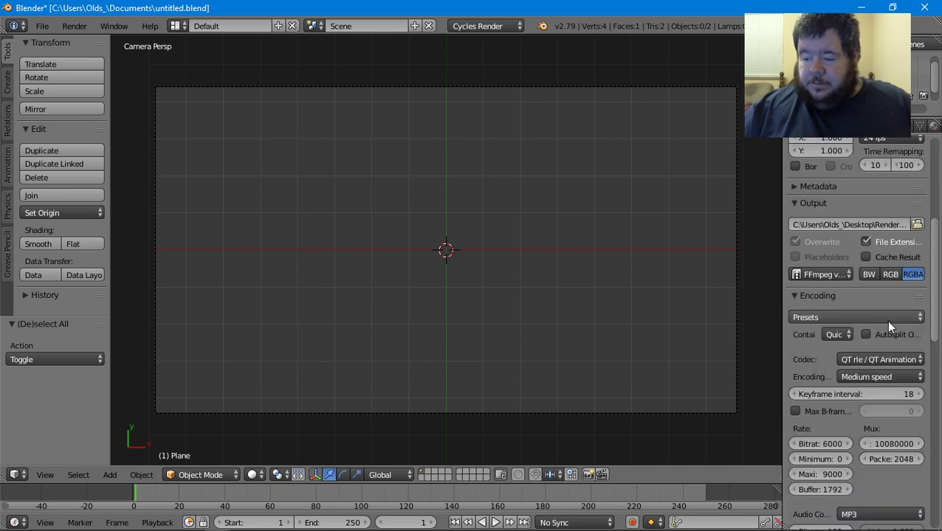
scroll(884, 322, "up", 9)
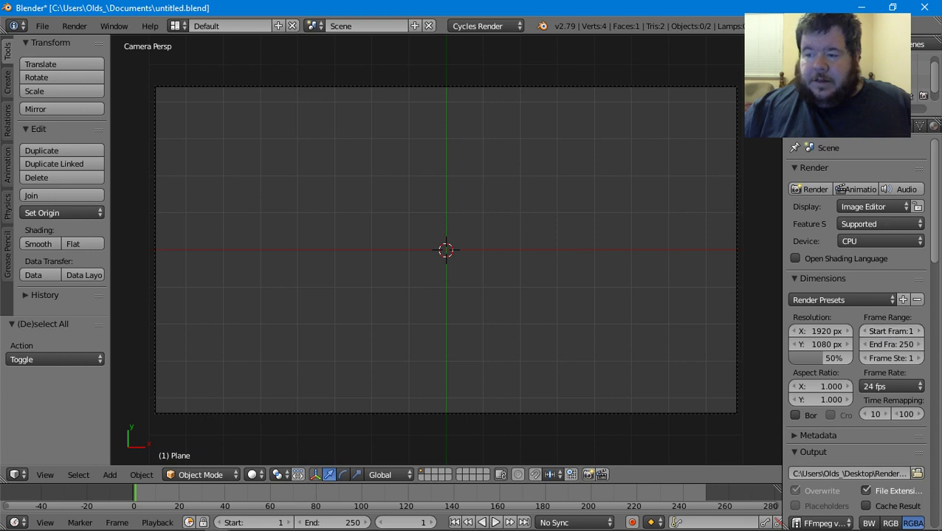
left_click(868, 136)
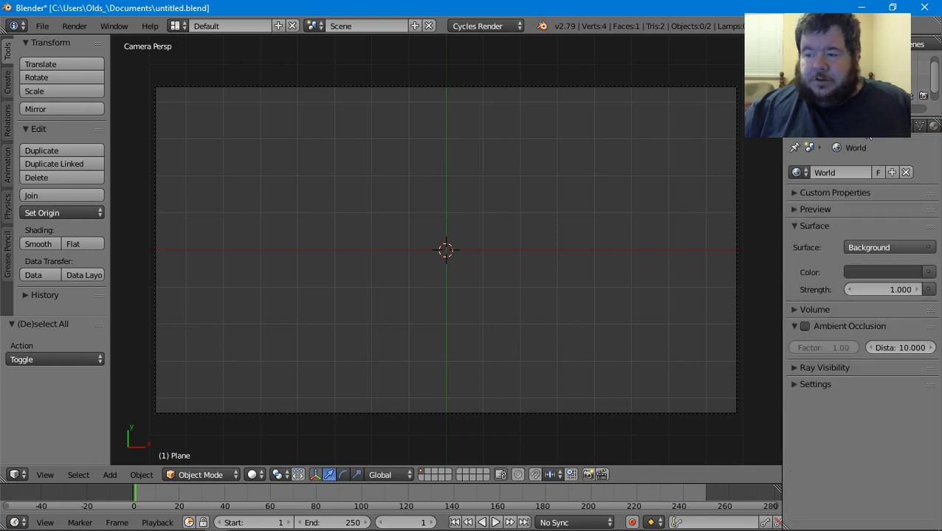
left_click(881, 272)
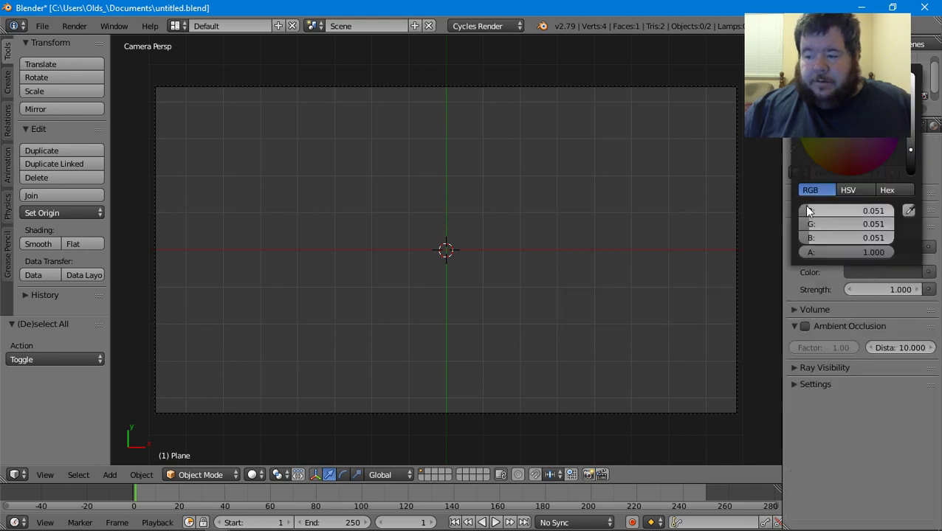
left_click_drag(824, 214, 827, 236)
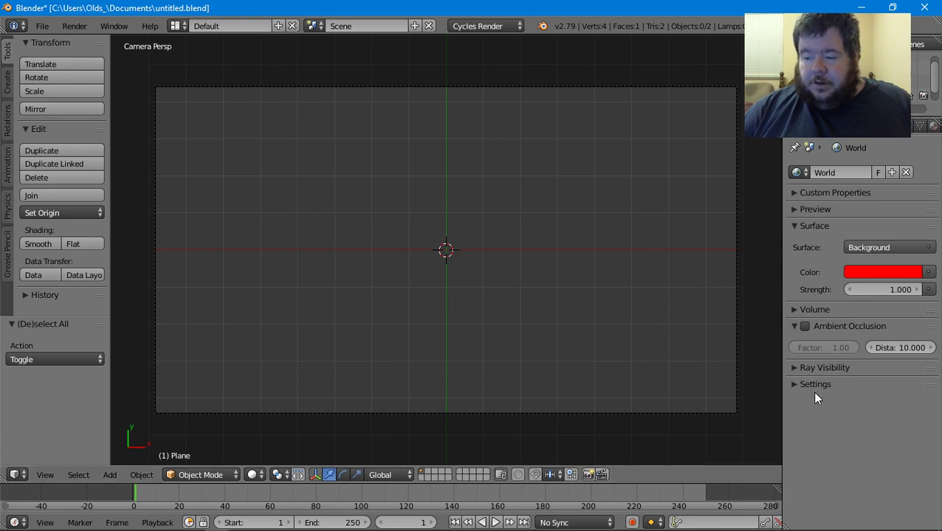
left_click(906, 277)
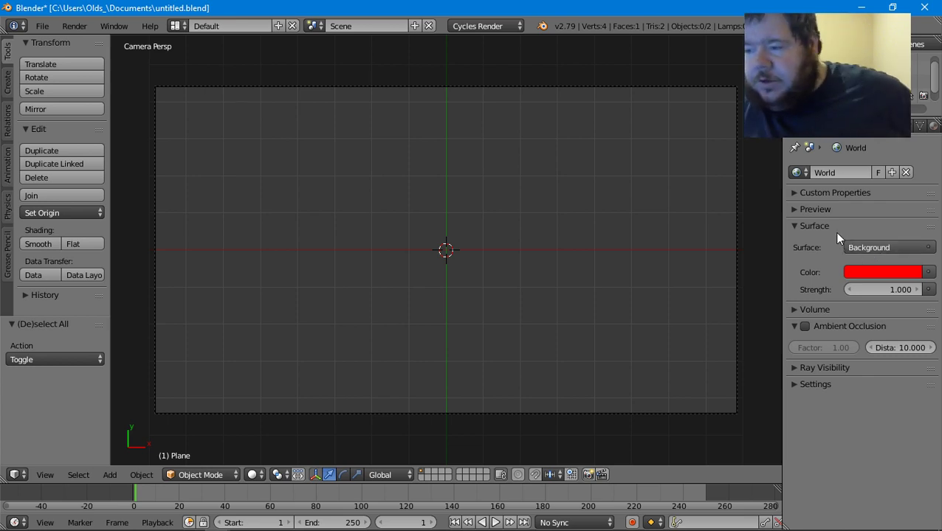
left_click(866, 272)
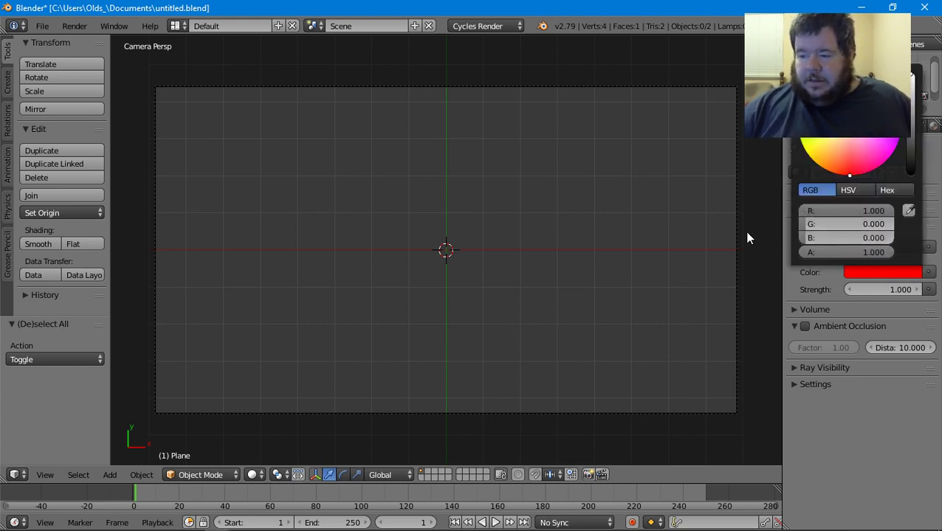
left_click(859, 269)
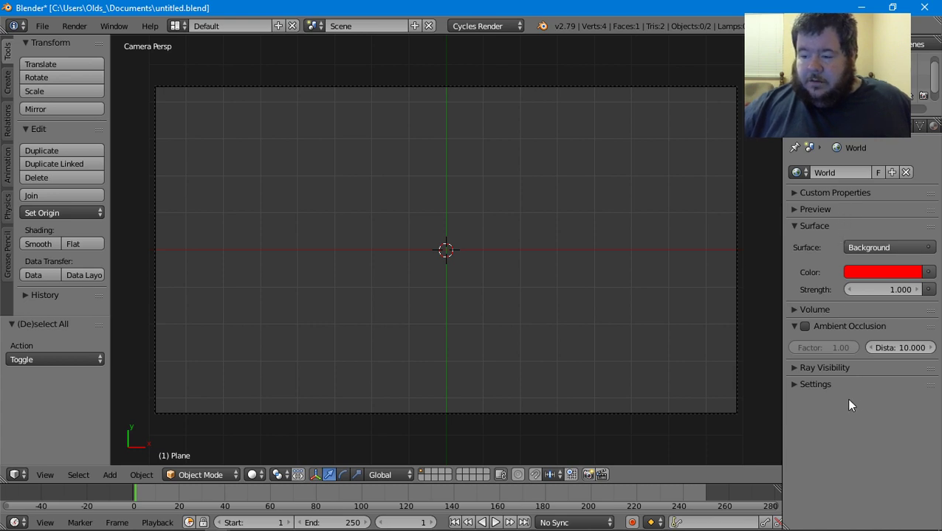
- Expand the world's Ray Visibility settings and turn off Diffuse
left_click(837, 368)
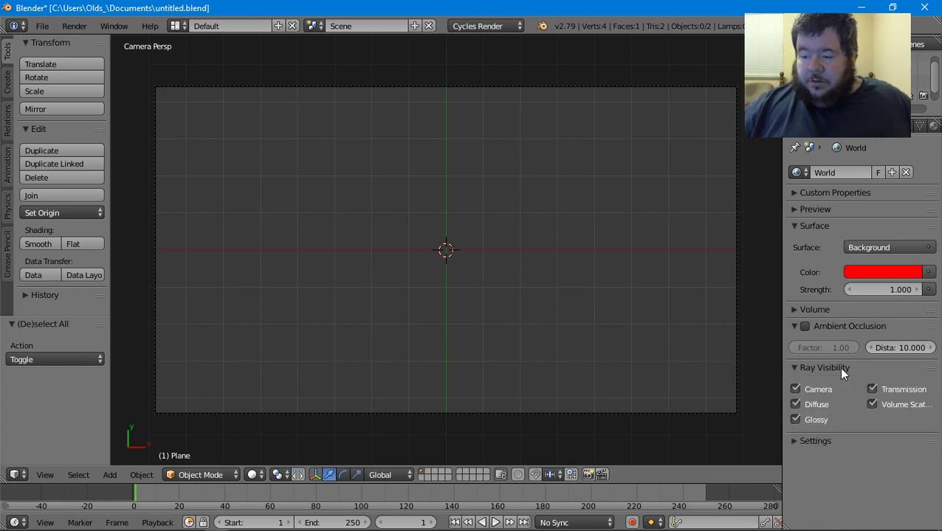
left_click(817, 405)
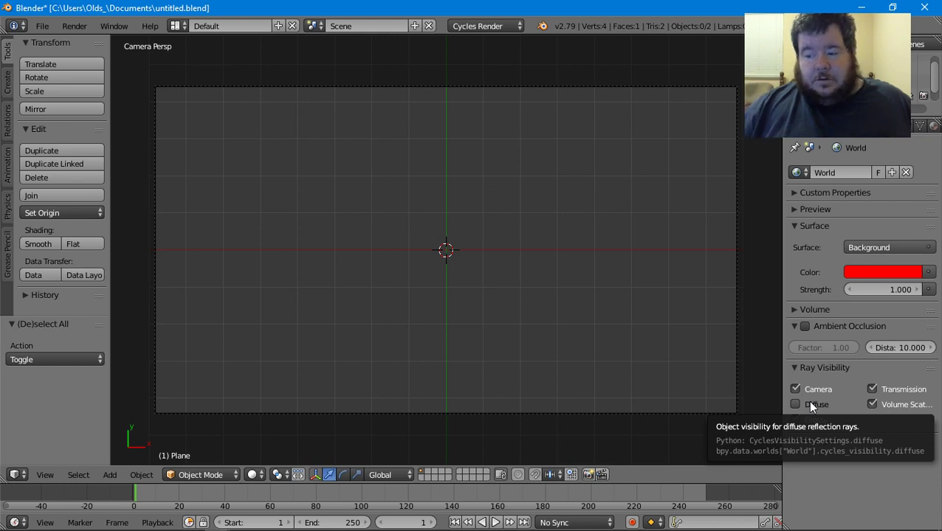
left_click(177, 26)
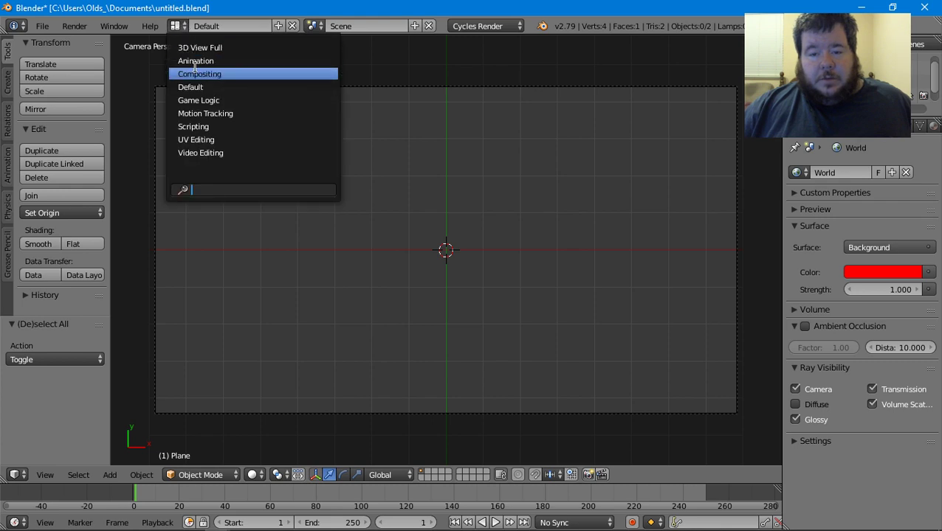
left_click(196, 70)
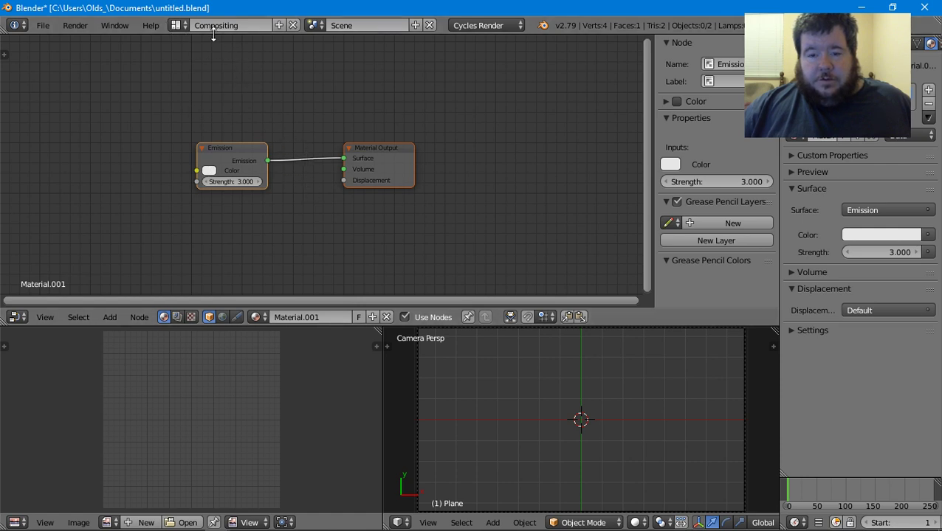
left_click(180, 27)
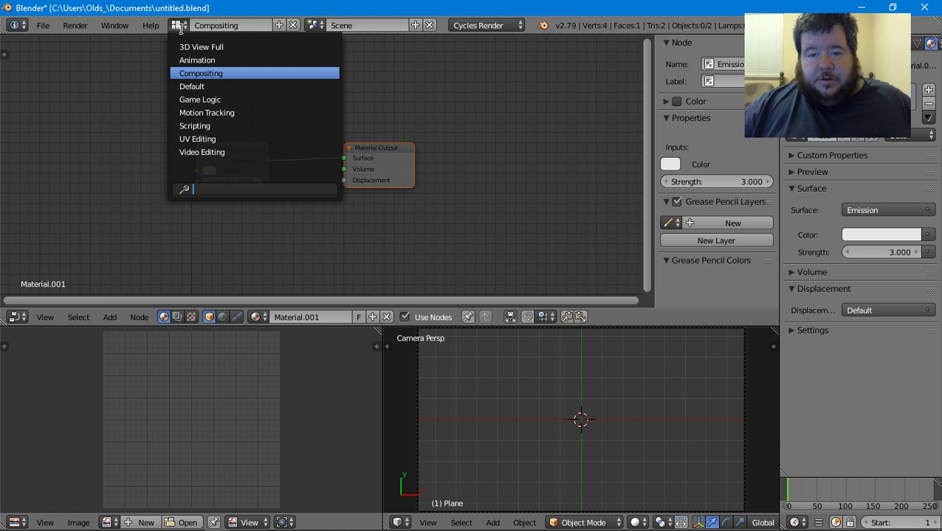
left_click(191, 87)
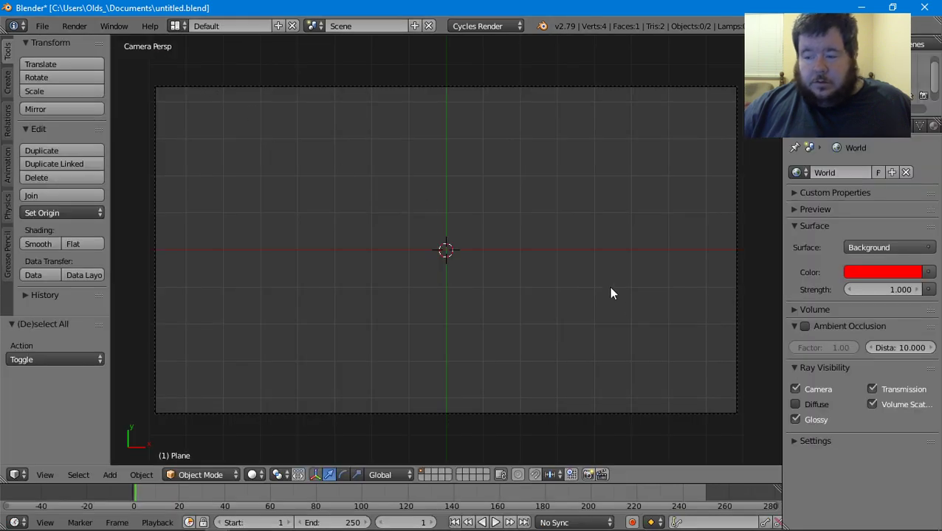
- Turn off the world's Glossy ray visibility, then test-render the current frame, stop it partway and close the render view
left_click(794, 420)
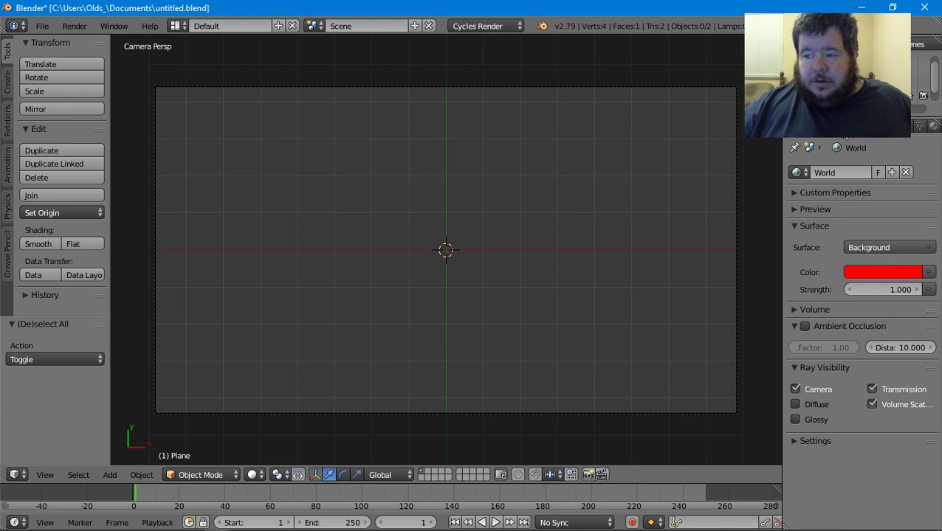
left_click(792, 125)
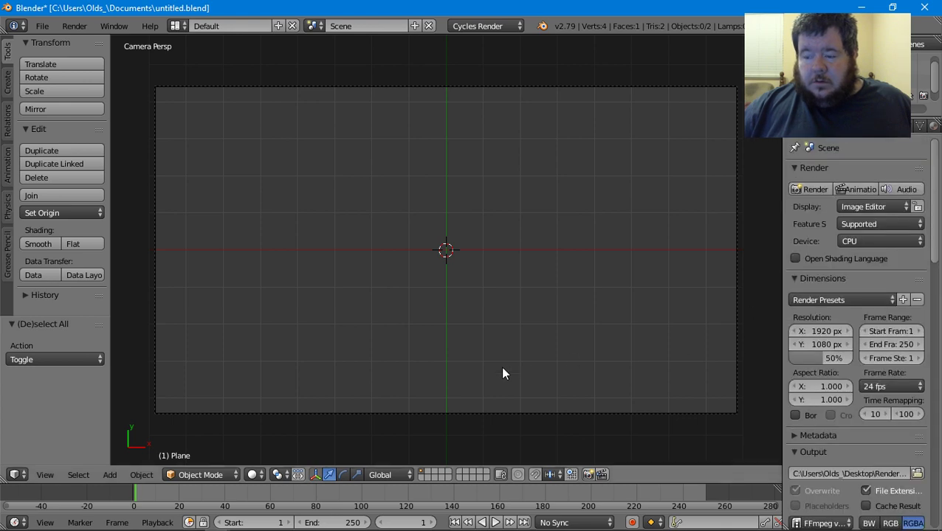
key("F12")
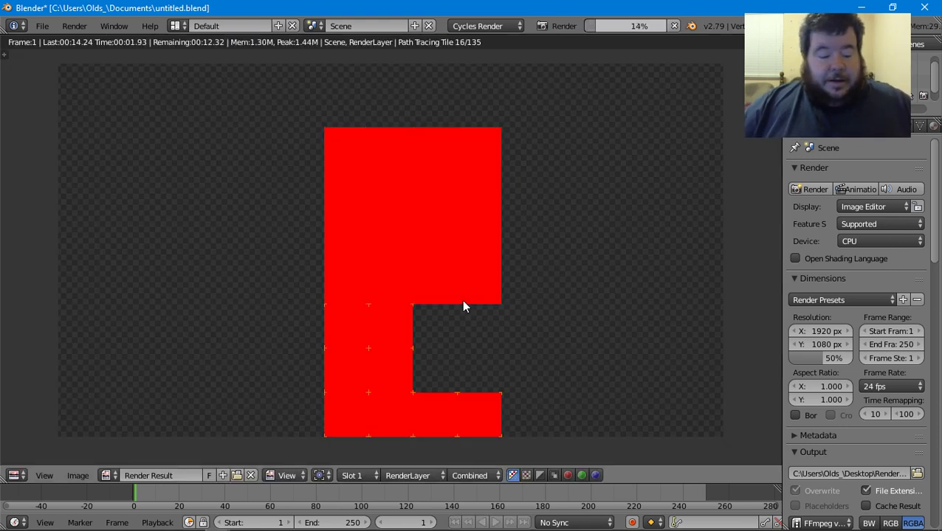
key("Escape")
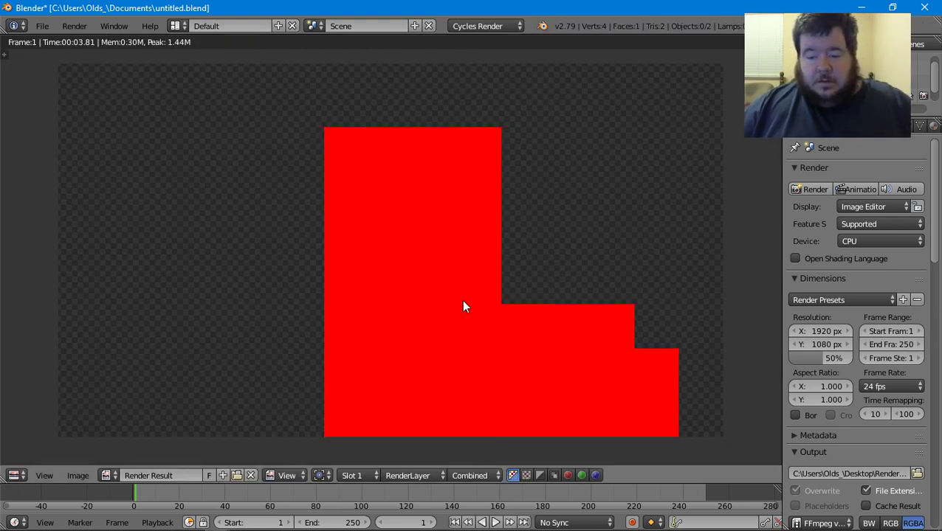
key("Escape")
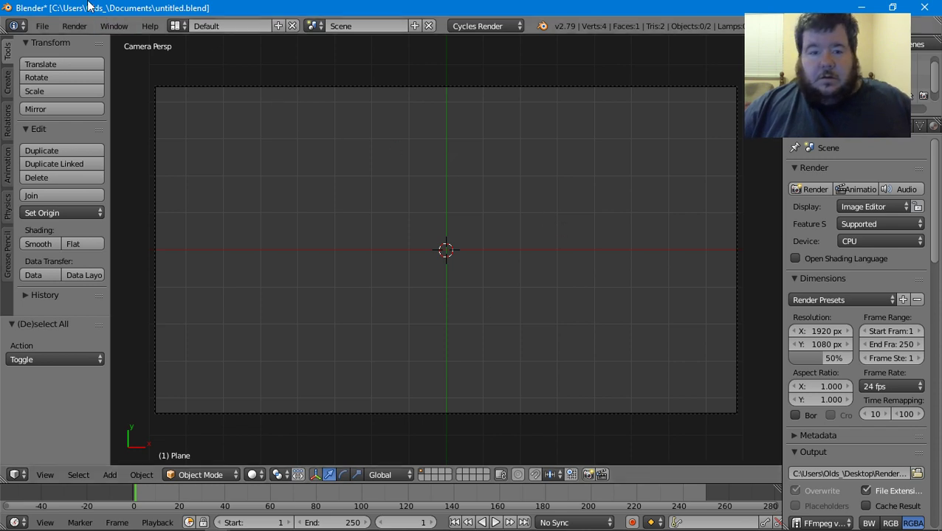
- Save the blend file under its existing name
left_click(42, 26)
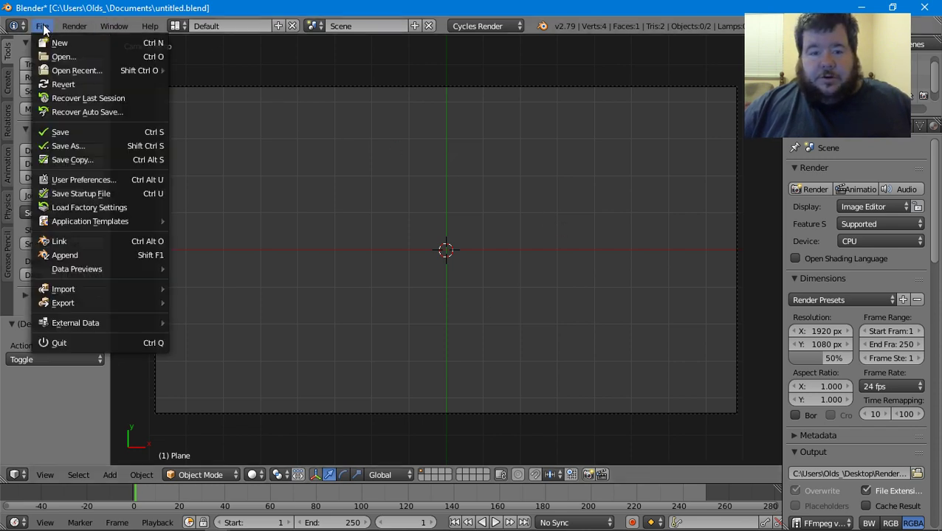
left_click(56, 132)
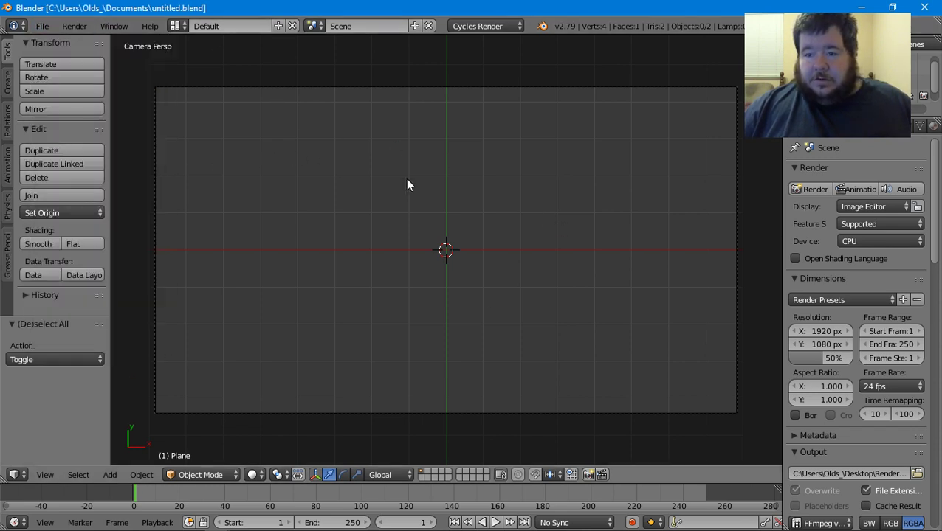
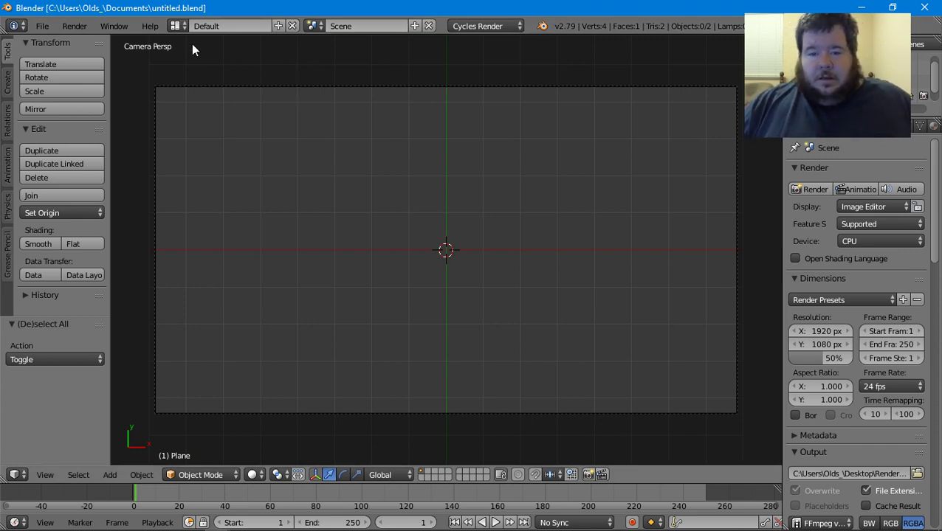
- Switch to the Compositing screen layout and deselect the material nodes
left_click(175, 26)
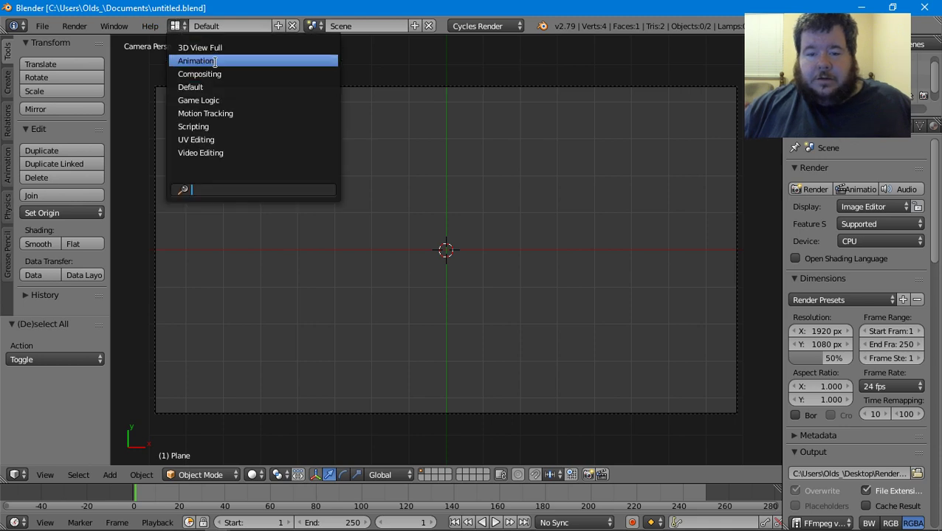
left_click(174, 27)
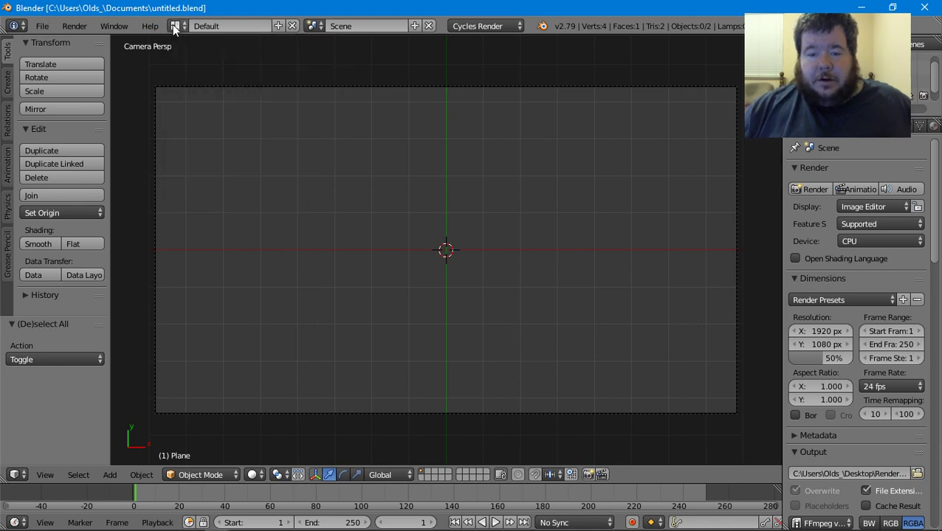
left_click(175, 26)
left_click(185, 75)
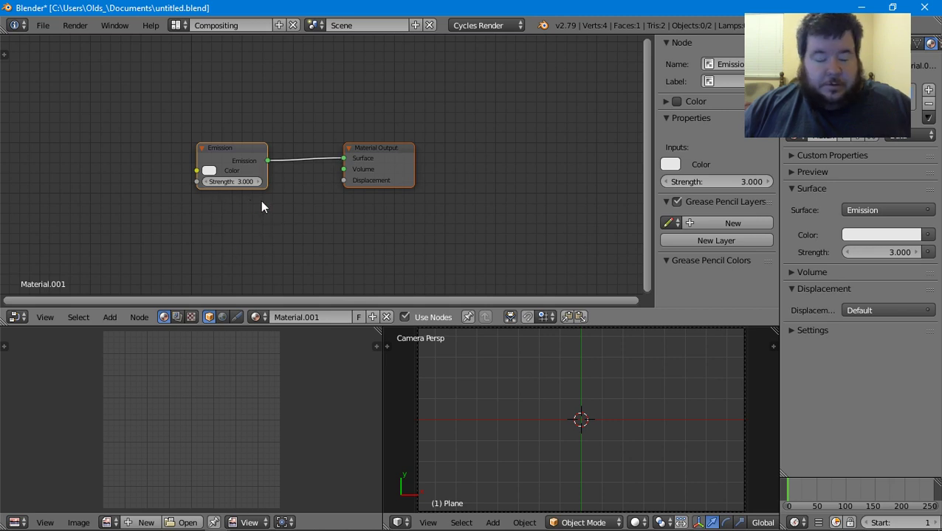
key("a")
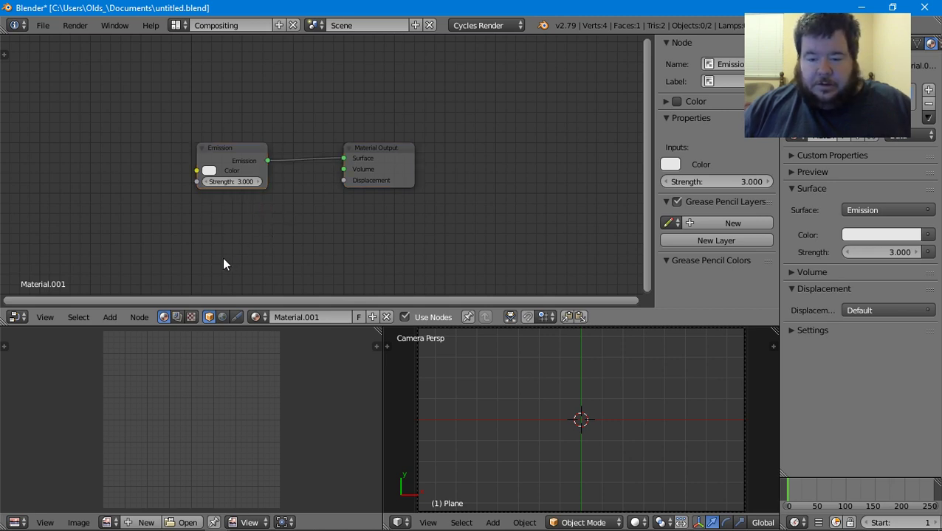
- Enable nodes for the scene's compositing tree and move the Render Layers and Composite nodes further apart
left_click(176, 316)
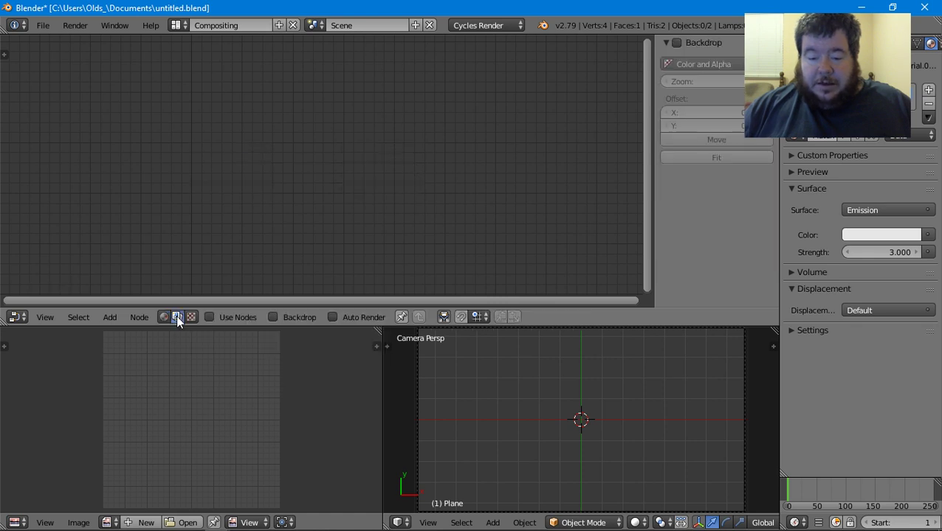
left_click(209, 317)
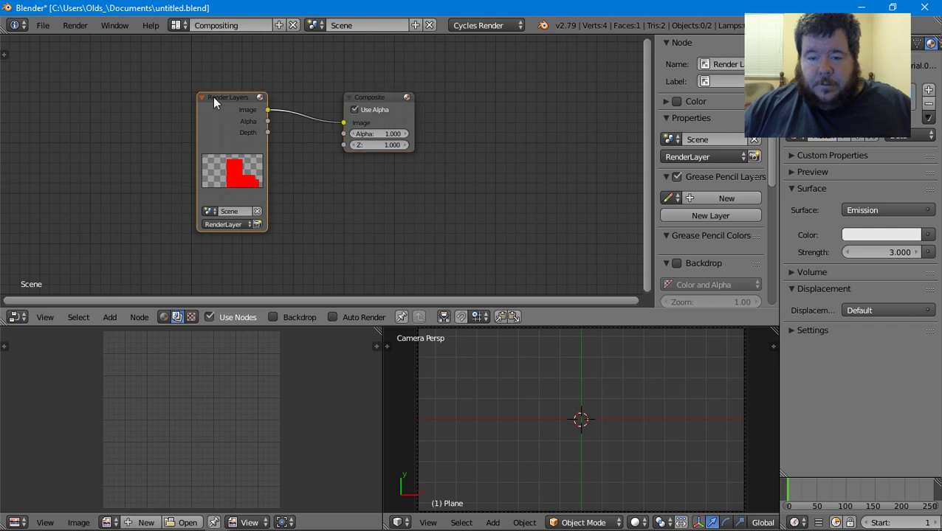
left_click_drag(212, 96, 162, 78)
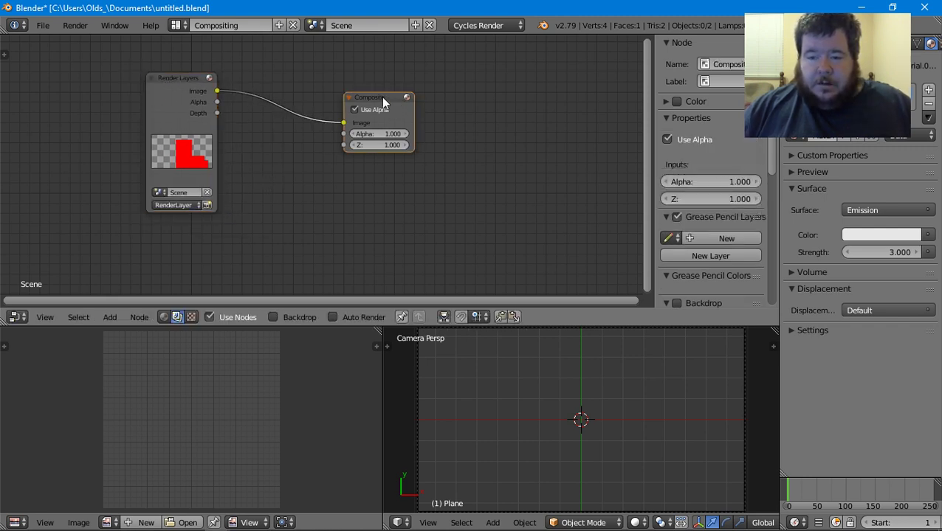
left_click_drag(381, 96, 449, 134)
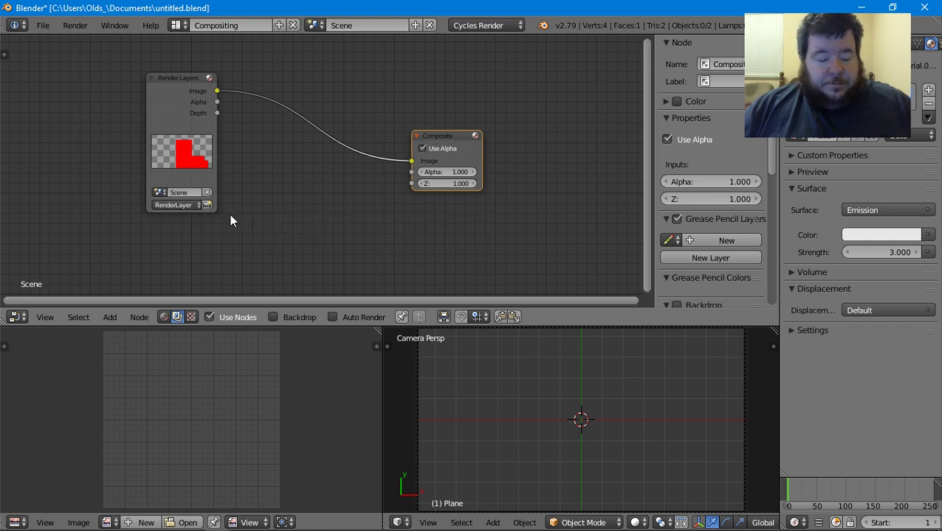
- Switch to the overlay project's window and examine its compositing node tree in the Compositing layout
key("alt+Tab")
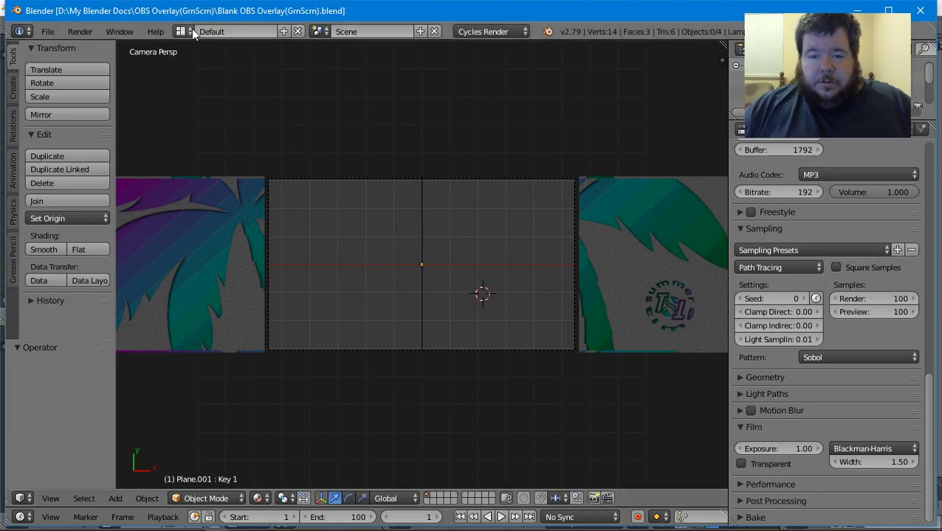
left_click(181, 31)
left_click(184, 78)
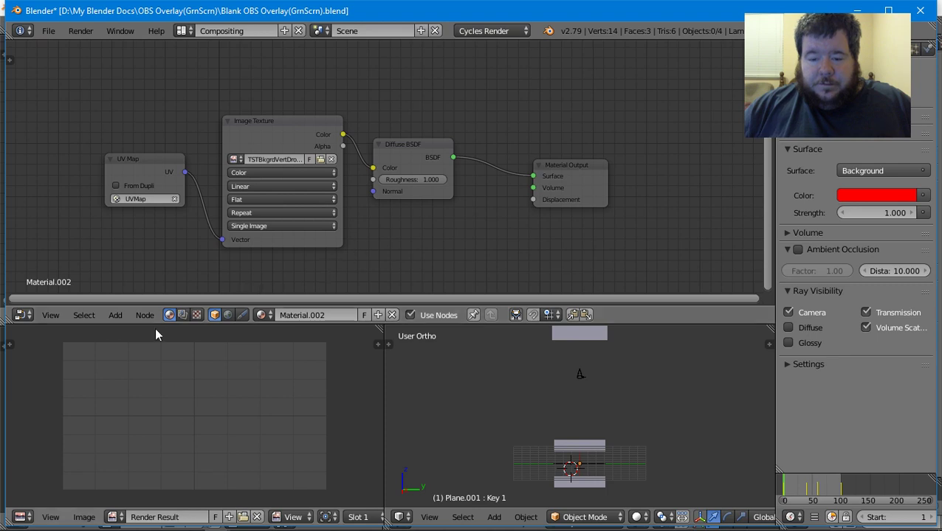
left_click(183, 315)
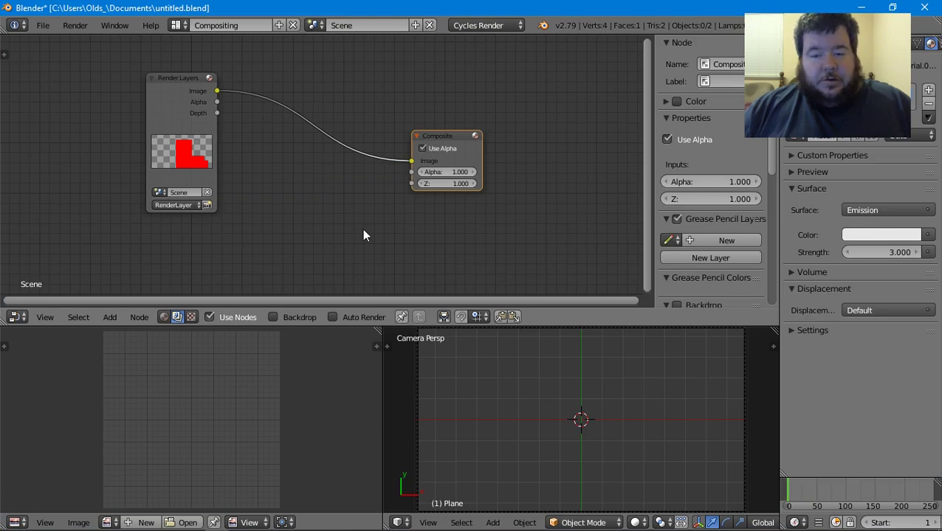
- Try inserting a Chroma Key matte node on the link between the Render Layers and Composite nodes
key("shift+a")
mouse_move(357, 252)
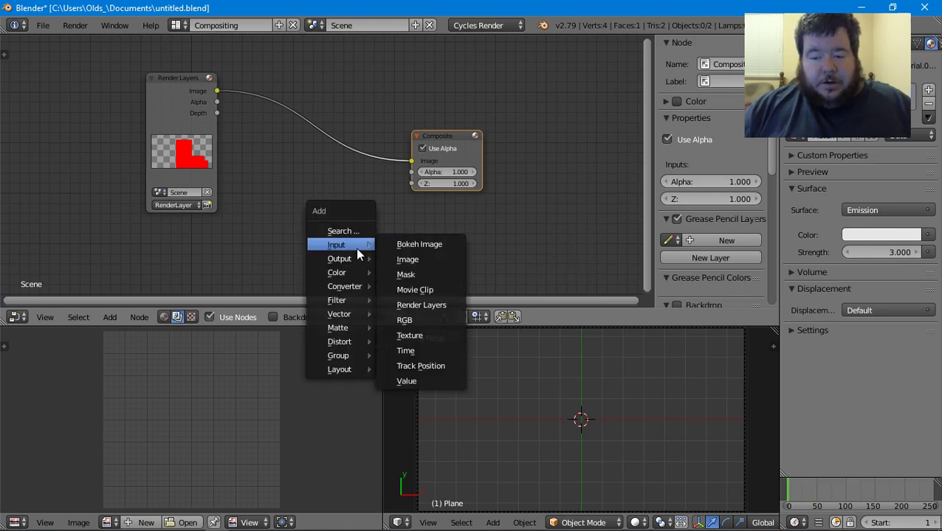
mouse_move(350, 280)
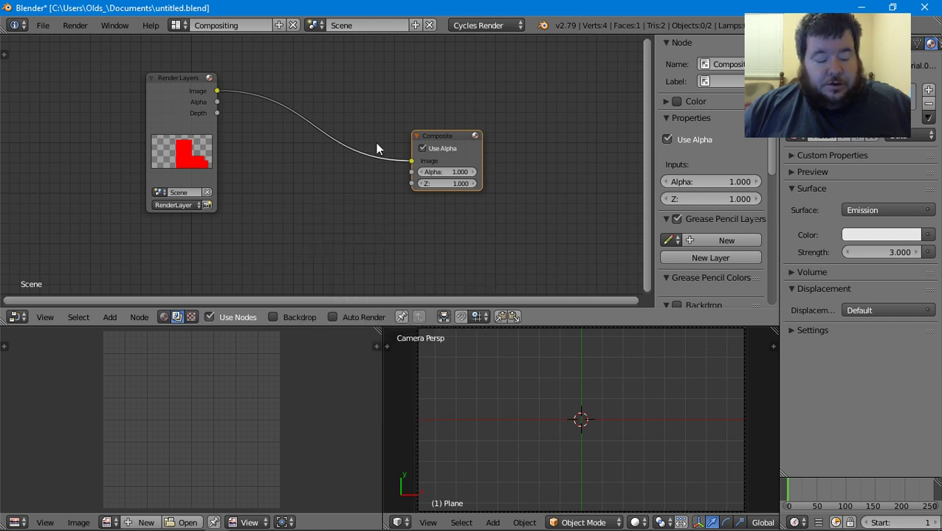
key("shift+a")
mouse_move(360, 181)
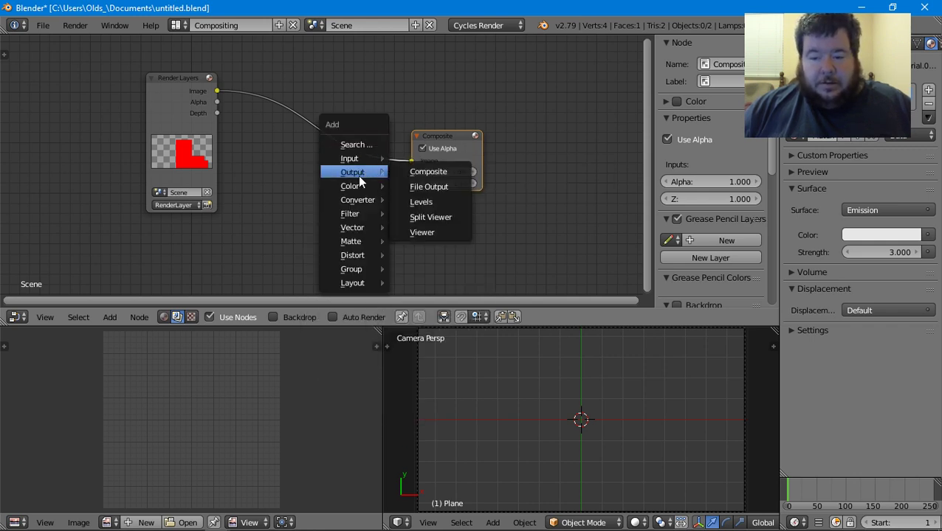
mouse_move(359, 201)
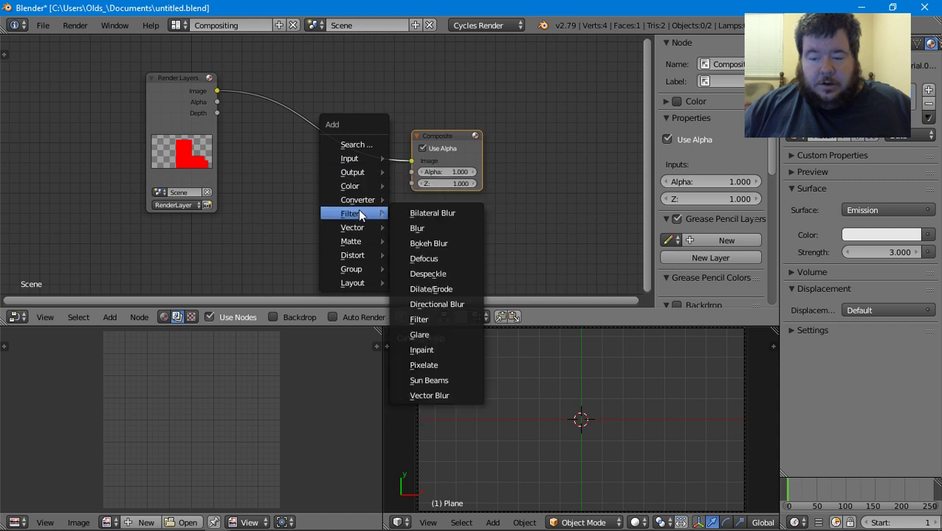
mouse_move(360, 231)
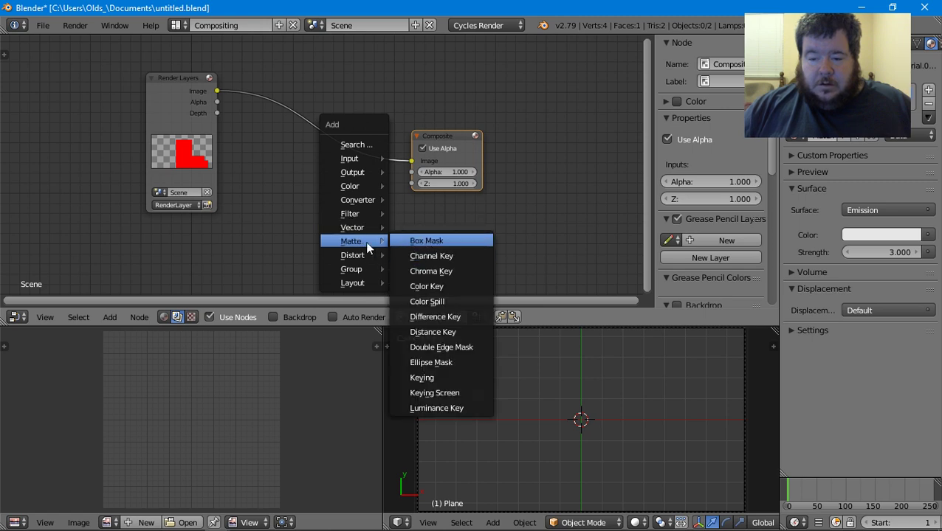
left_click(422, 275)
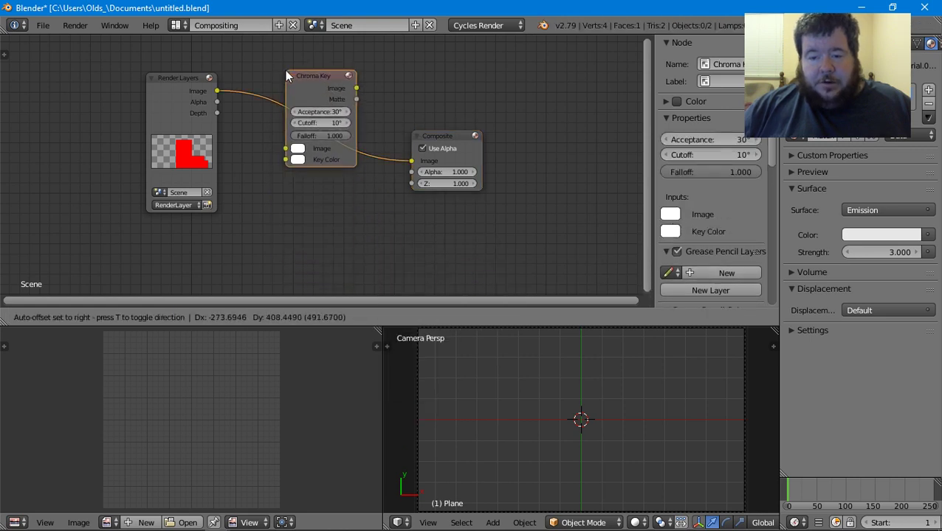
left_click(284, 94)
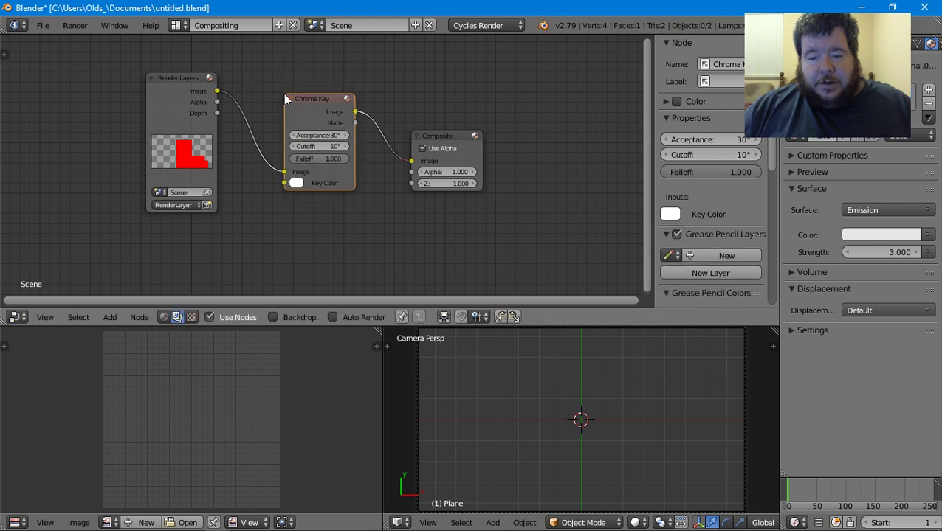
key("ctrl+z")
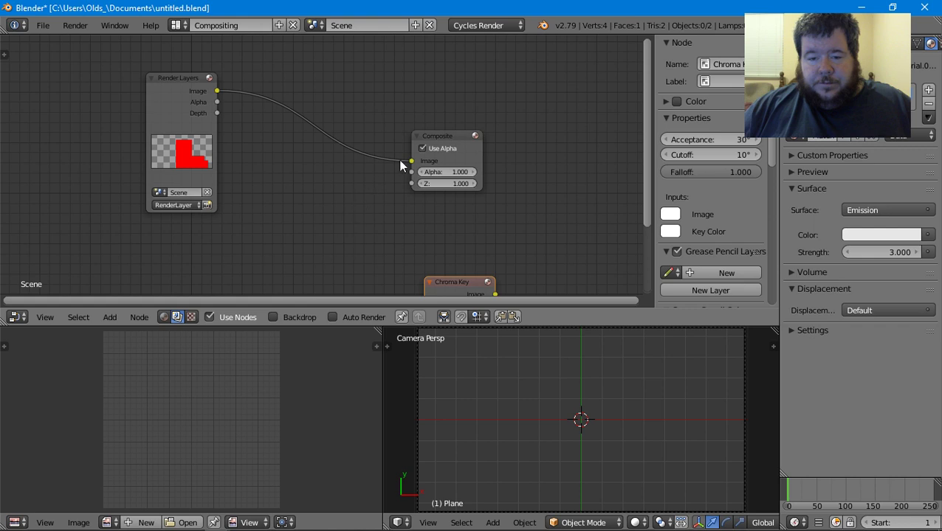
key("ctrl+z")
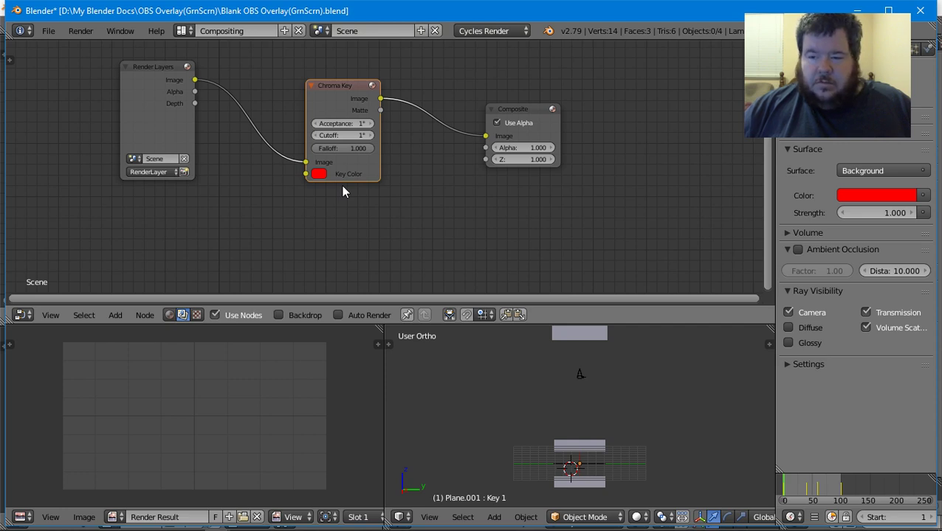
- Switch to the overlay project's window and delete its Chroma Key node, leaving Render Layers linked directly to Composite
key("alt+Tab")
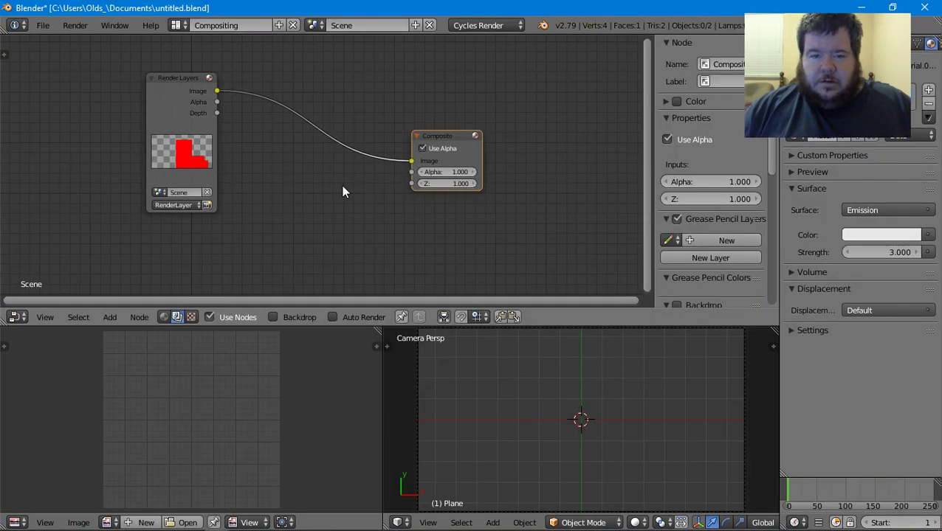
key("alt+Tab")
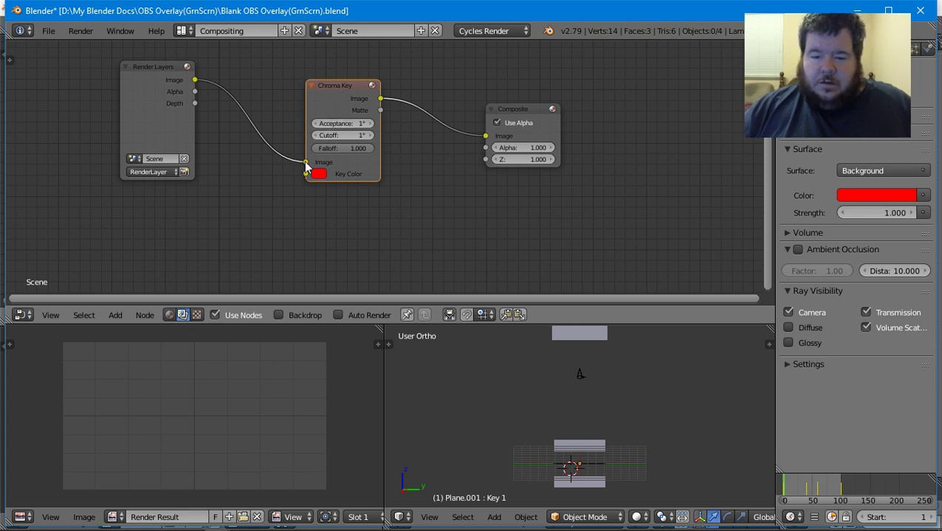
left_click_drag(299, 162, 496, 135)
left_click_drag(341, 87, 307, 183)
key("x")
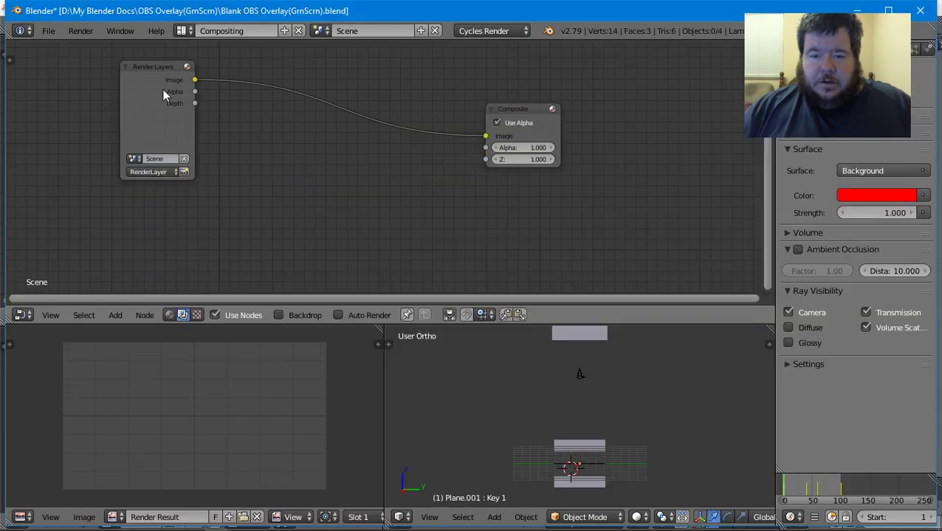
- Check the overlay project's material nodes, return to its compositing tree and reposition the Render Layers and Composite nodes
left_click(169, 315)
left_click(169, 315)
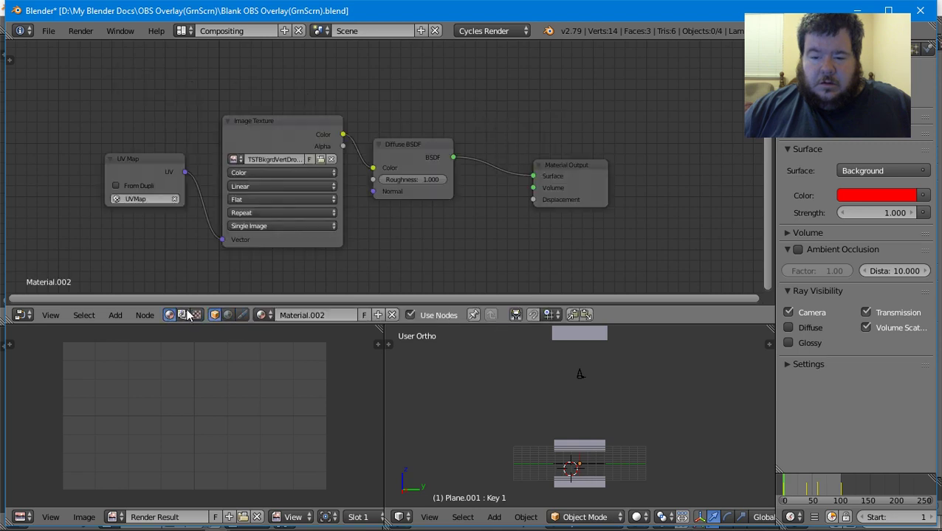
left_click(185, 315)
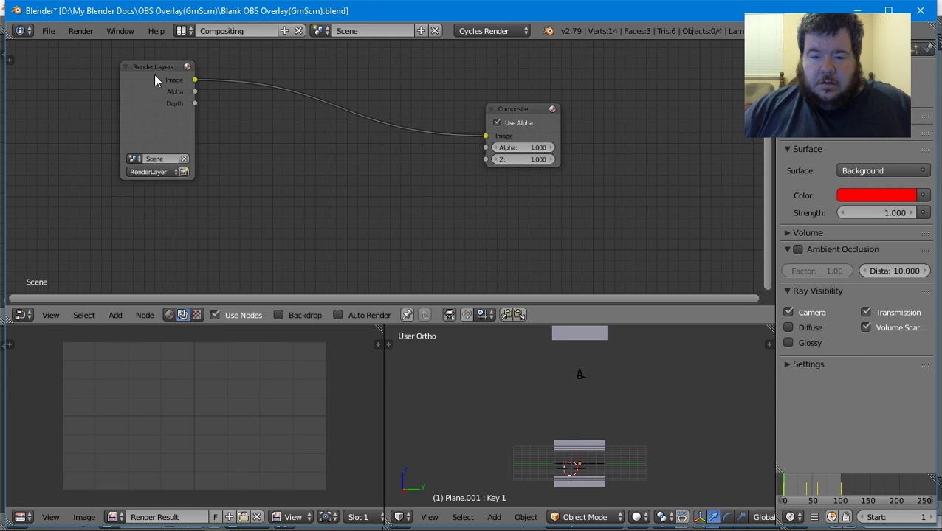
left_click_drag(155, 79, 240, 109)
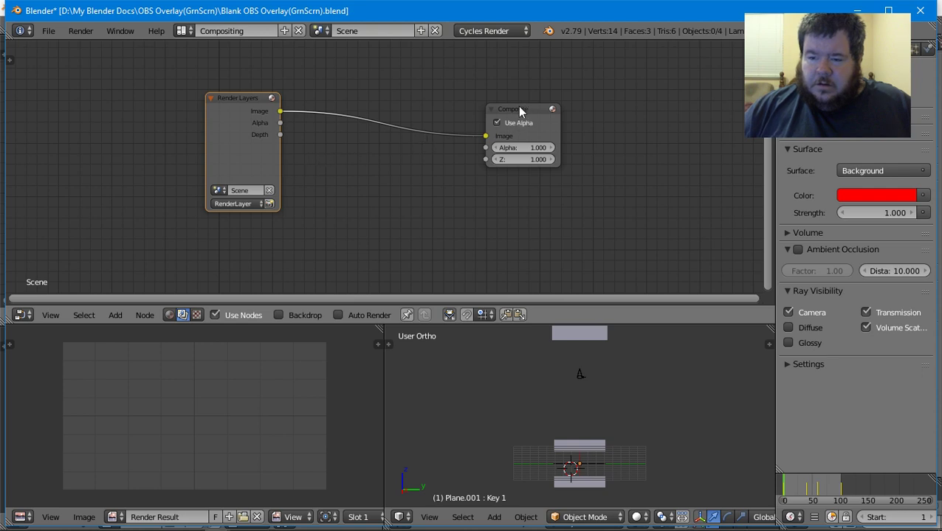
left_click_drag(520, 110, 537, 129)
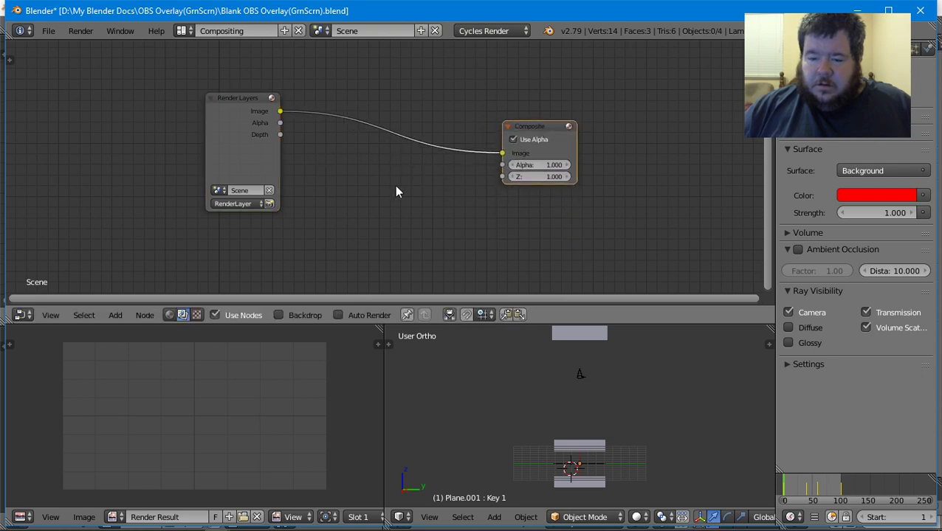
- Show the overlay project's material nodes again and close the project without saving its changes
left_click(167, 315)
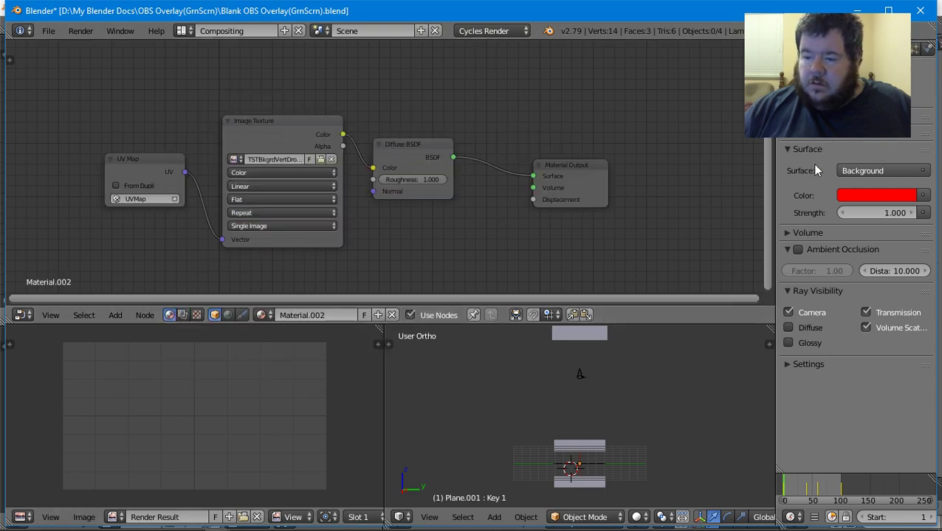
key("a")
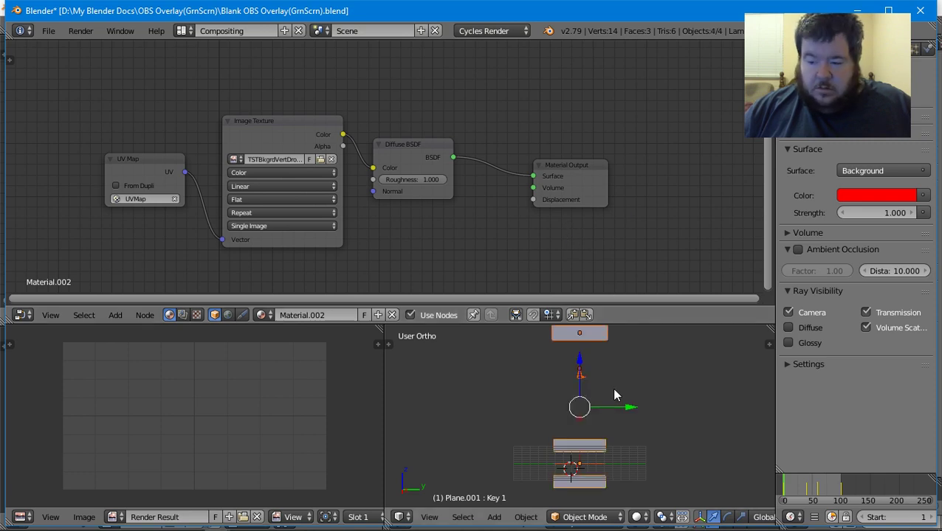
key("a")
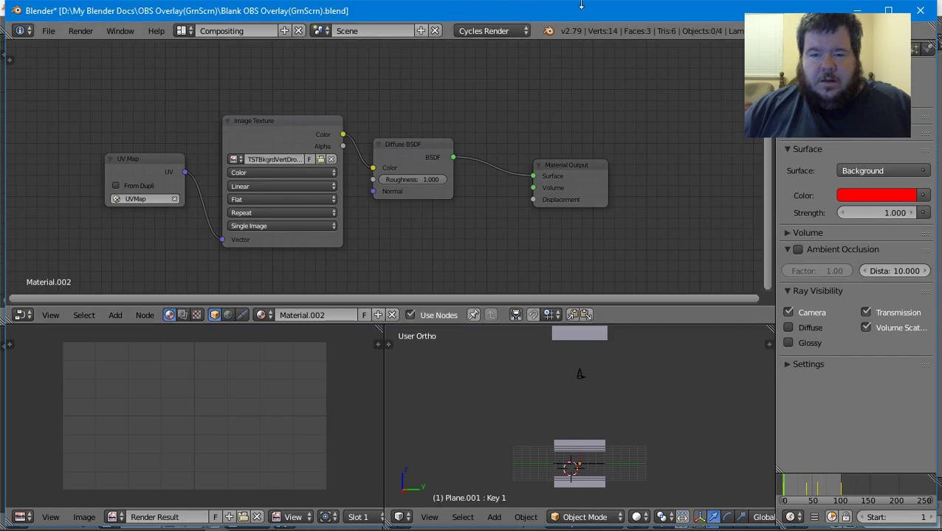
left_click(919, 11)
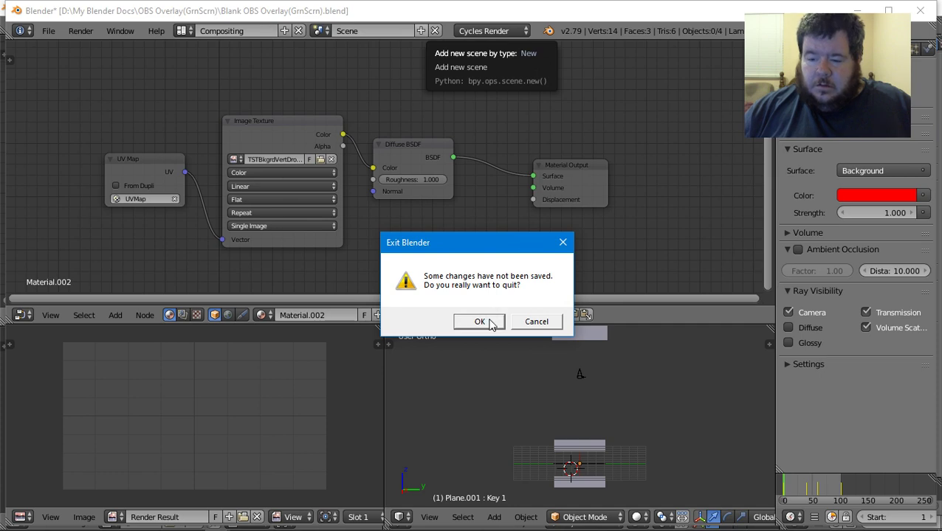
left_click(479, 322)
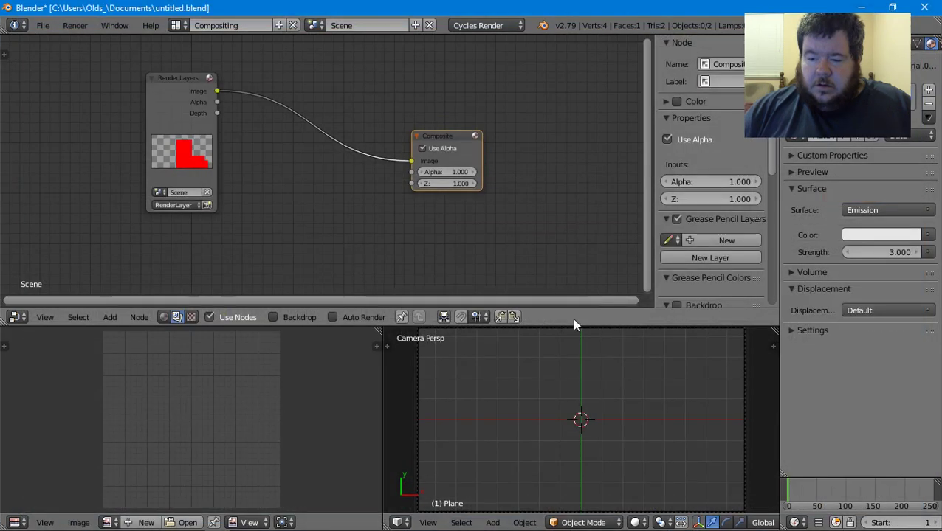
- Reopen Blank OBS Overlay(GrnScrn).blend from its folder and display its compositing node tree in the Compositing layout
key("alt+Tab")
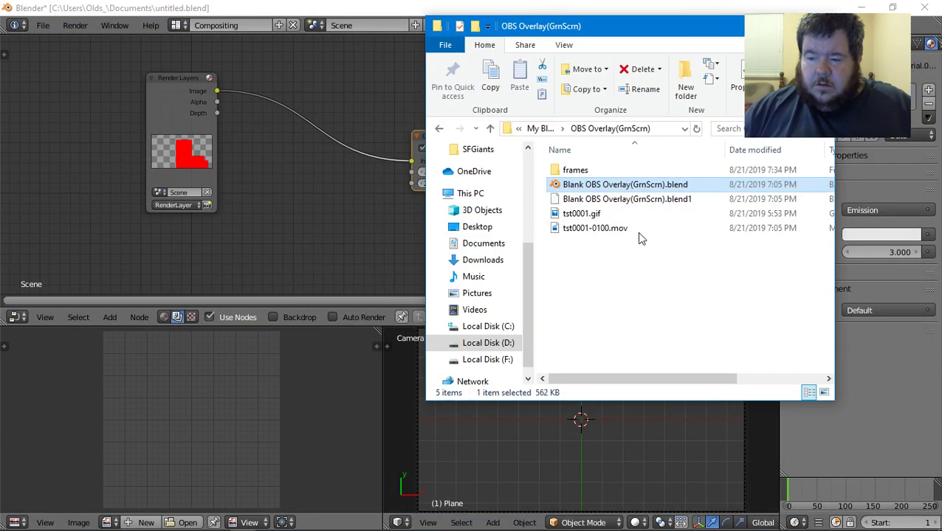
double_click(649, 190)
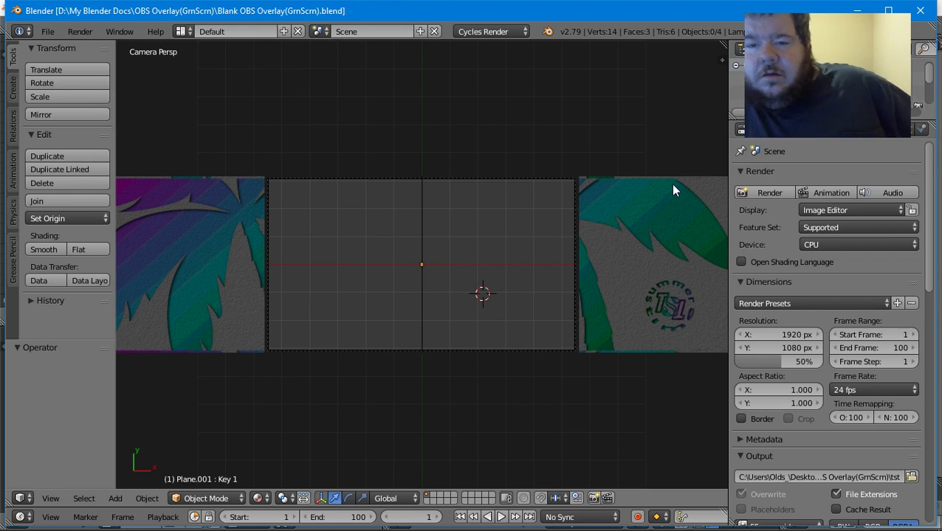
left_click(190, 32)
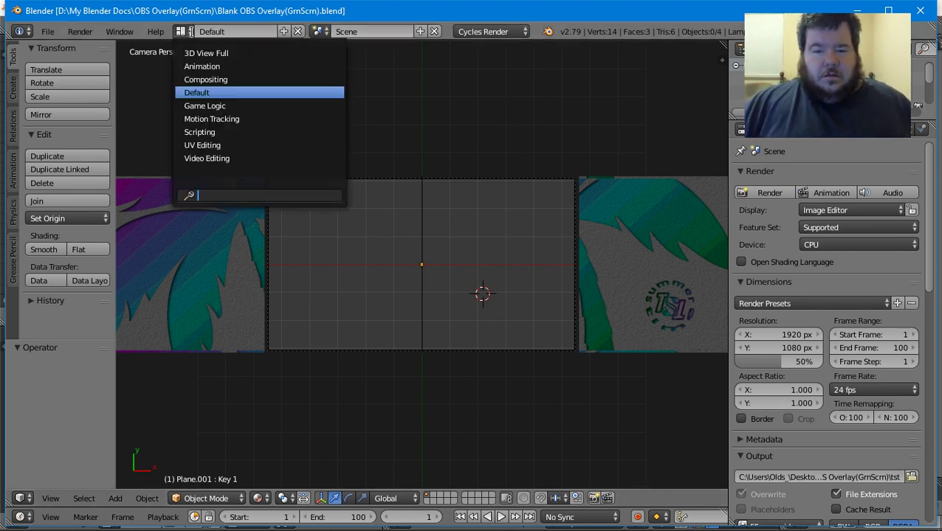
left_click(206, 90)
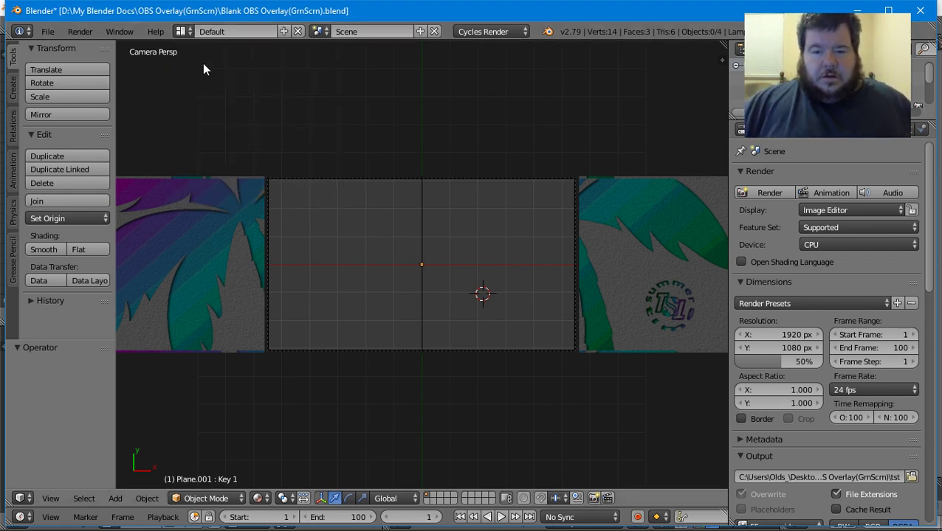
left_click(189, 31)
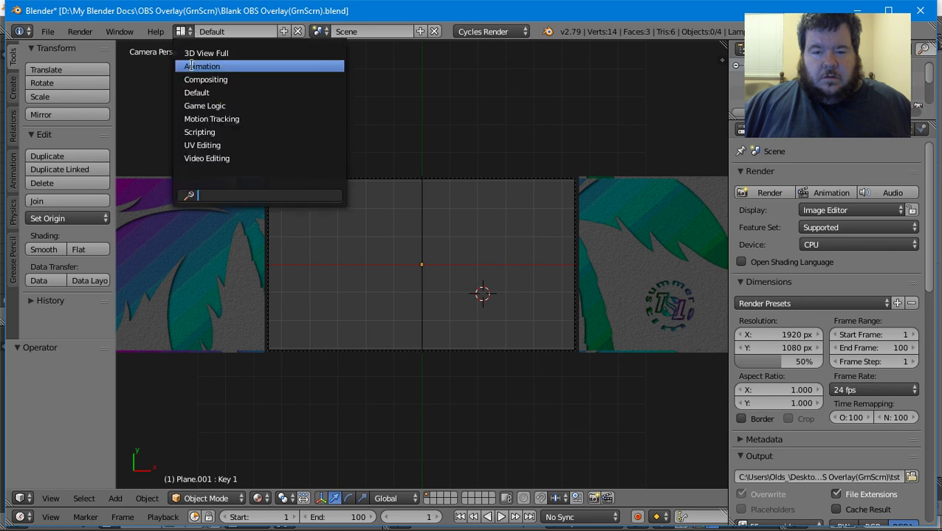
left_click(202, 76)
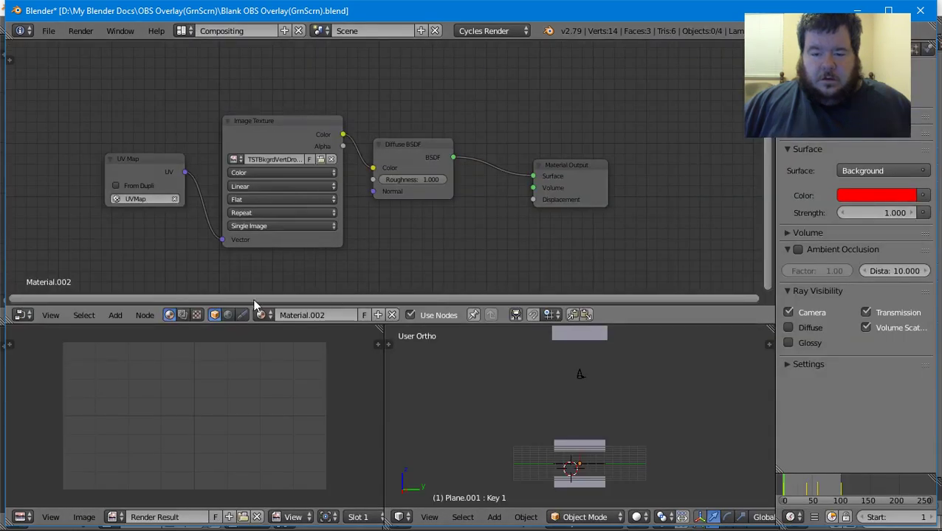
left_click(182, 315)
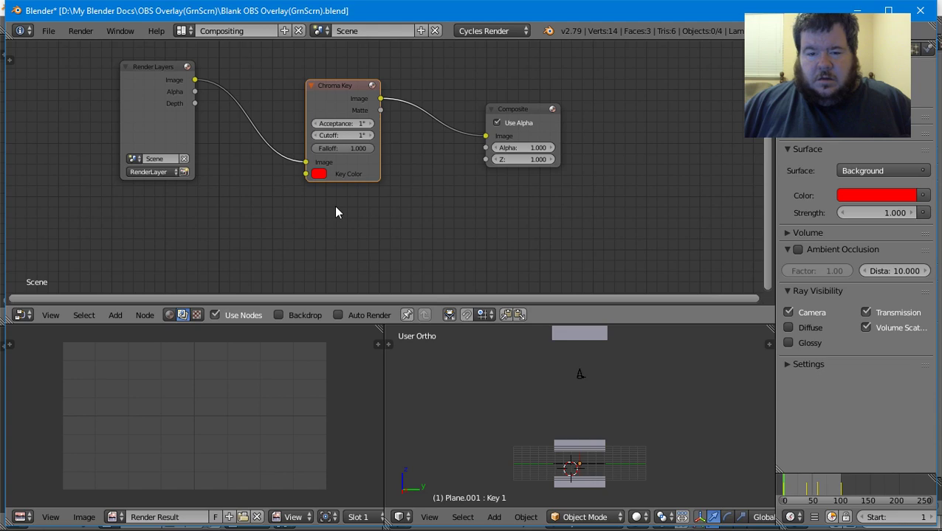
- Return to the untitled.blend window and insert a Chroma Key matte node between the Render Layers and Composite nodes
key("alt+Tab")
key("alt+Tab")
key("alt+Tab")
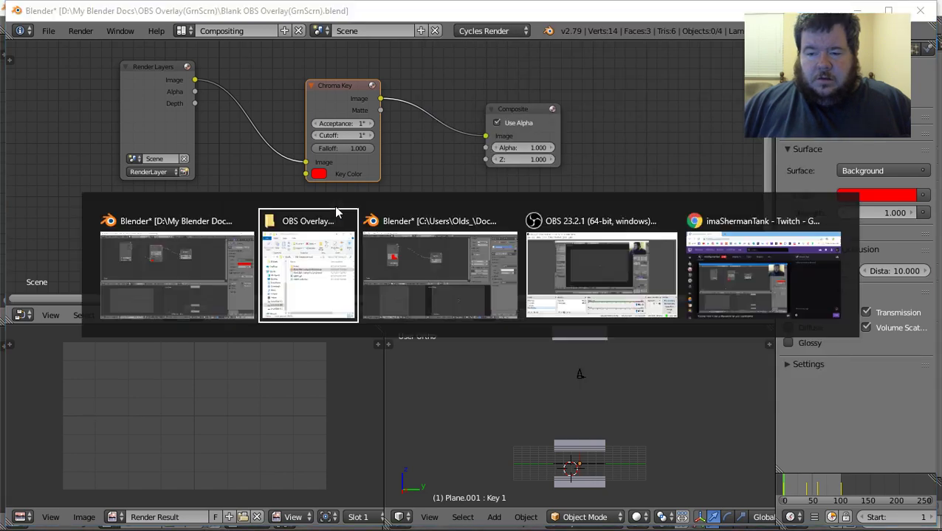
key("alt+Tab")
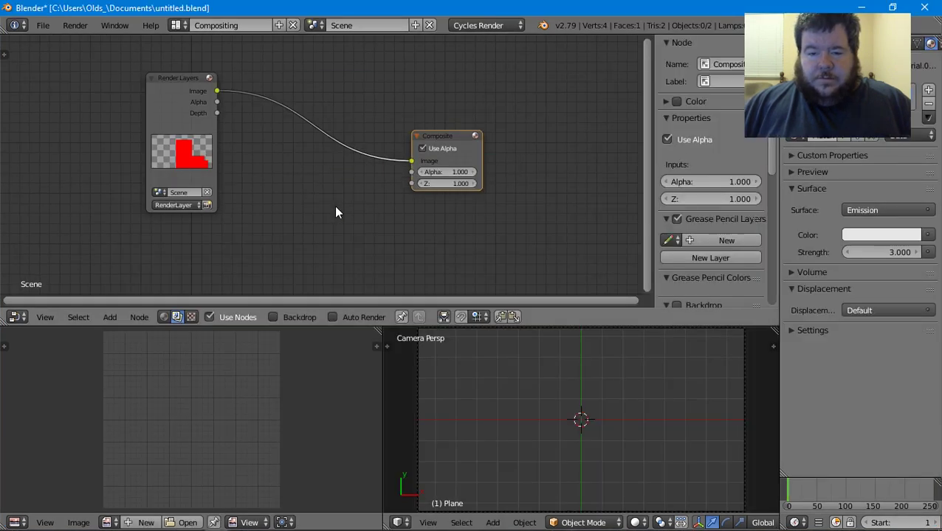
key("alt+Tab")
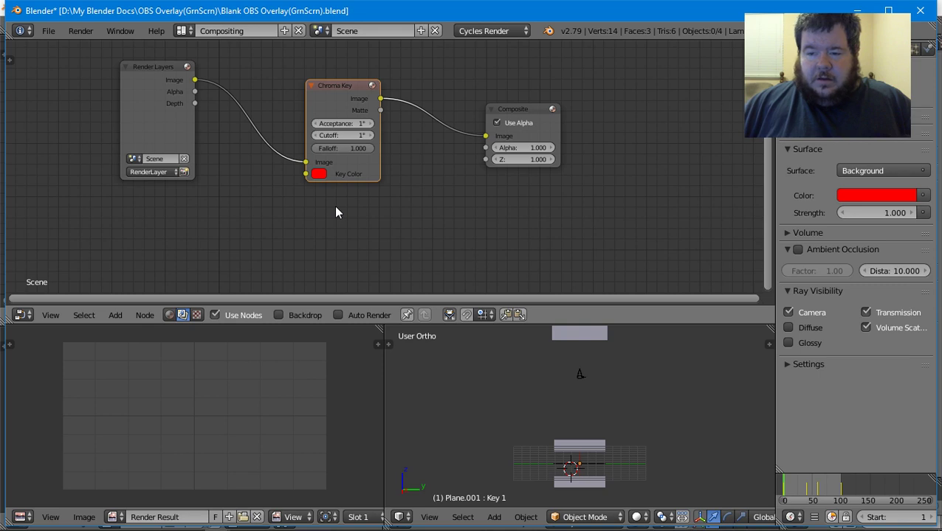
key("alt+Tab")
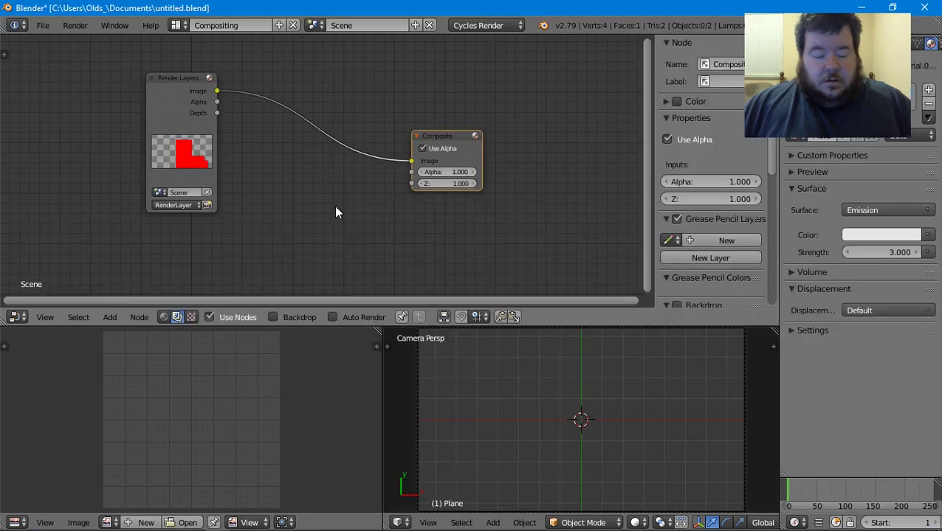
key("shift+a")
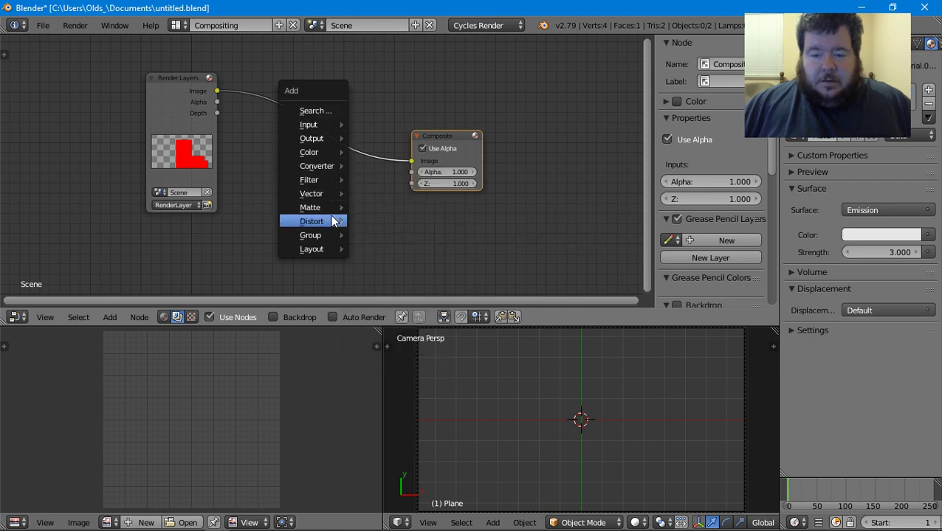
mouse_move(333, 222)
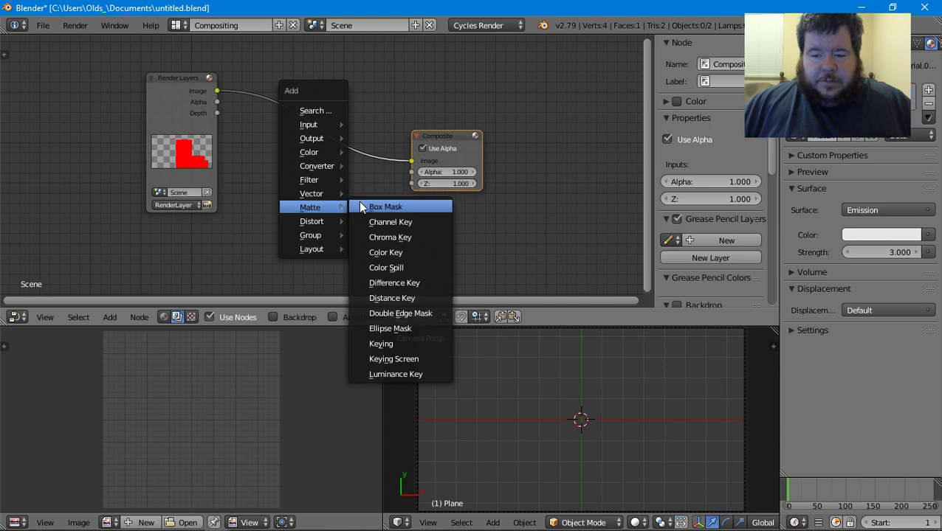
left_click(386, 236)
left_click(275, 76)
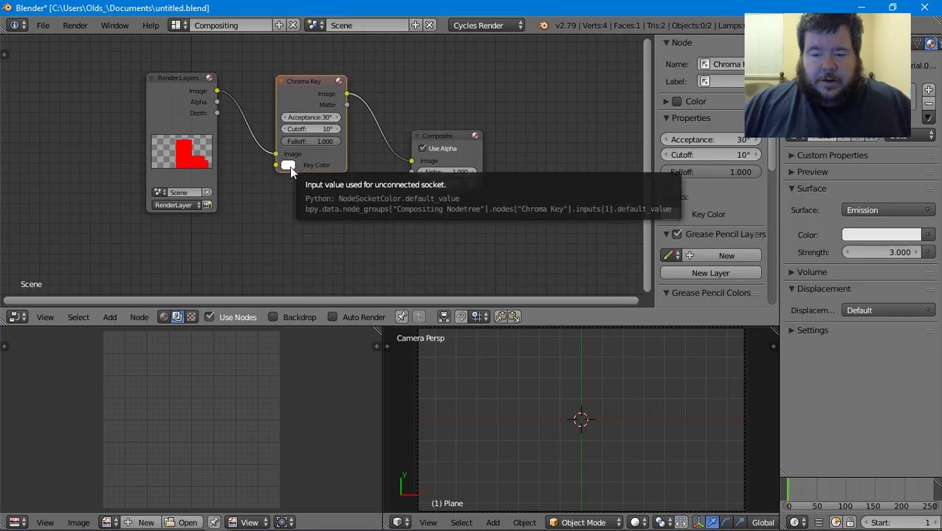
- Set the Chroma Key node's key color to pure red to match the rendered background
left_click(289, 166)
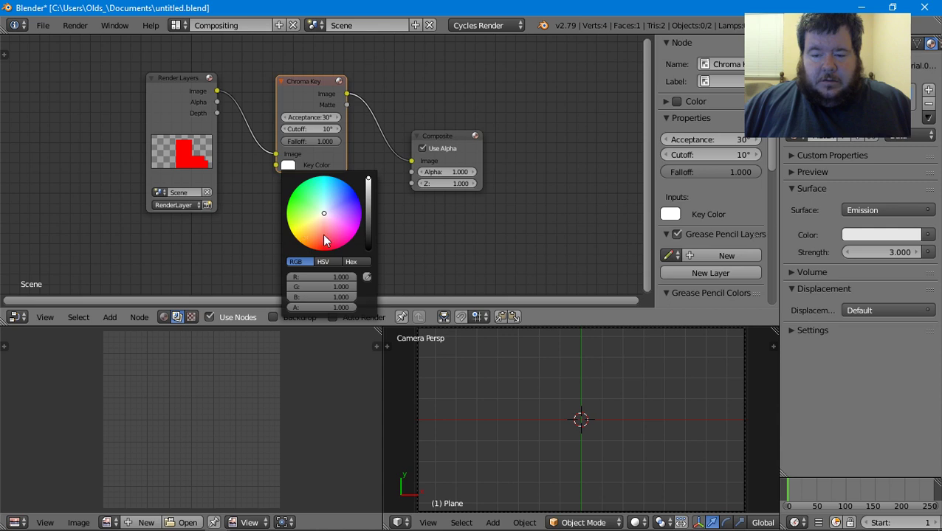
left_click_drag(322, 233, 327, 251)
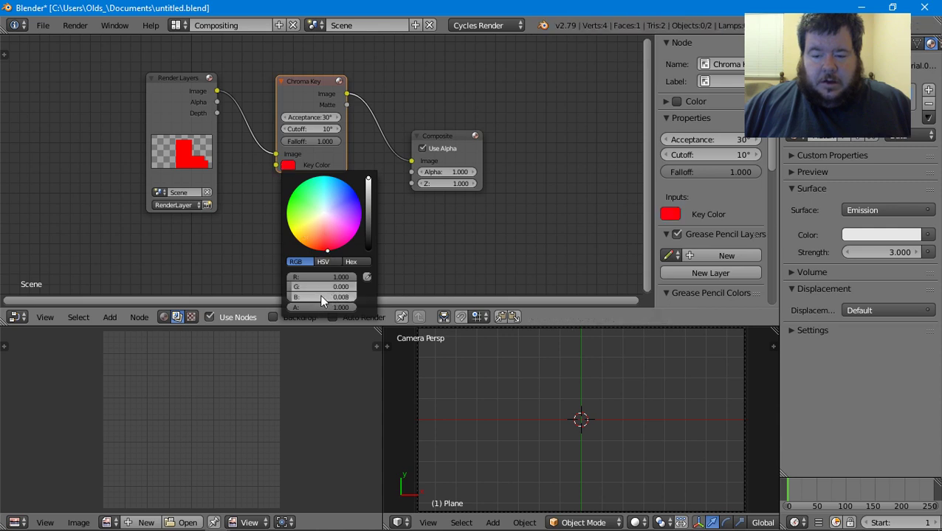
left_click_drag(319, 295, 310, 295)
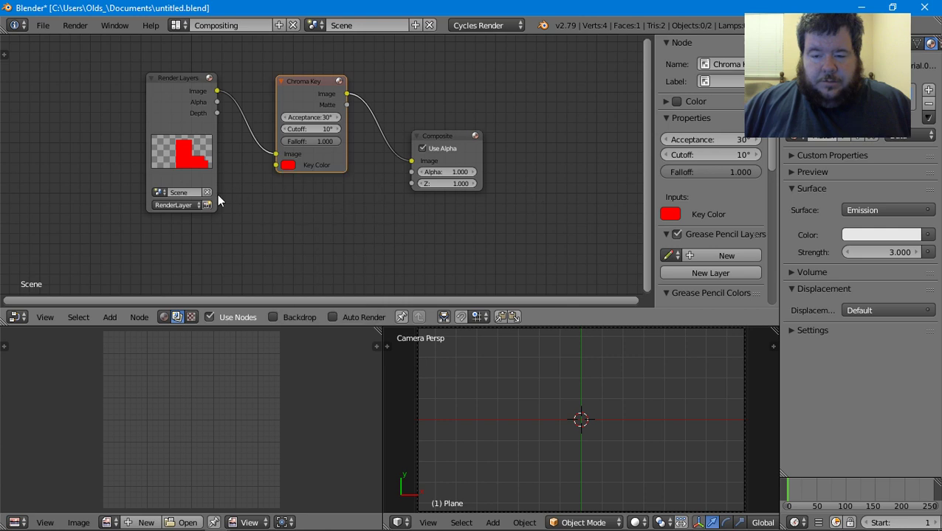
left_click(292, 165)
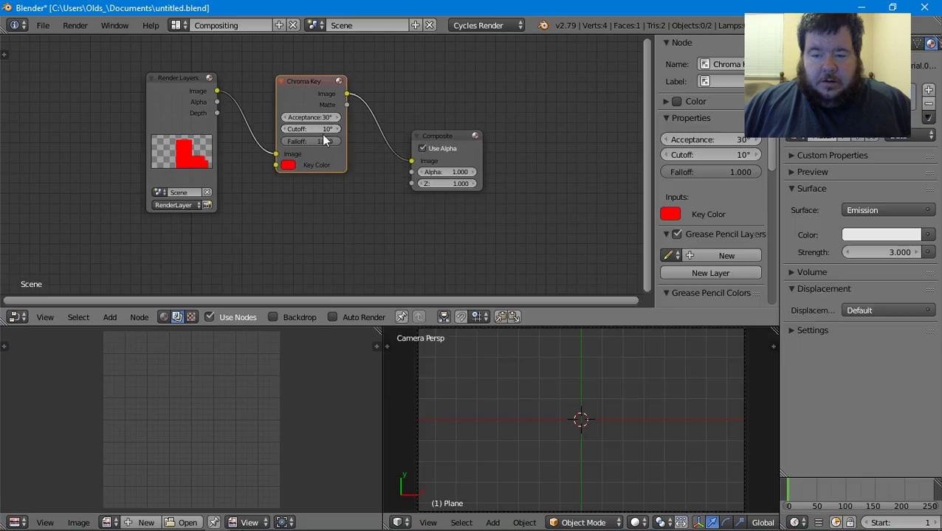
- Set the Chroma Key node's acceptance and cutoff to 1° and its falloff to 1.0
left_click(319, 116)
key("Return")
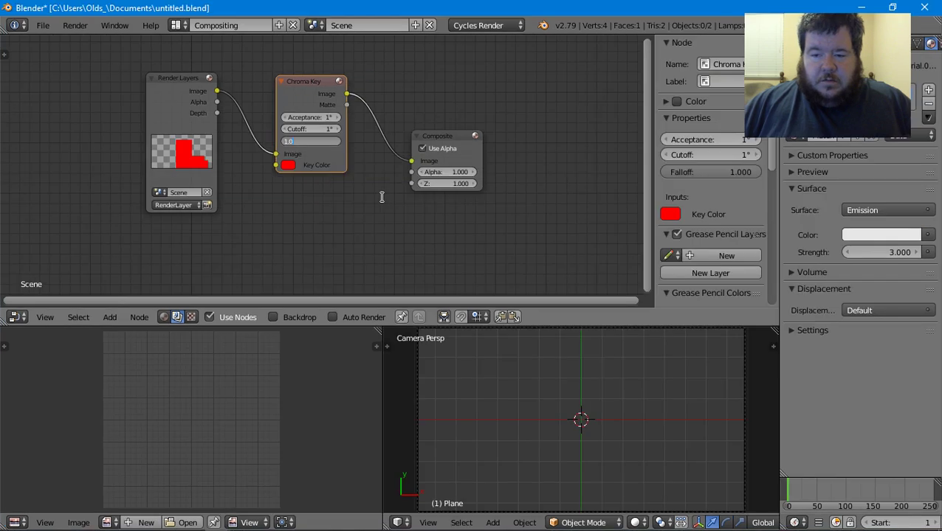
key("Return")
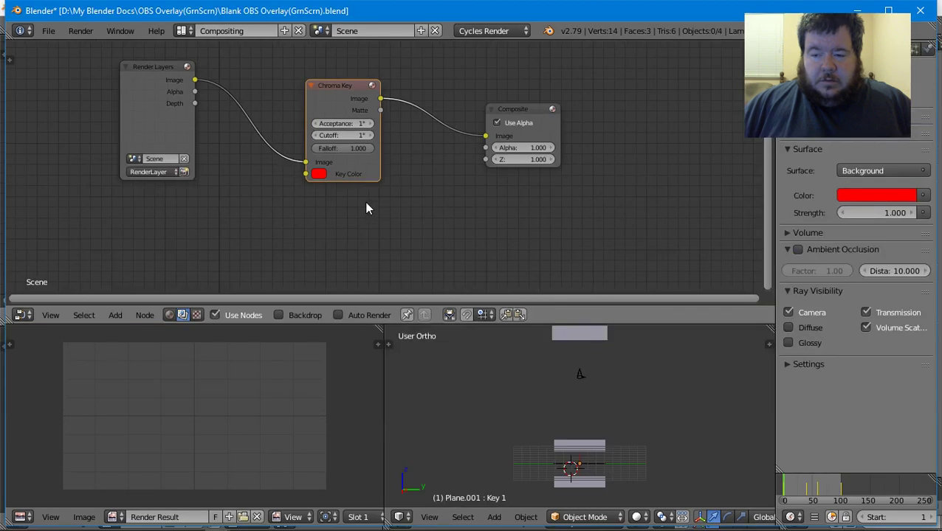
- Compare the Chroma Key settings with those in Blank OBS Overlay(GrnScrn).blend and close that project without saving its changes
key("alt+Tab")
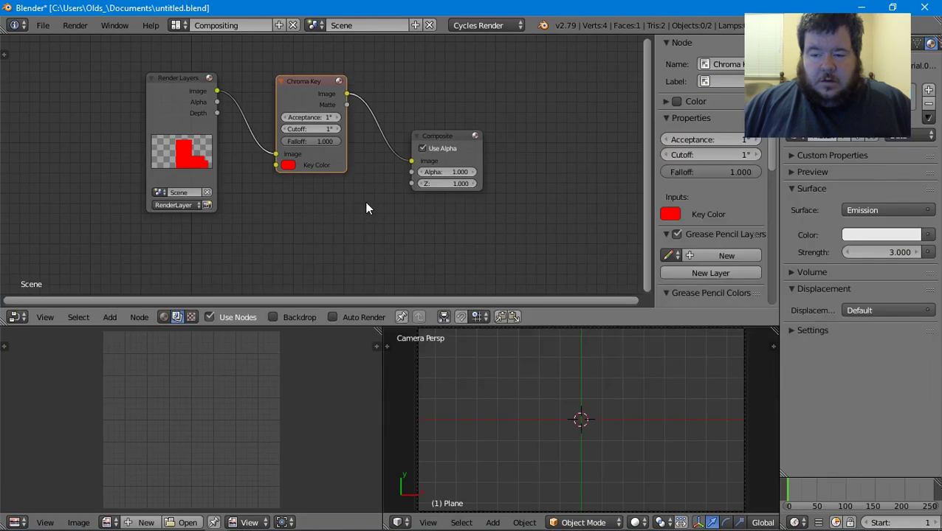
key("alt+Tab")
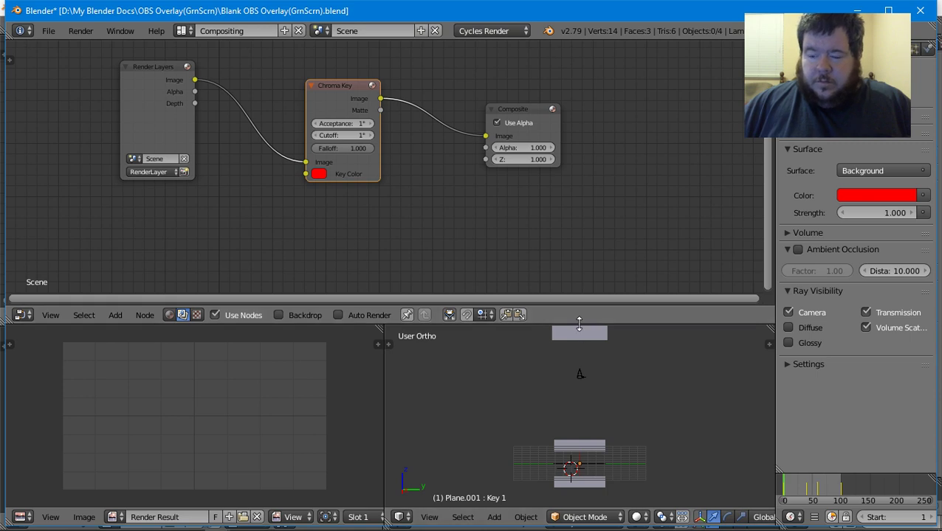
left_click(48, 31)
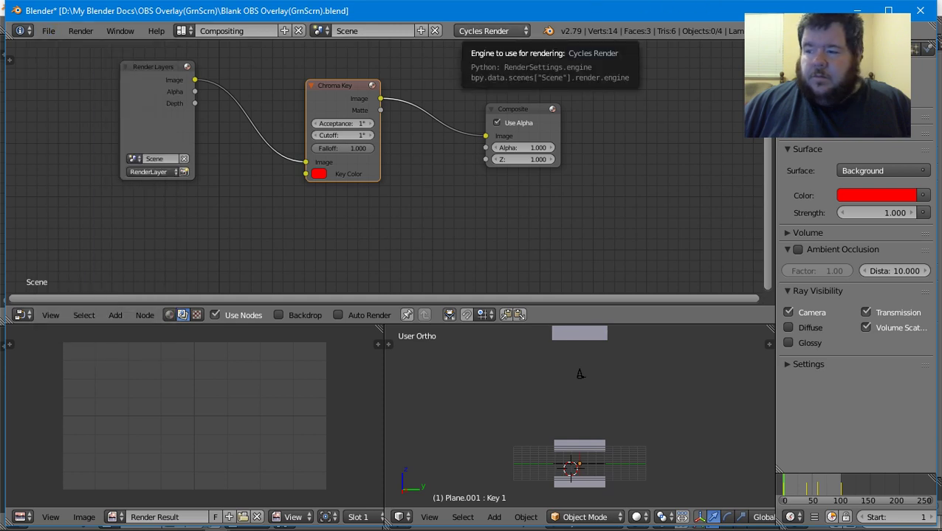
left_click(919, 10)
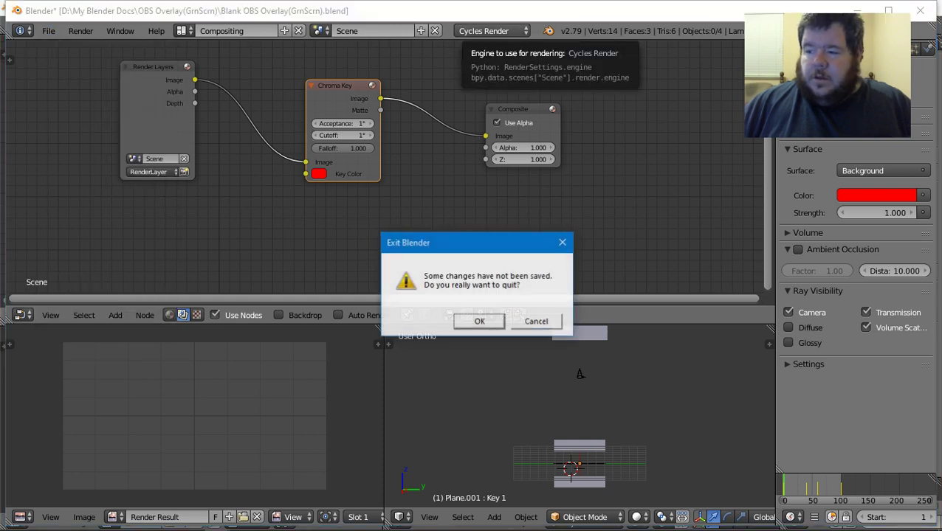
left_click(480, 322)
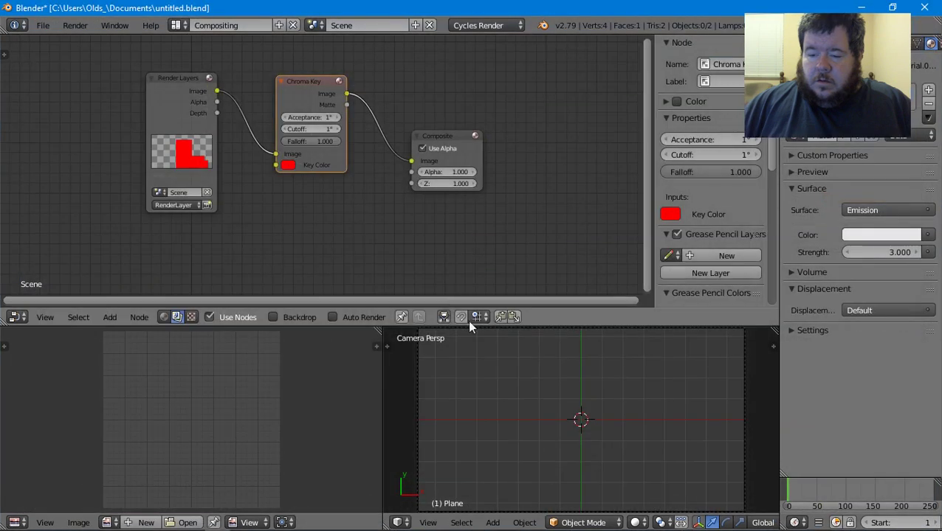
- Return untitled.blend to the Default screen layout and save the file
left_click(171, 27)
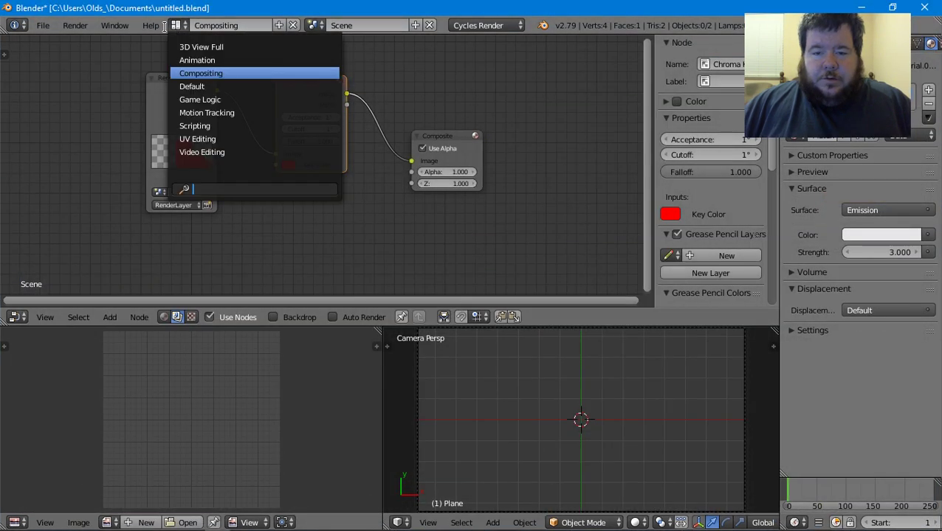
left_click(223, 86)
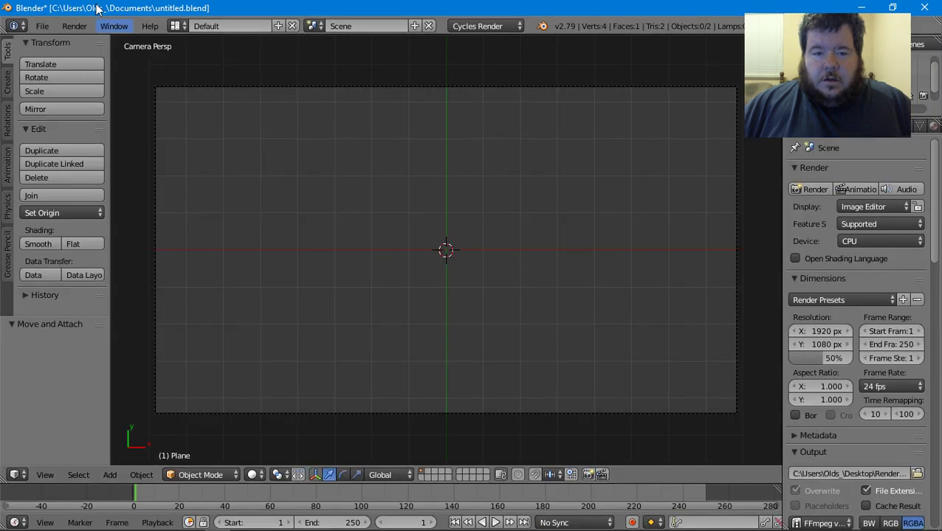
left_click(44, 26)
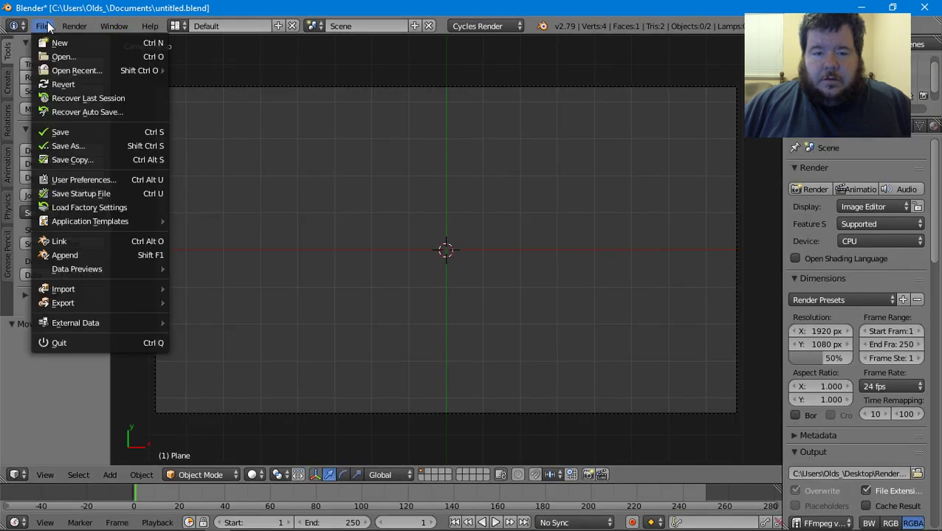
left_click(50, 132)
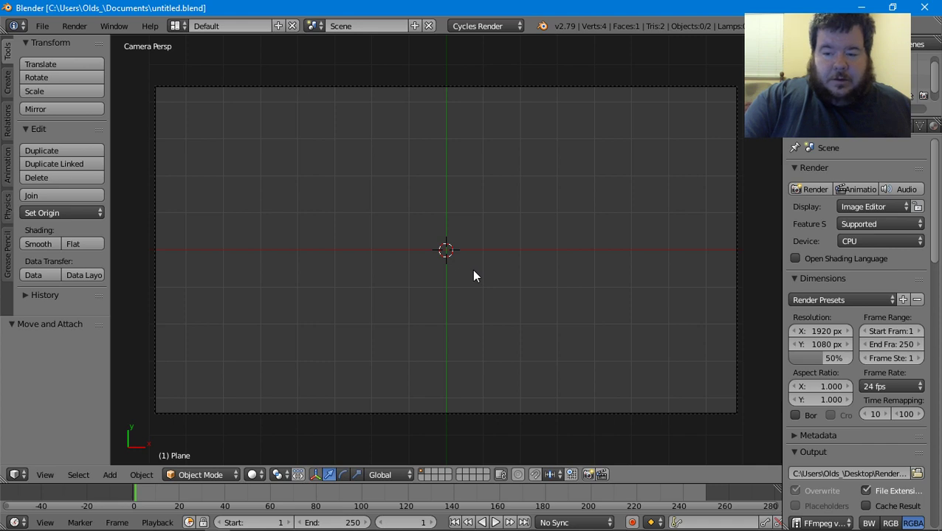
- Render the current frame to check the chroma-keyed output and return to the camera view
key("F12")
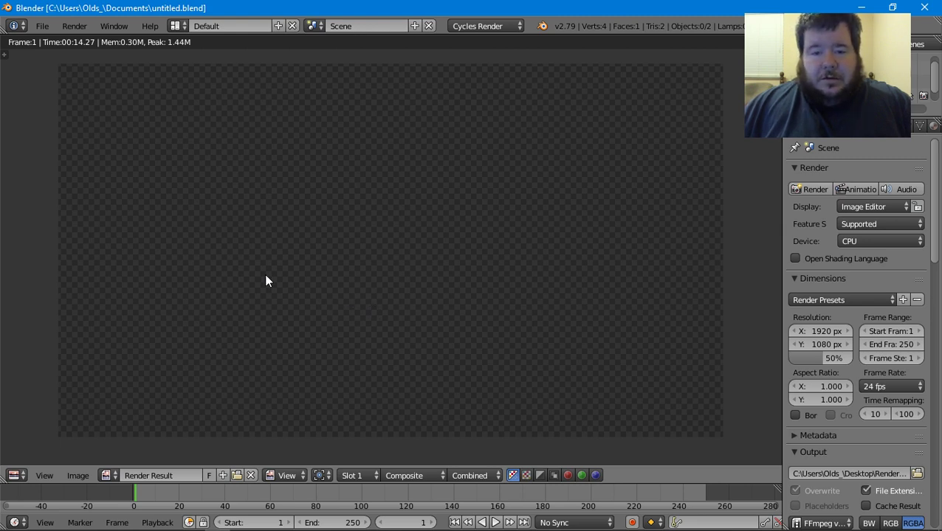
key("Escape")
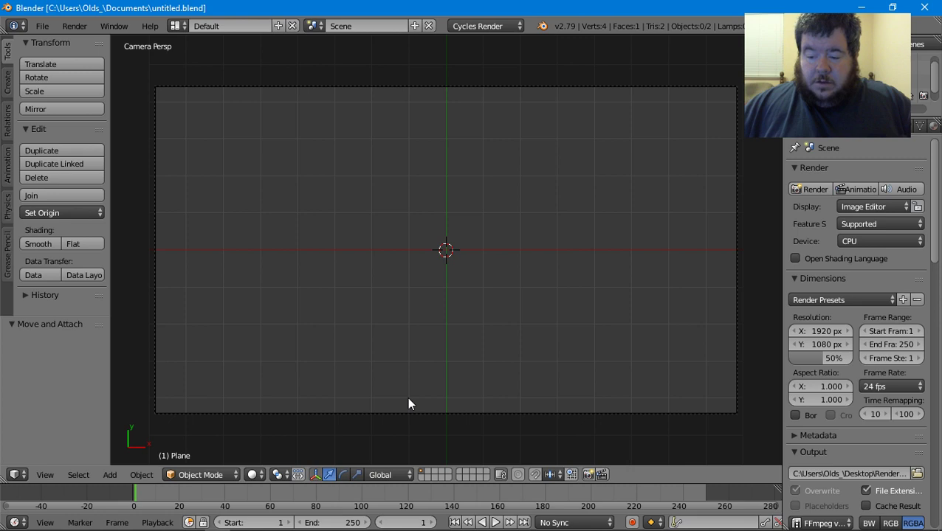
scroll(408, 399, "down", 2)
scroll(408, 399, "up", 2)
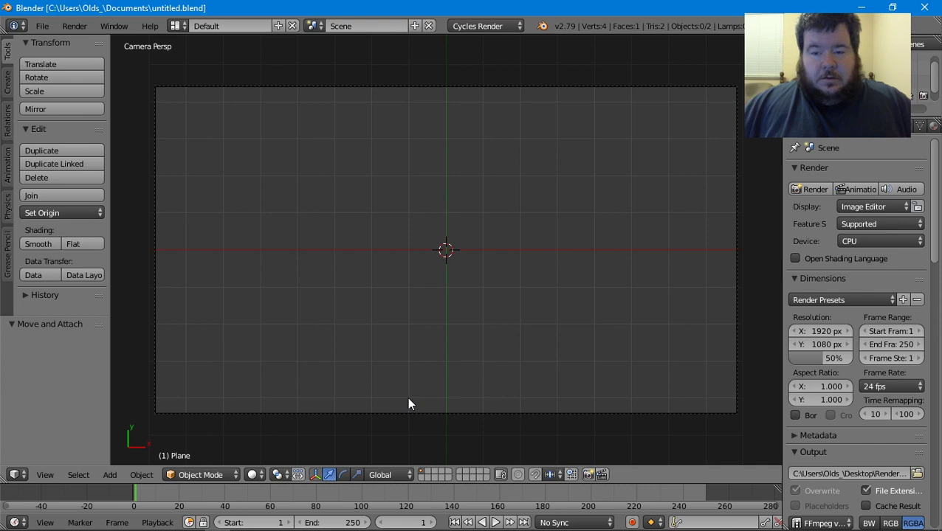
- Switch from Blender to OBS
mouse_move(189, 525)
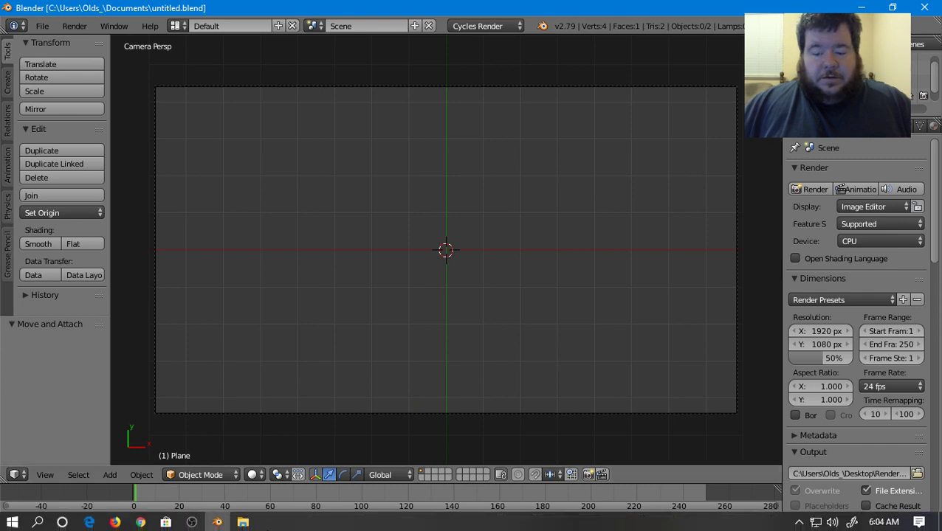
left_click(190, 524)
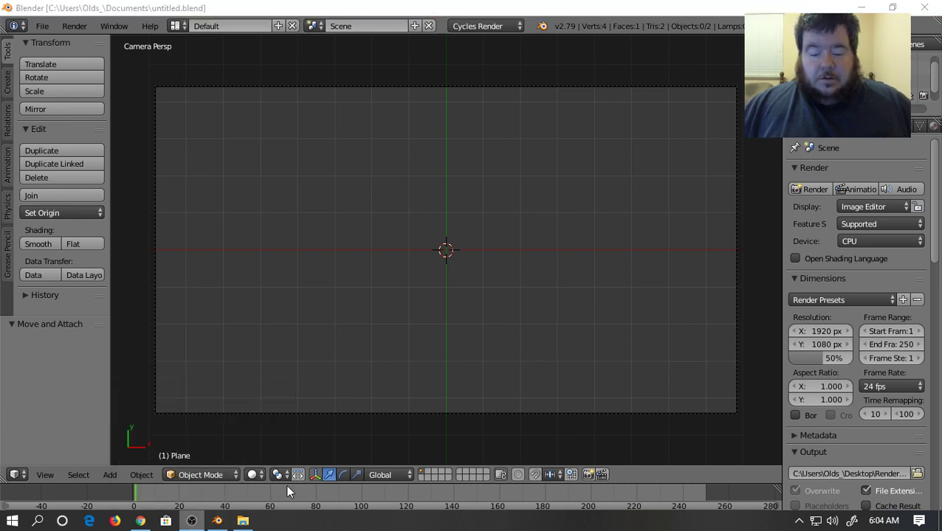